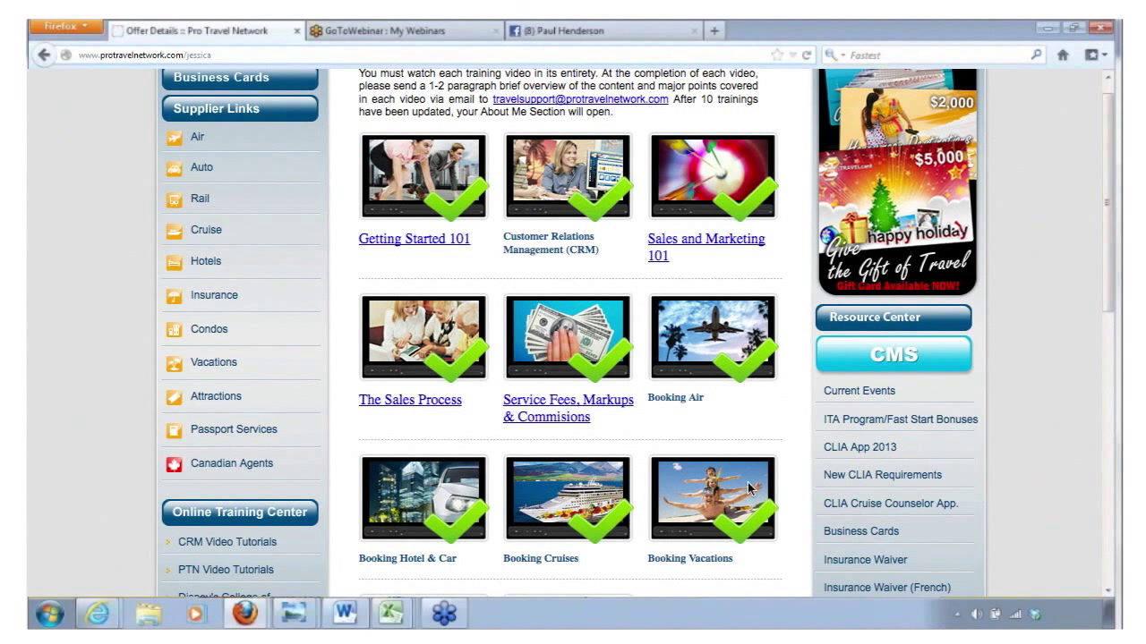
click(442, 186)
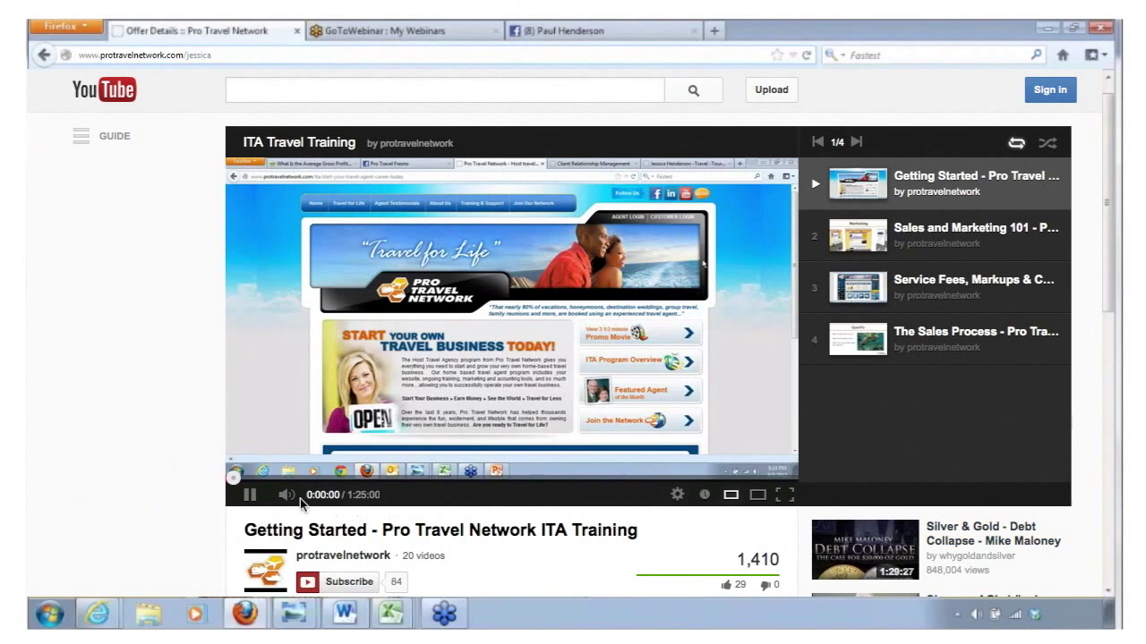
key(space)
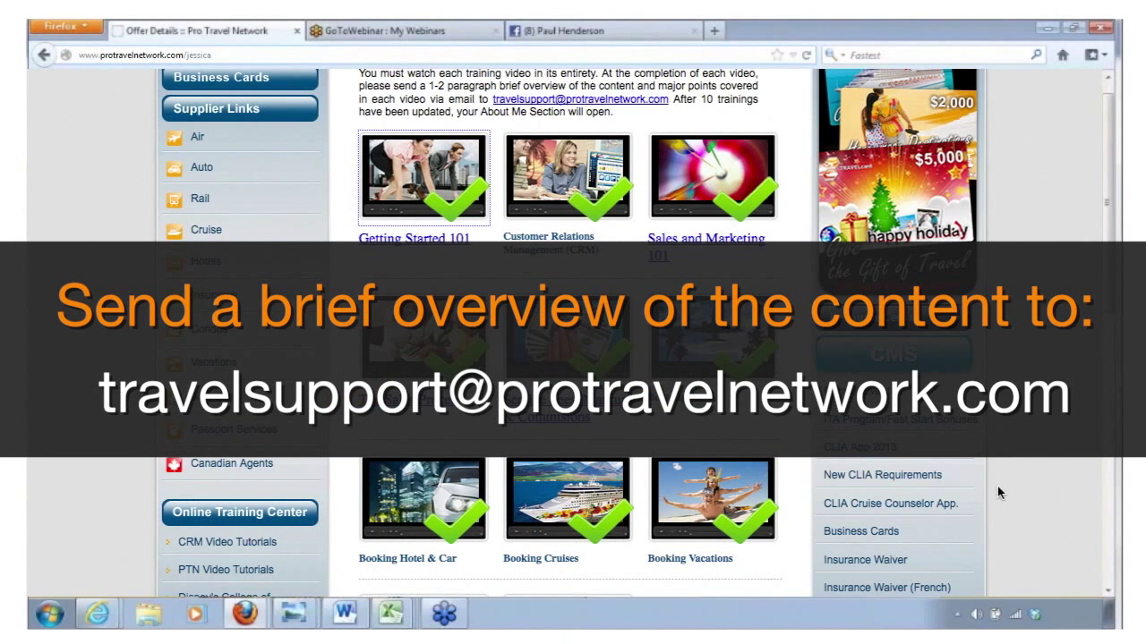
scroll(1014, 489, up, 3)
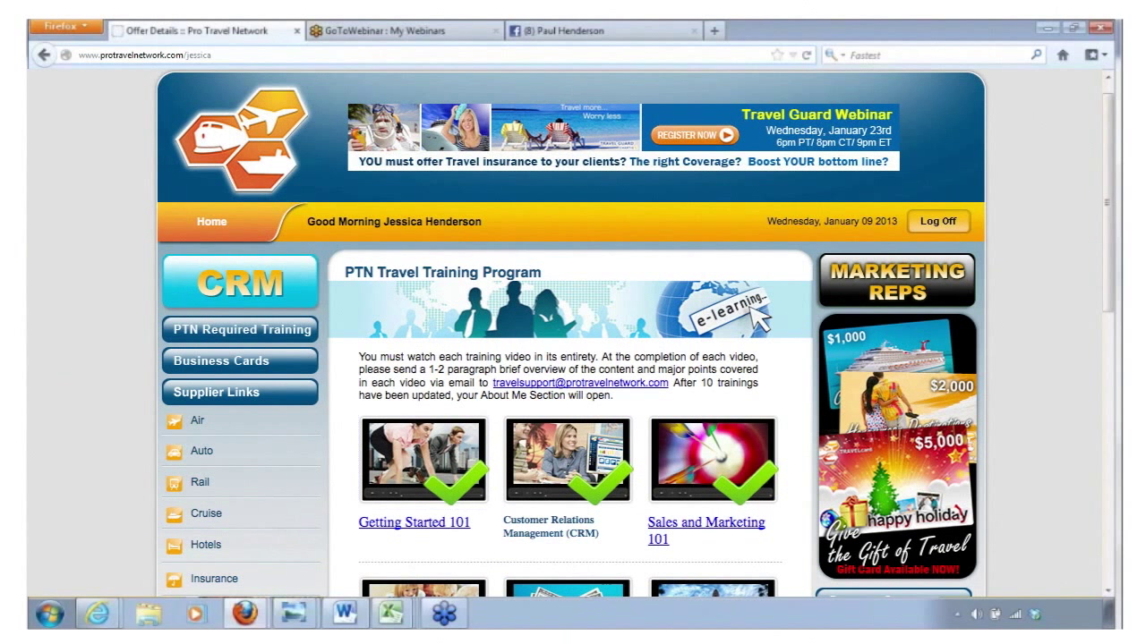
Open the CRM, dismiss the Activity Statement popup, and go to the About me profile page
click(255, 279)
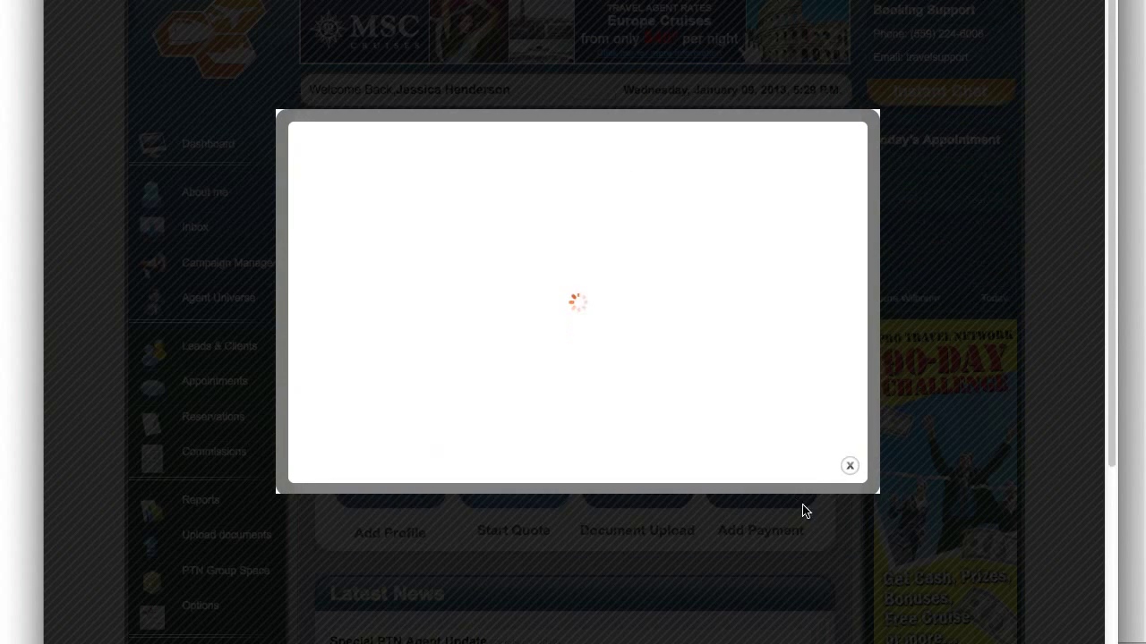
click(848, 468)
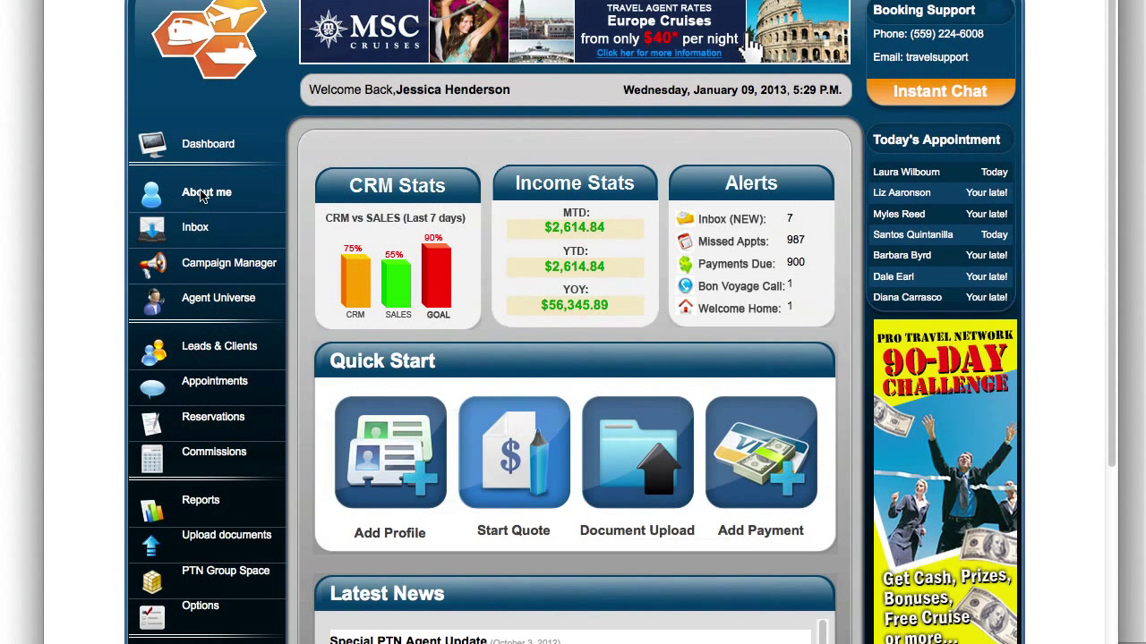
click(202, 196)
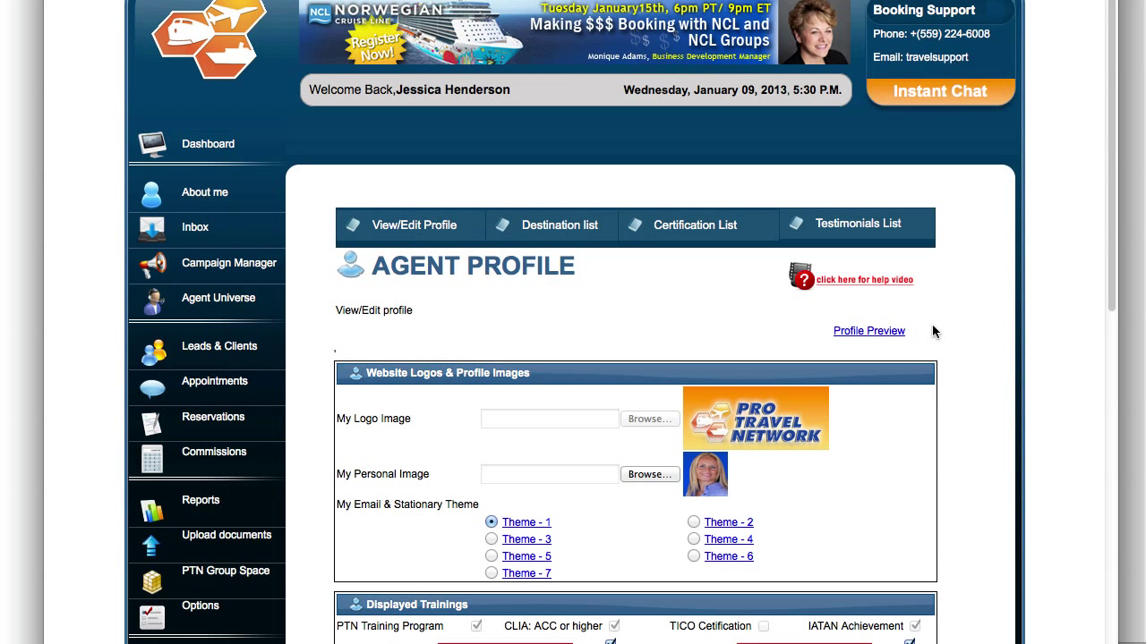
Scroll through the Agent Profile's logo, photos, trainings, contact details and About Me sections, then back up
scroll(1033, 362, down, 2)
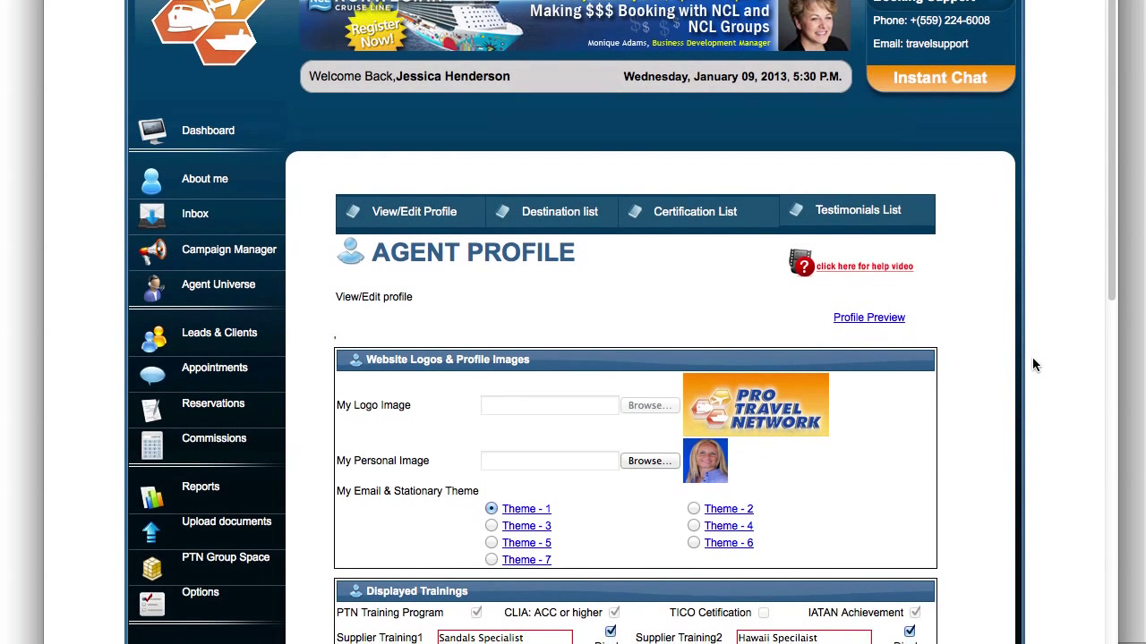
scroll(1032, 365, down, 2)
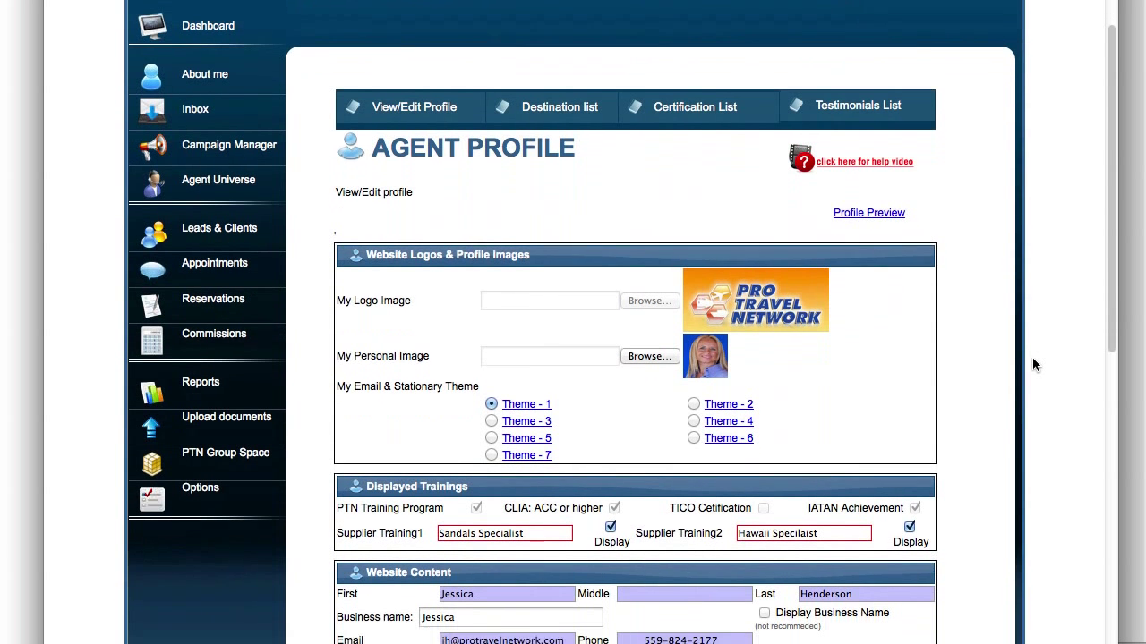
scroll(1032, 364, down, 1)
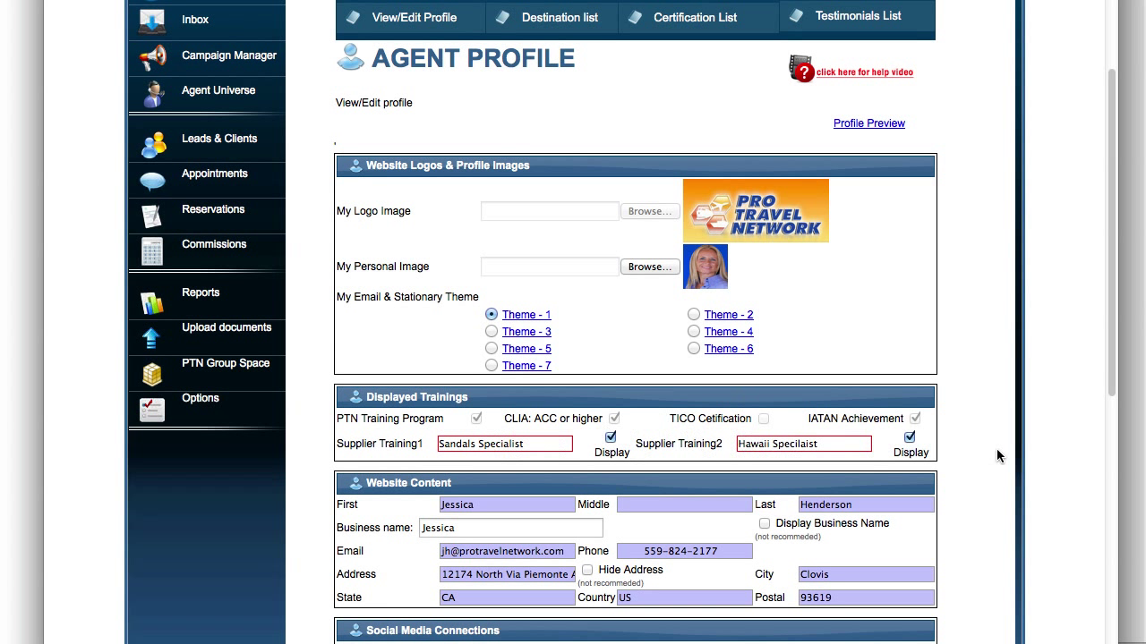
scroll(996, 449, down, 1)
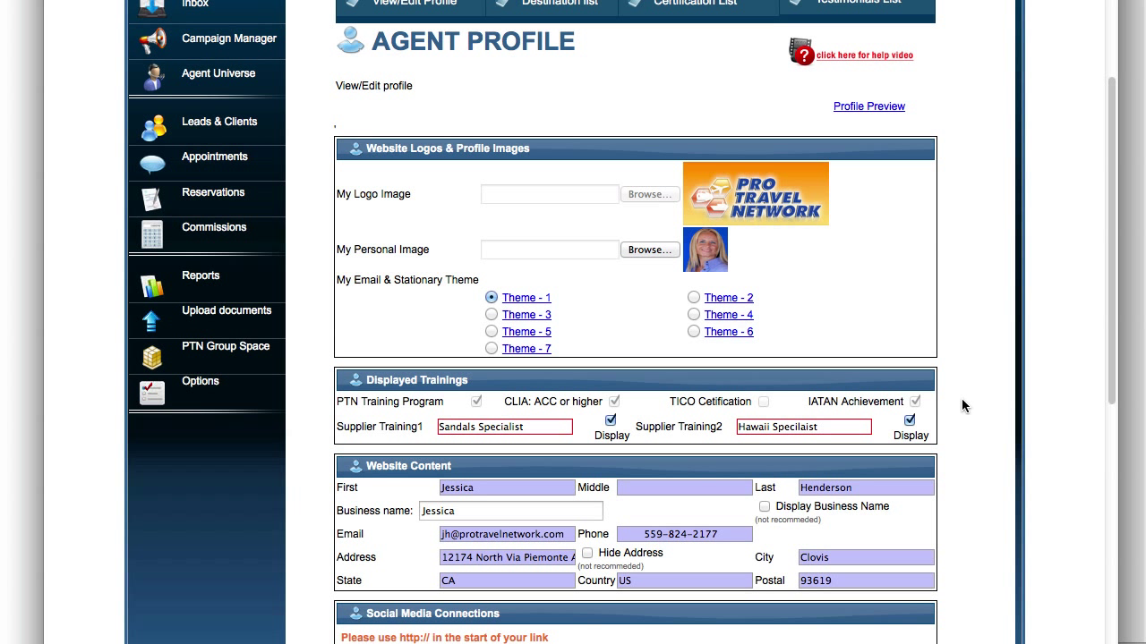
scroll(964, 405, down, 3)
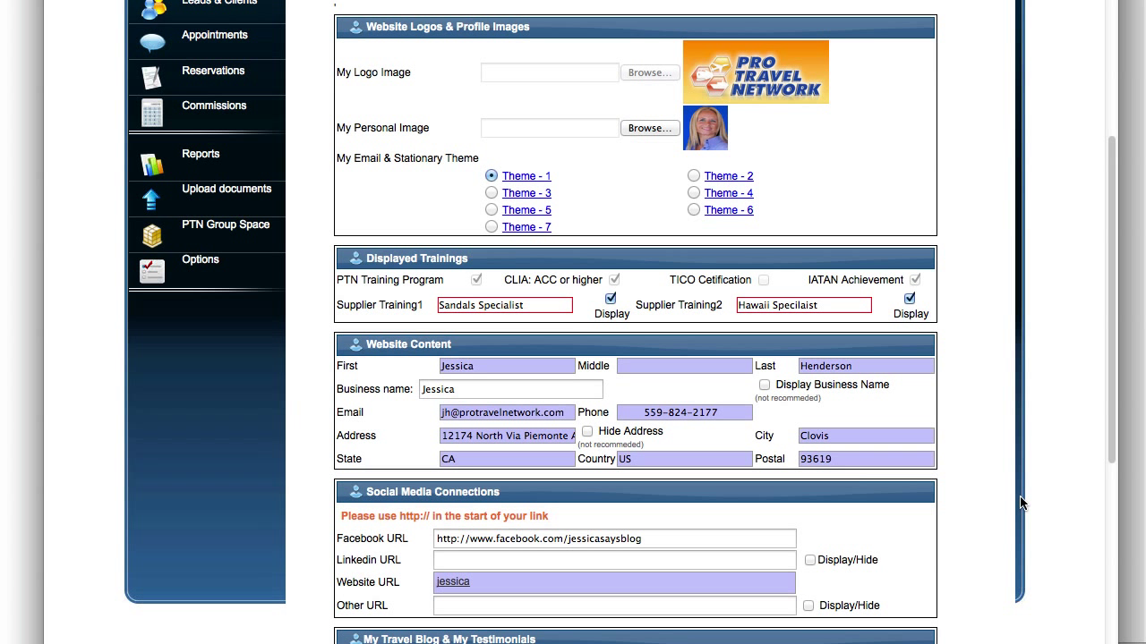
scroll(1020, 504, down, 5)
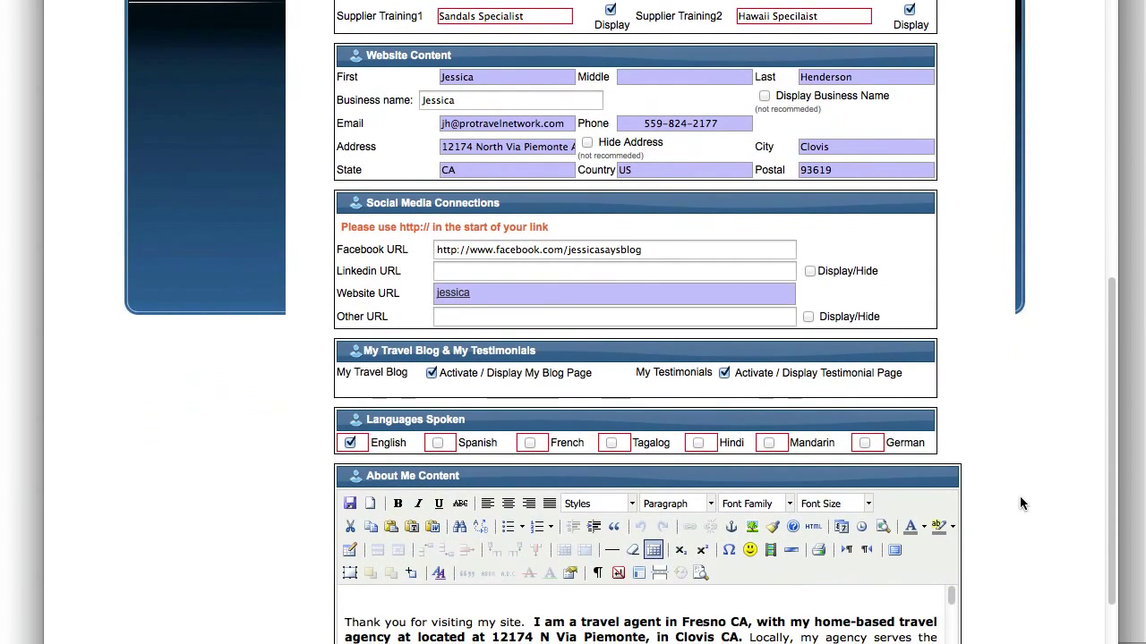
scroll(1020, 504, up, 10)
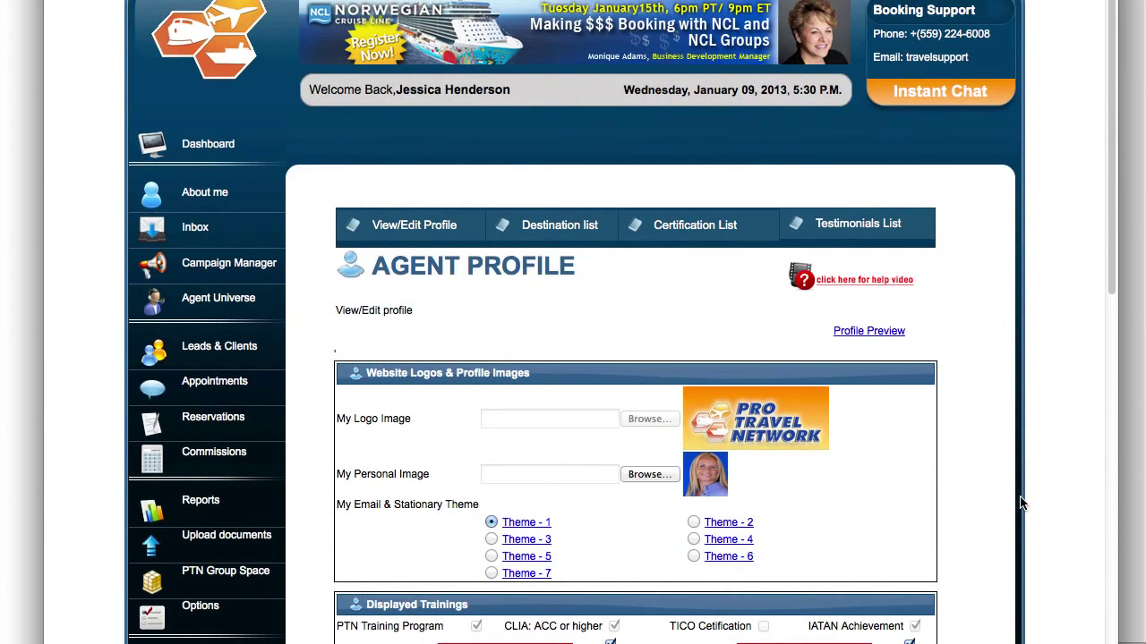
Set the Campaign Manager campaign type to Email, then move on to the Leads & Clients page
click(212, 262)
scroll(1026, 429, down, 2)
click(962, 277)
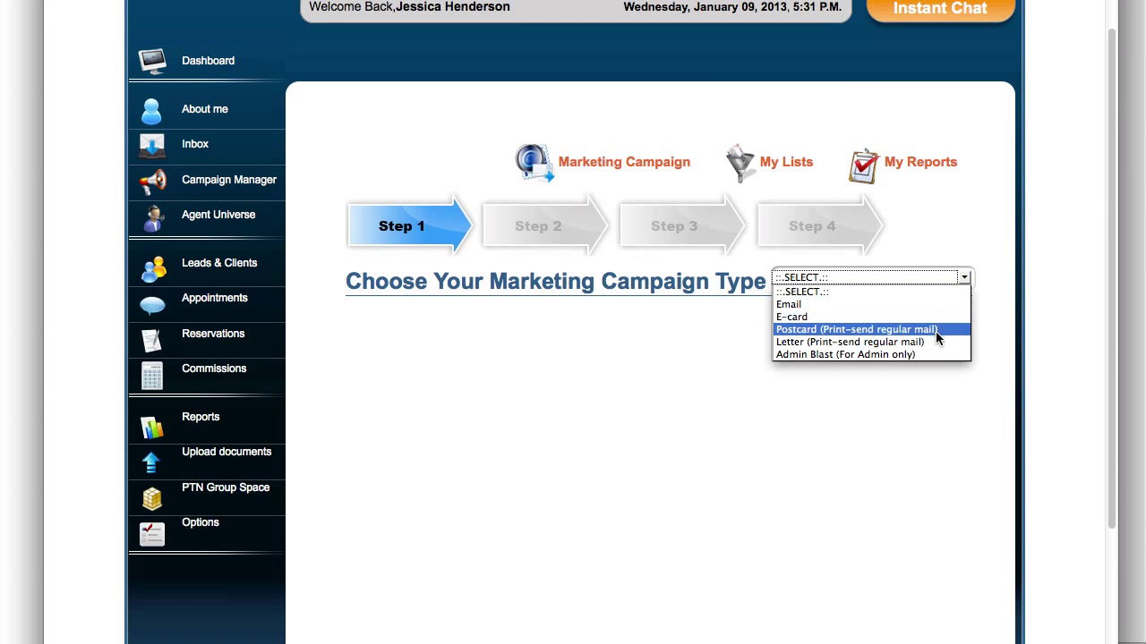
click(1041, 331)
click(963, 278)
click(805, 299)
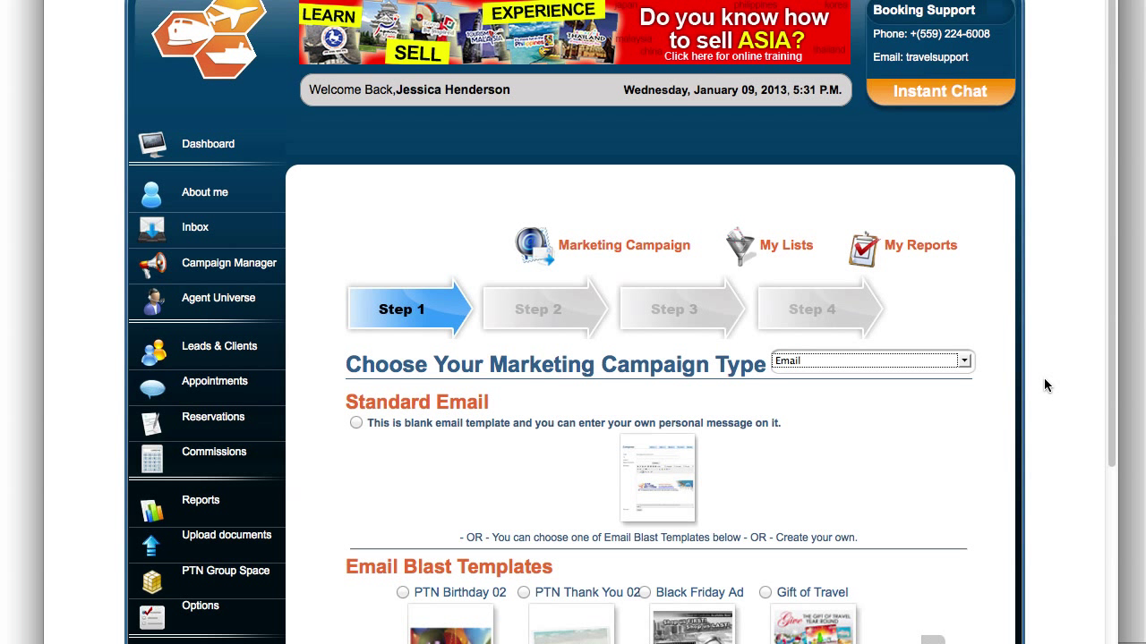
click(212, 350)
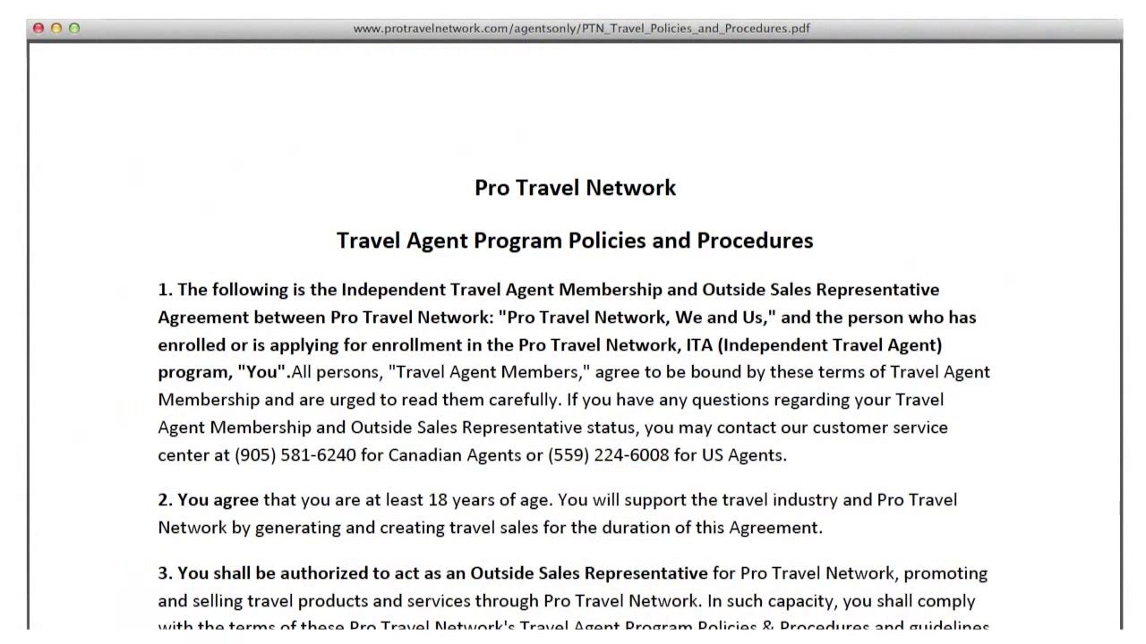
scroll(1056, 555, down, 15)
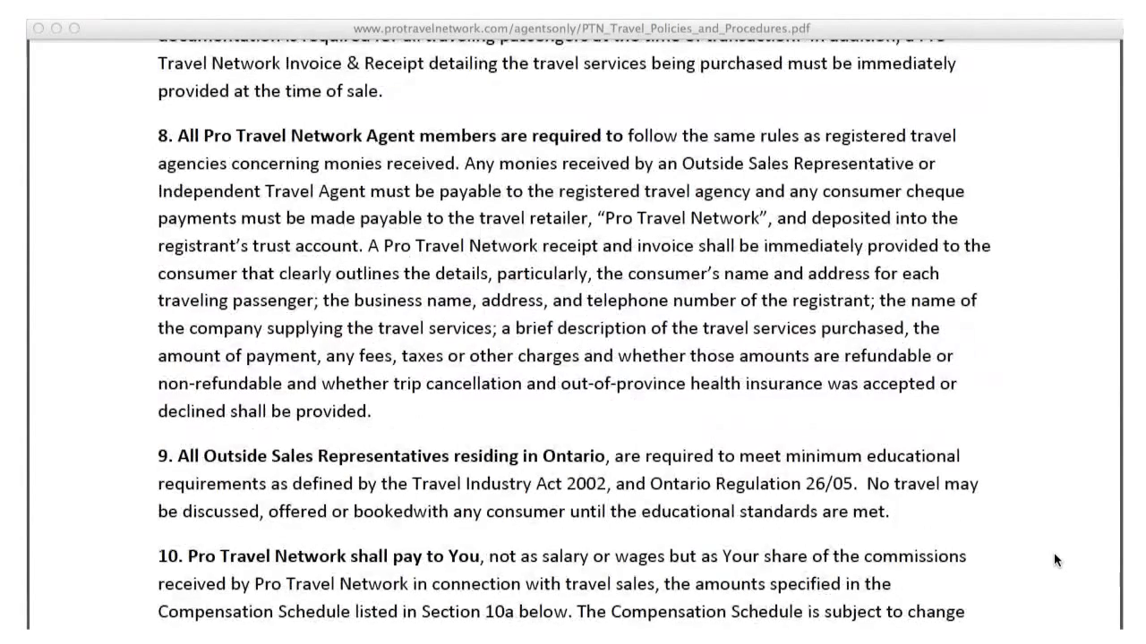
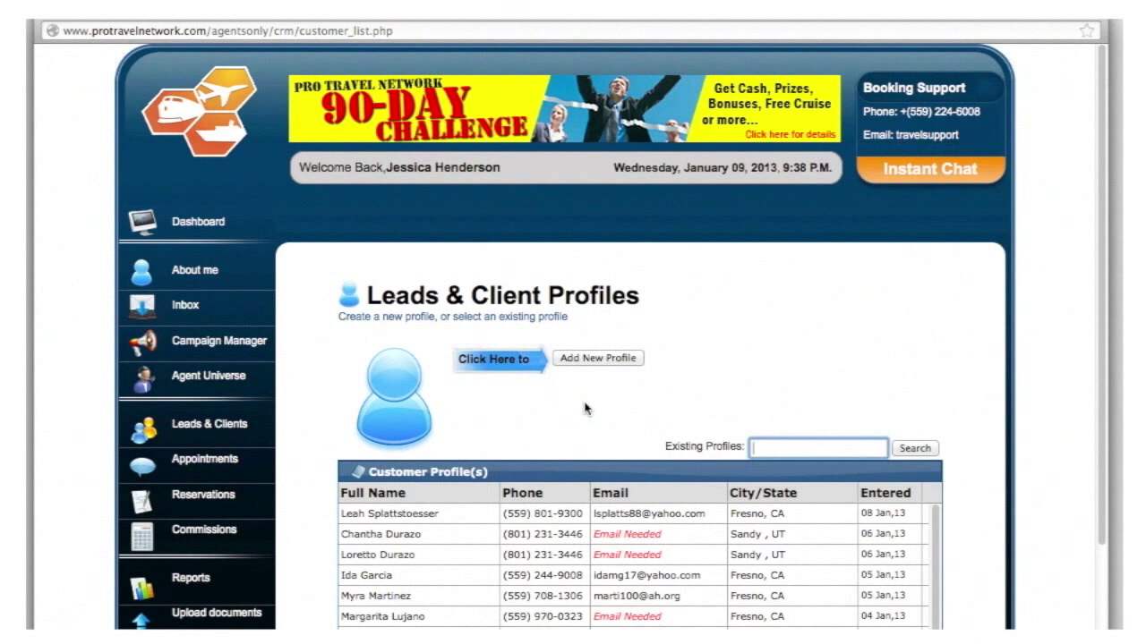
Start a blank New Profile form and bring its Basic and Address Information sections into view
click(587, 359)
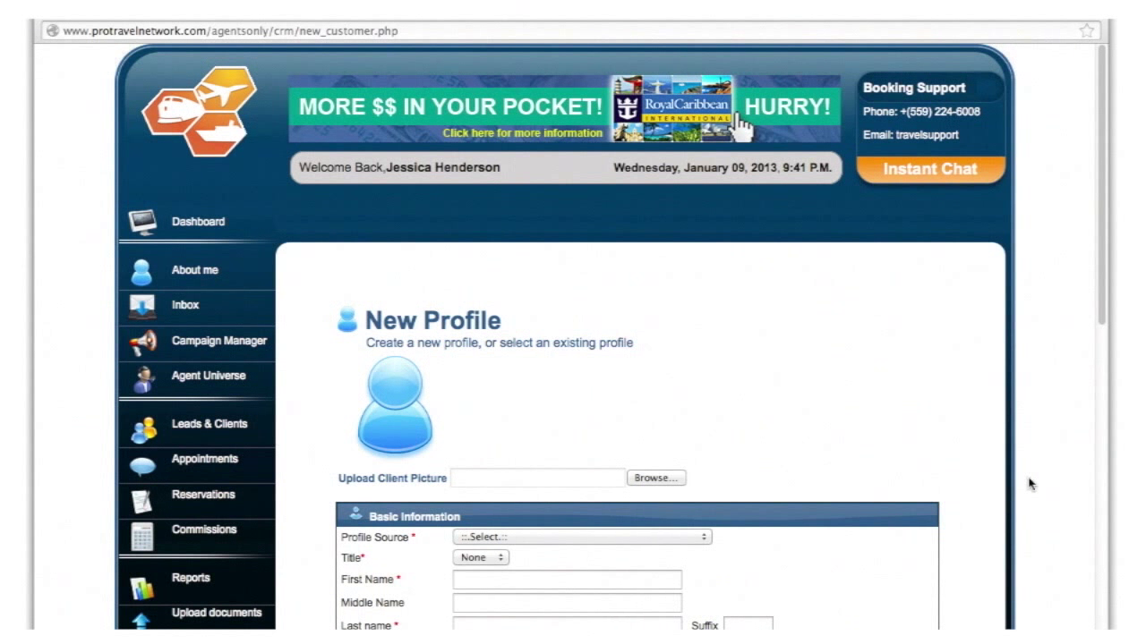
scroll(1028, 484, down, 3)
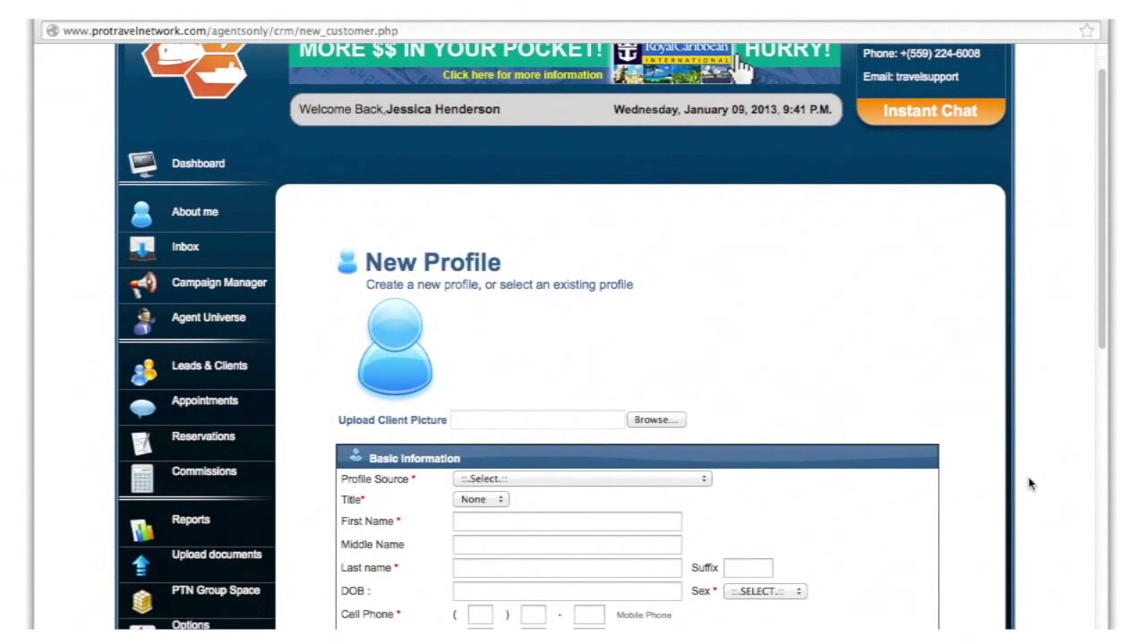
scroll(1028, 484, down, 3)
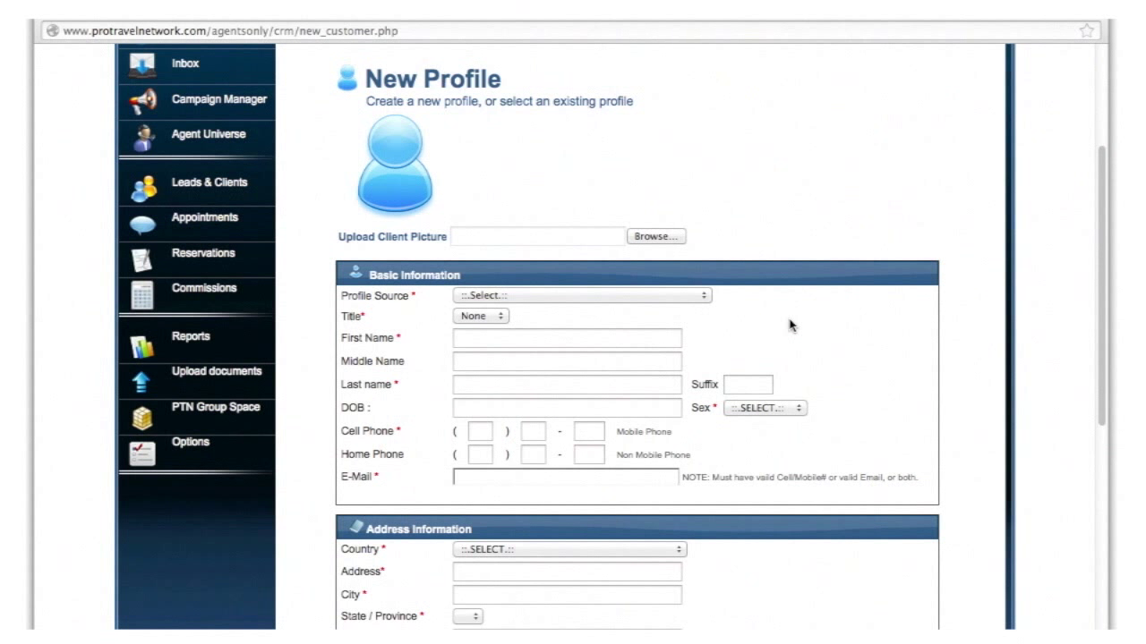
Set profile source to Referral, title to Mr, and enter the client's first and last name
click(704, 297)
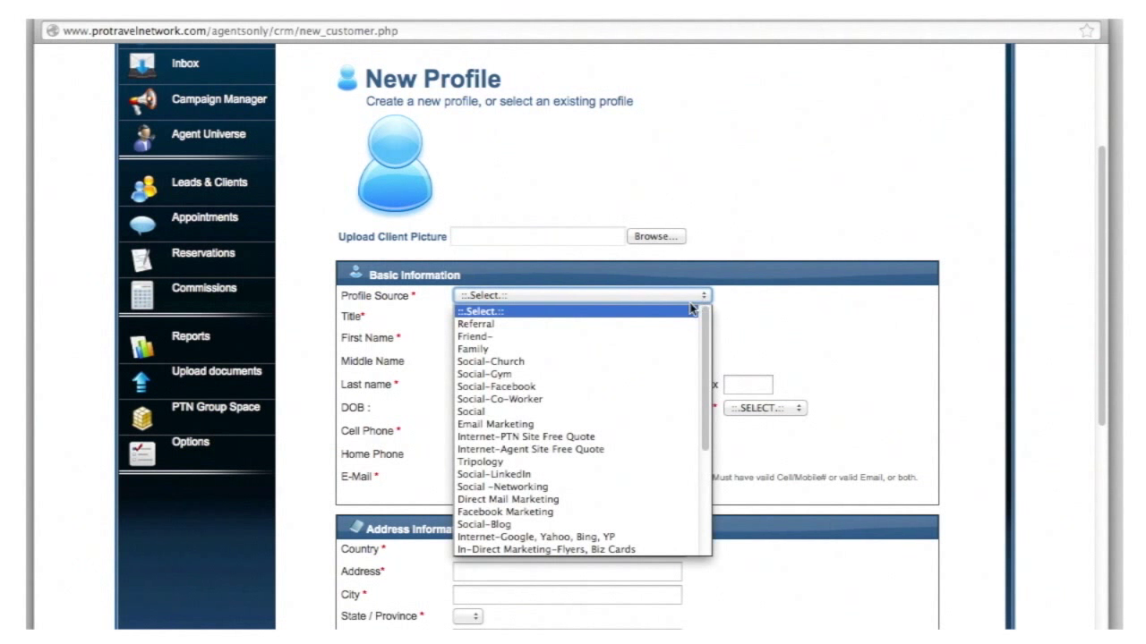
click(581, 324)
click(500, 317)
click(498, 328)
click(483, 343)
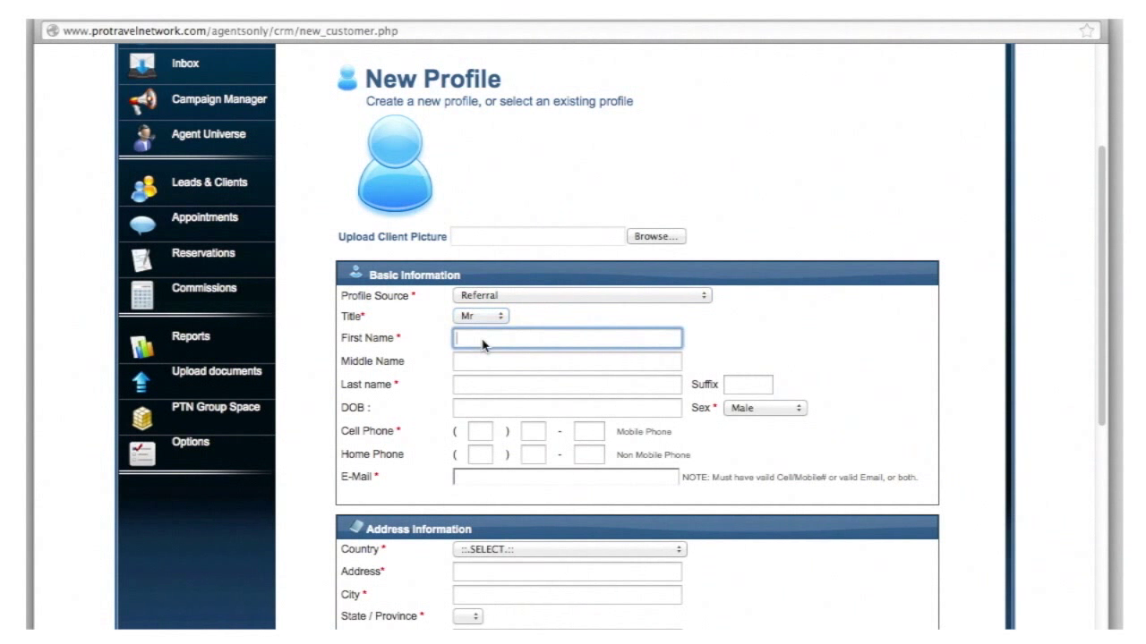
text(Jason)
click(566, 362)
click(566, 383)
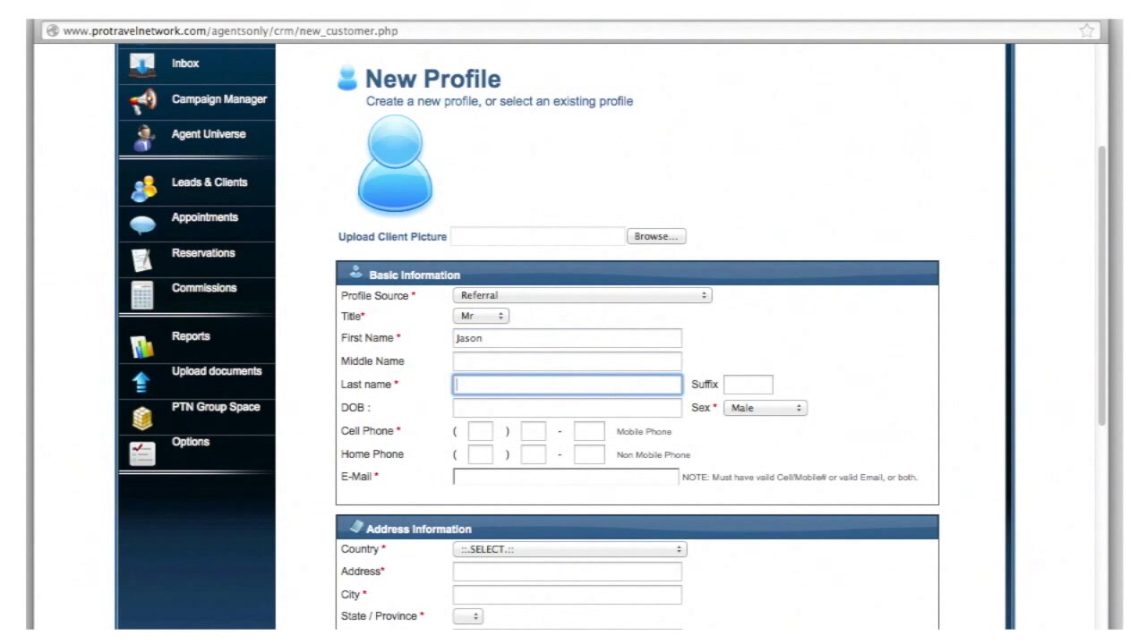
text(Bourne)
Set the client's date of birth to the 4th, in the year 1968
click(490, 408)
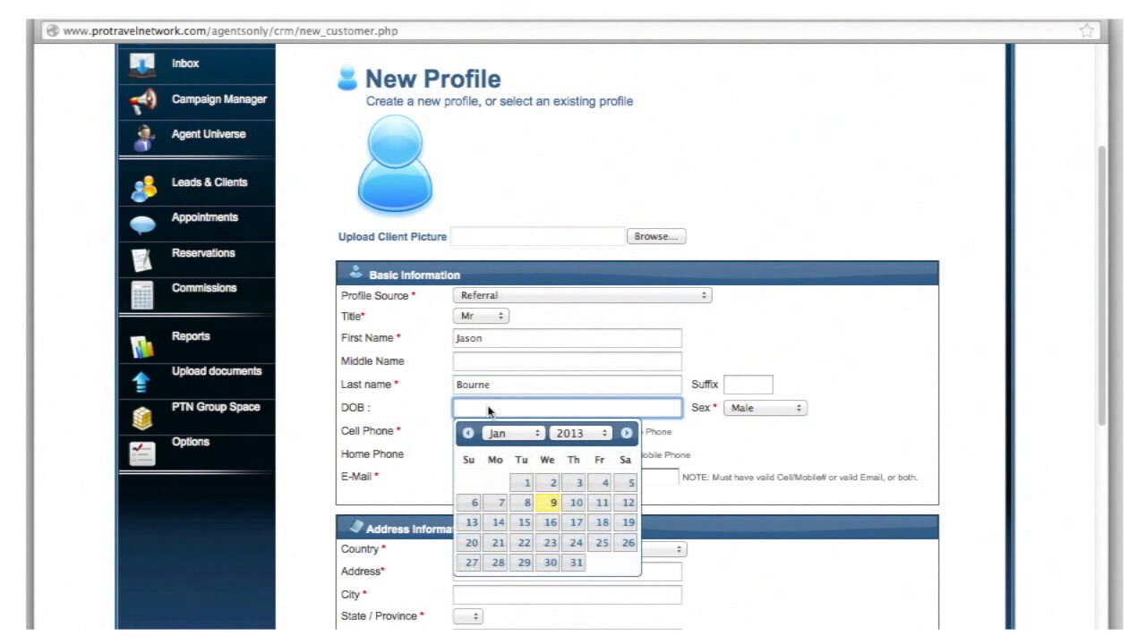
click(598, 434)
scroll(591, 481, up, 1)
scroll(591, 481, up, 8)
scroll(583, 476, up, 4)
click(586, 475)
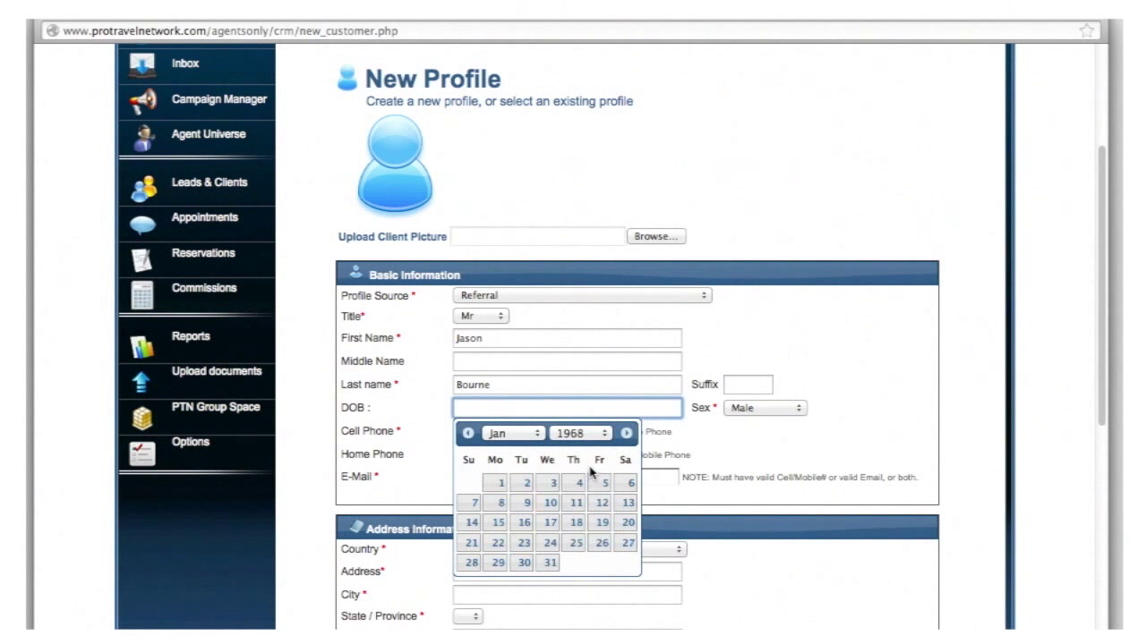
click(581, 483)
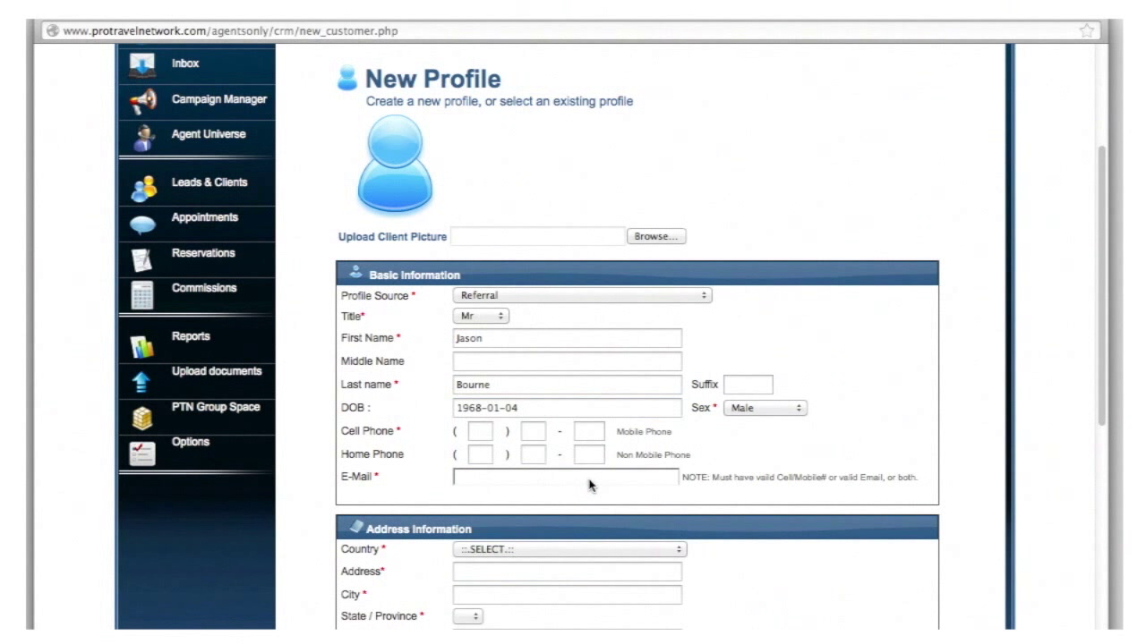
Enter the client's cell phone number and e-mail address
click(477, 438)
text(617)
key(Tab)
text(5555)
click(526, 436)
text(555)
click(457, 477)
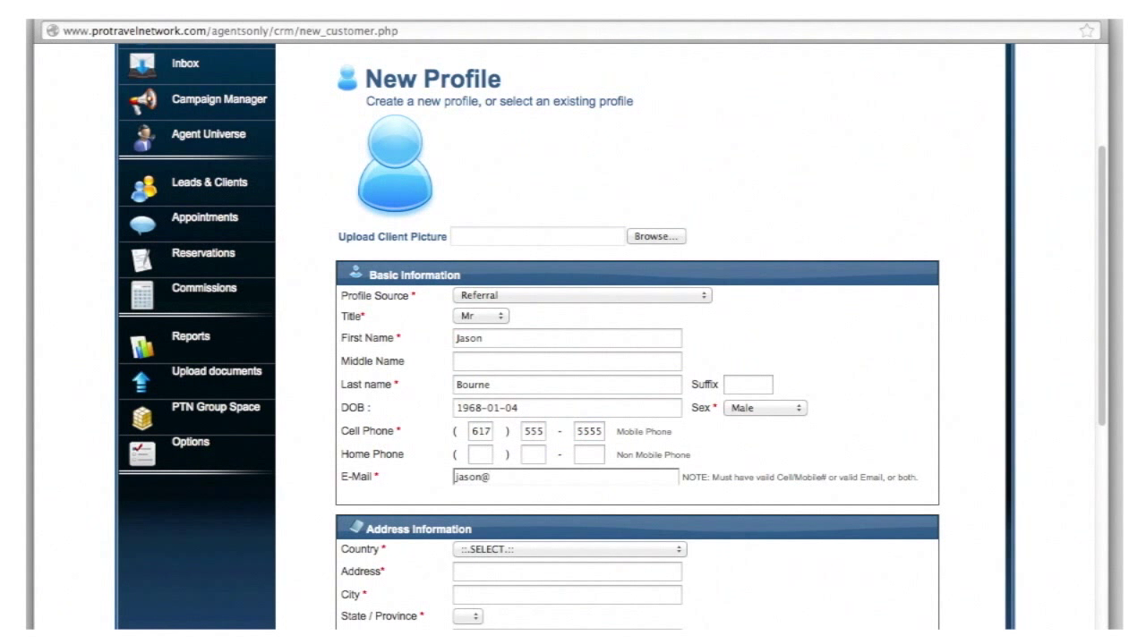
Set the client's country to United States
click(680, 549)
scroll(573, 595, down, 10)
scroll(537, 595, down, 15)
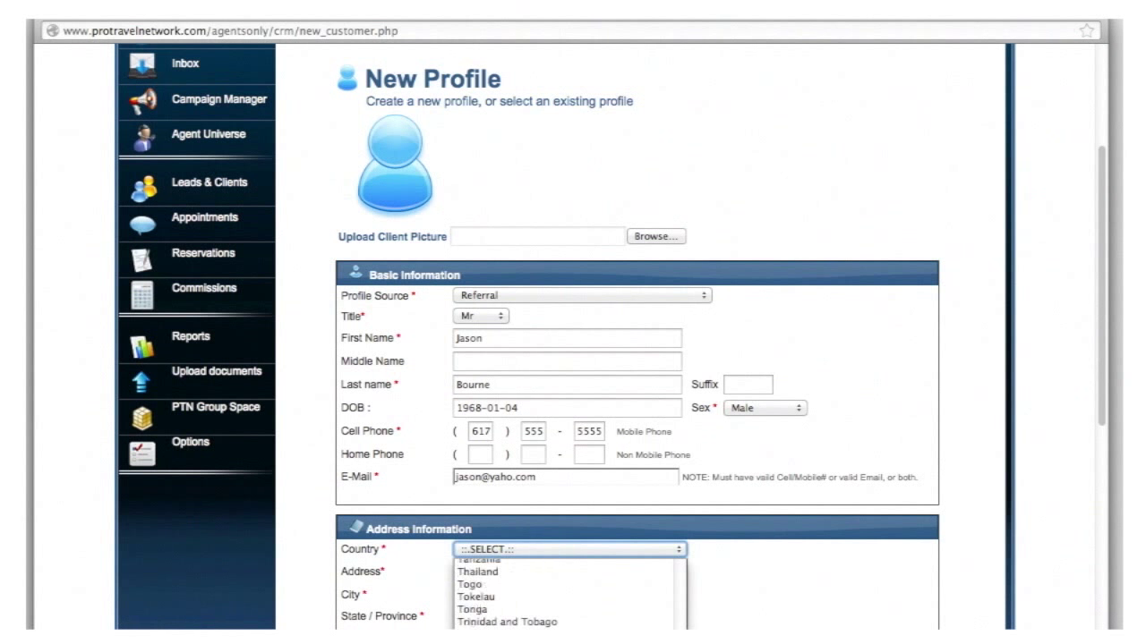
click(483, 624)
scroll(499, 444, down, 3)
Fill in the client's street address, city, state and postcode
click(499, 443)
click(505, 470)
text(Clo)
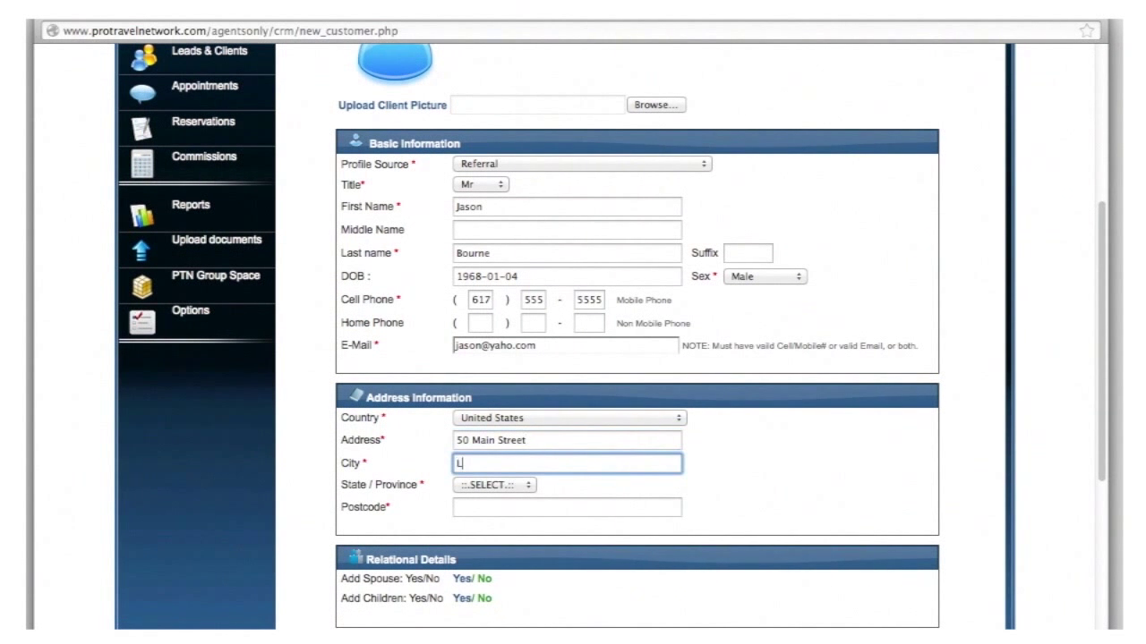
text(vis)
click(527, 485)
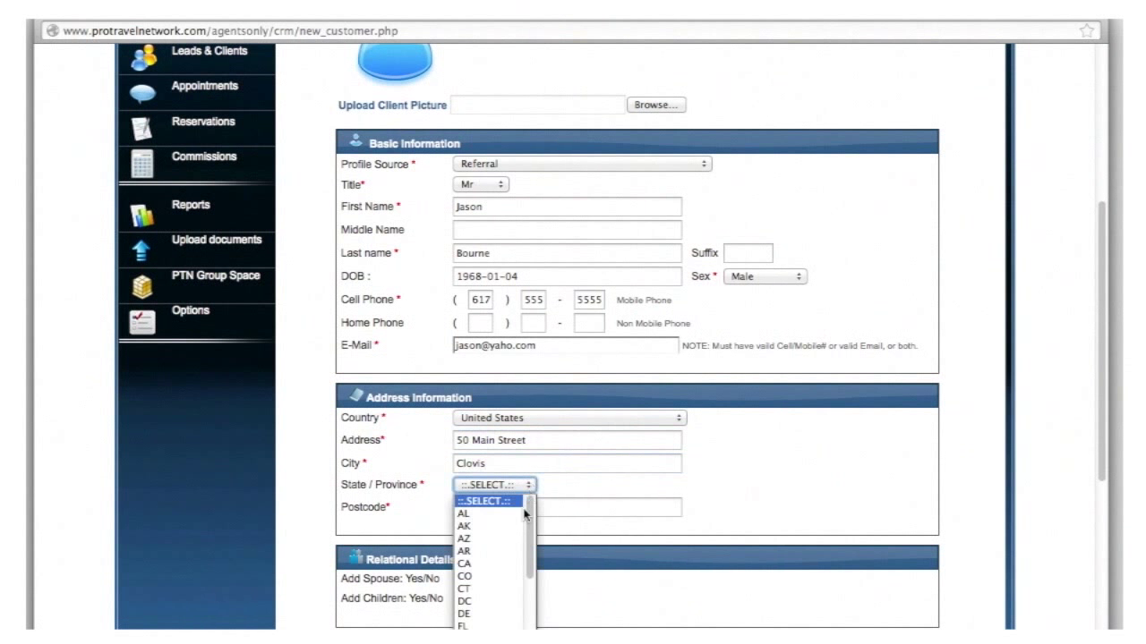
click(459, 607)
key(Tab)
text(10001)
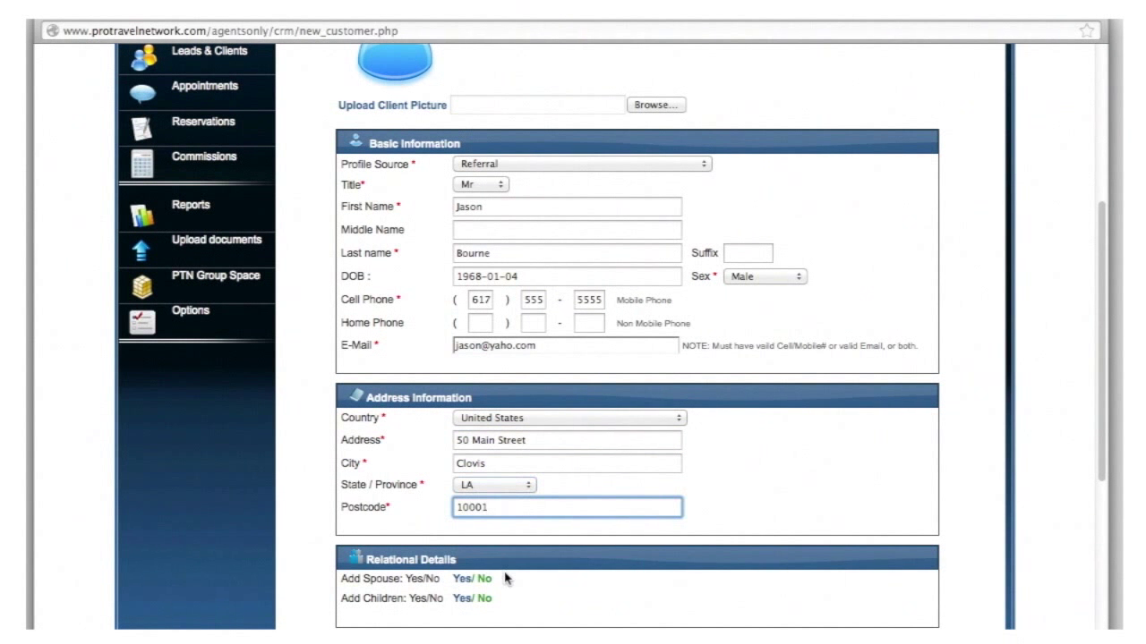
scroll(505, 577, down, 3)
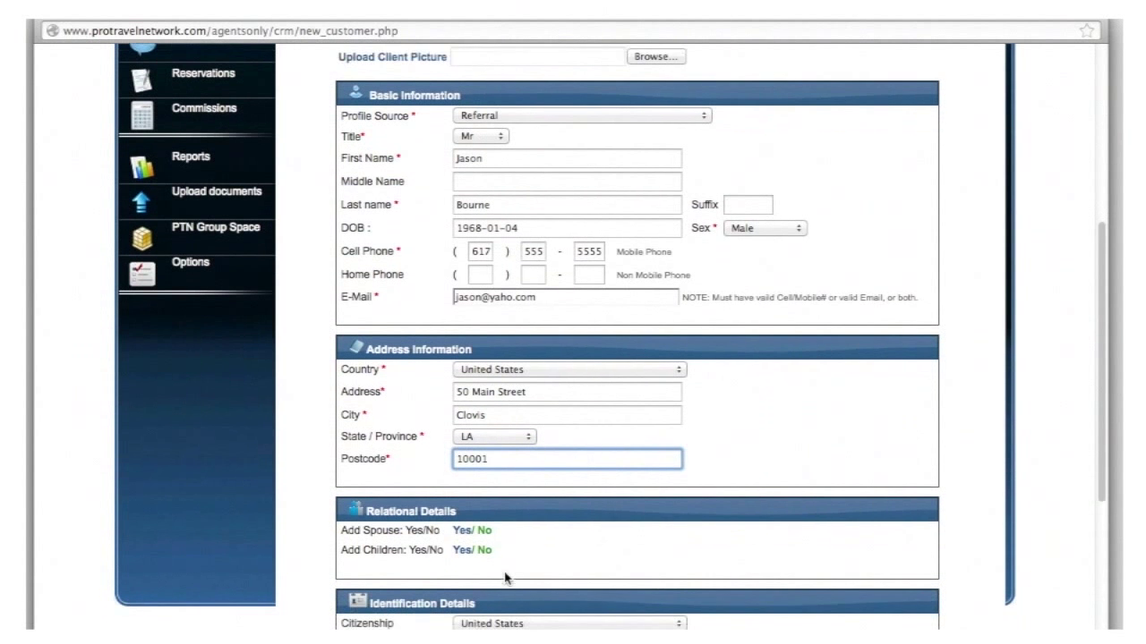
Add a spouse with their first name, leaving the anniversary date empty
click(462, 472)
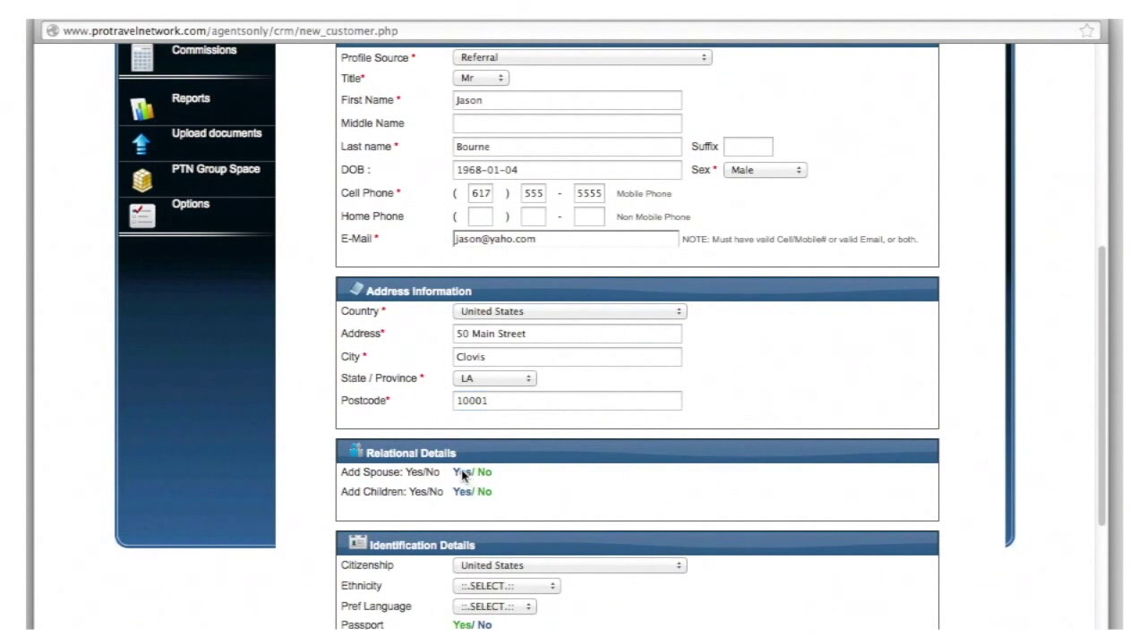
click(497, 542)
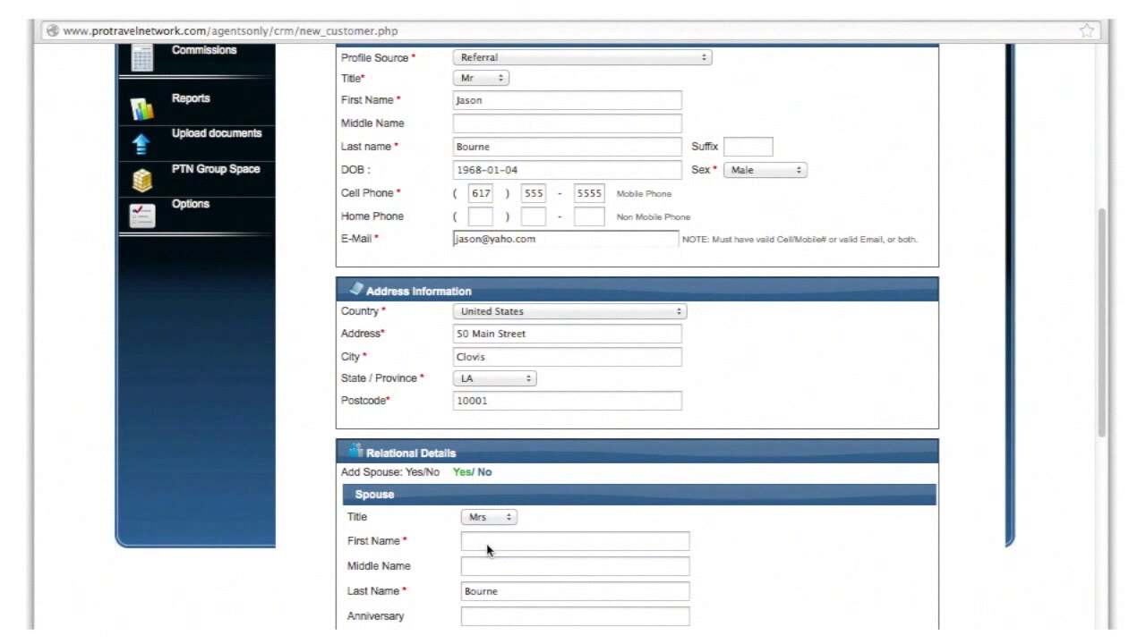
click(481, 542)
text(Gin)
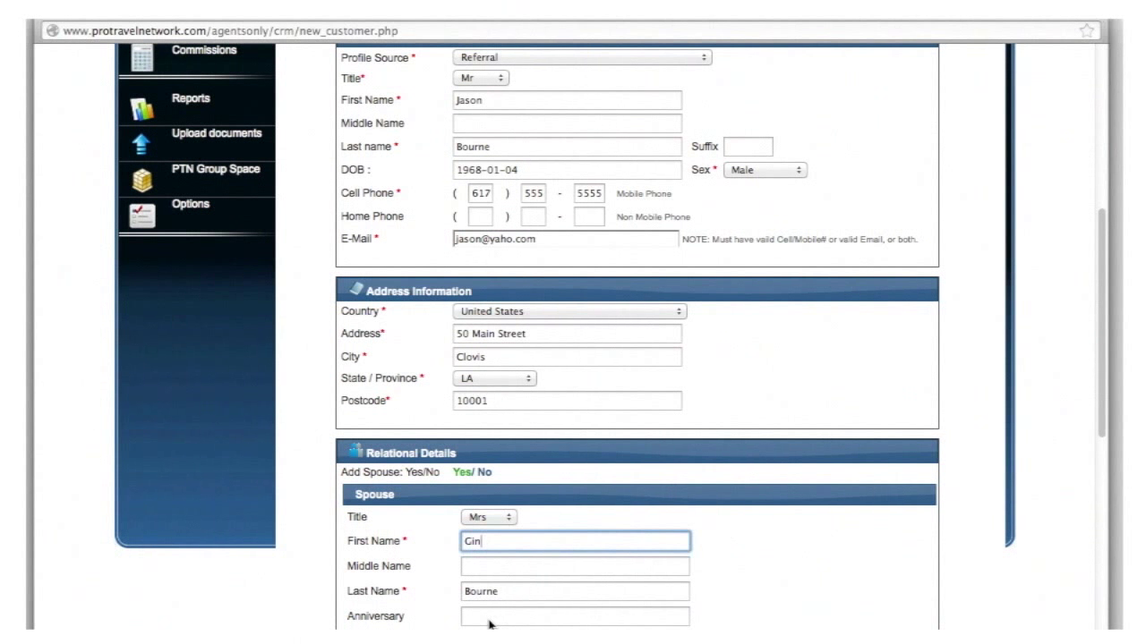
click(495, 620)
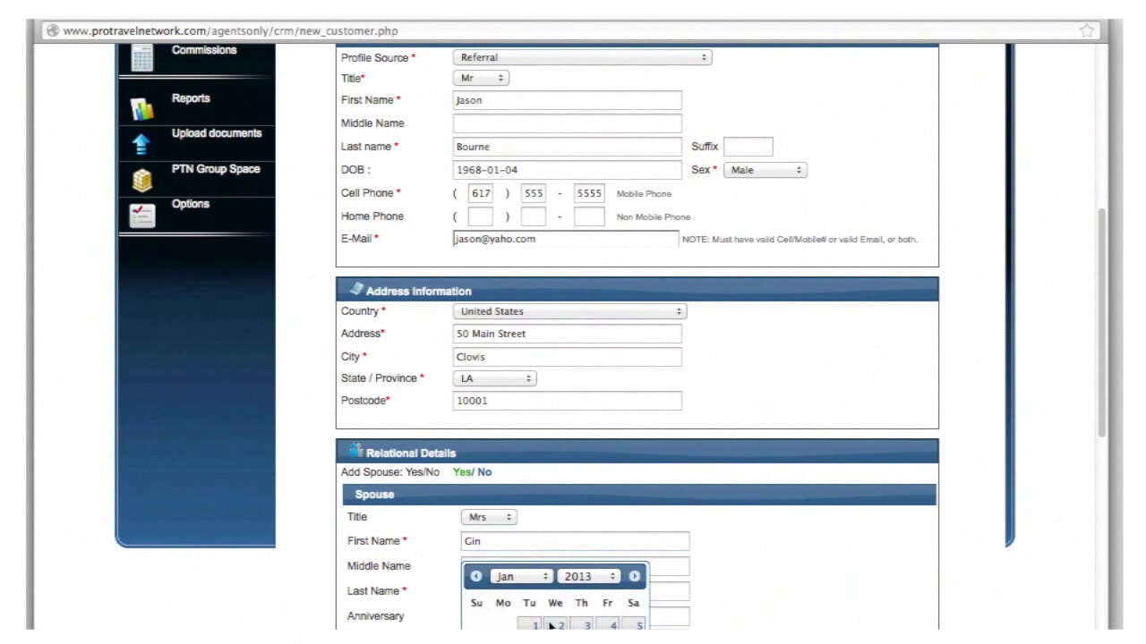
click(582, 577)
scroll(582, 609, up, 9)
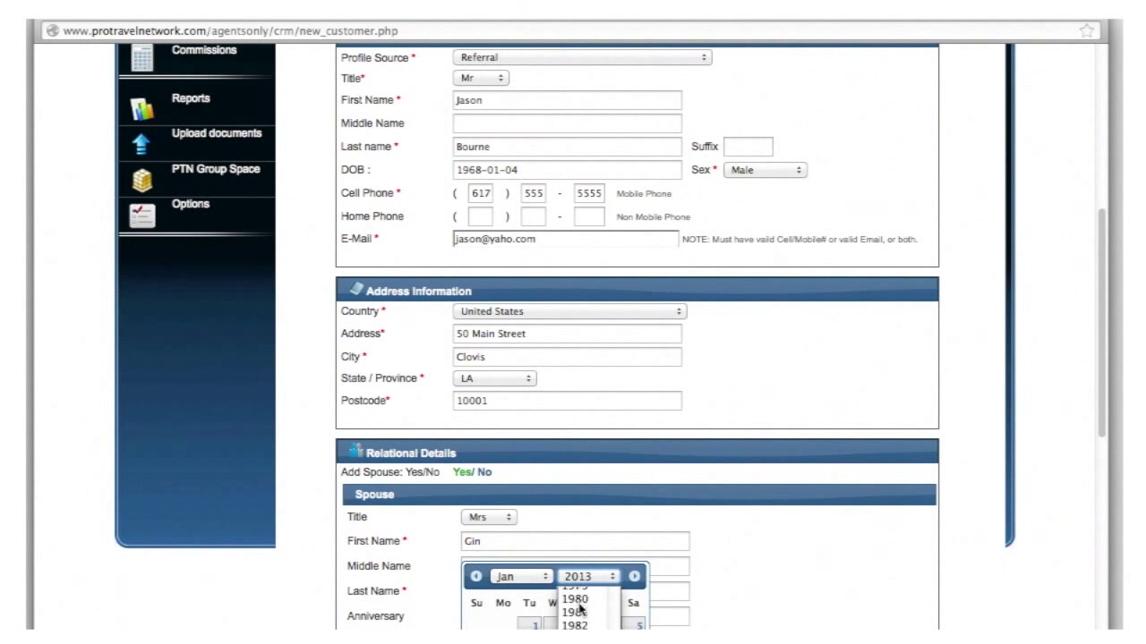
click(580, 609)
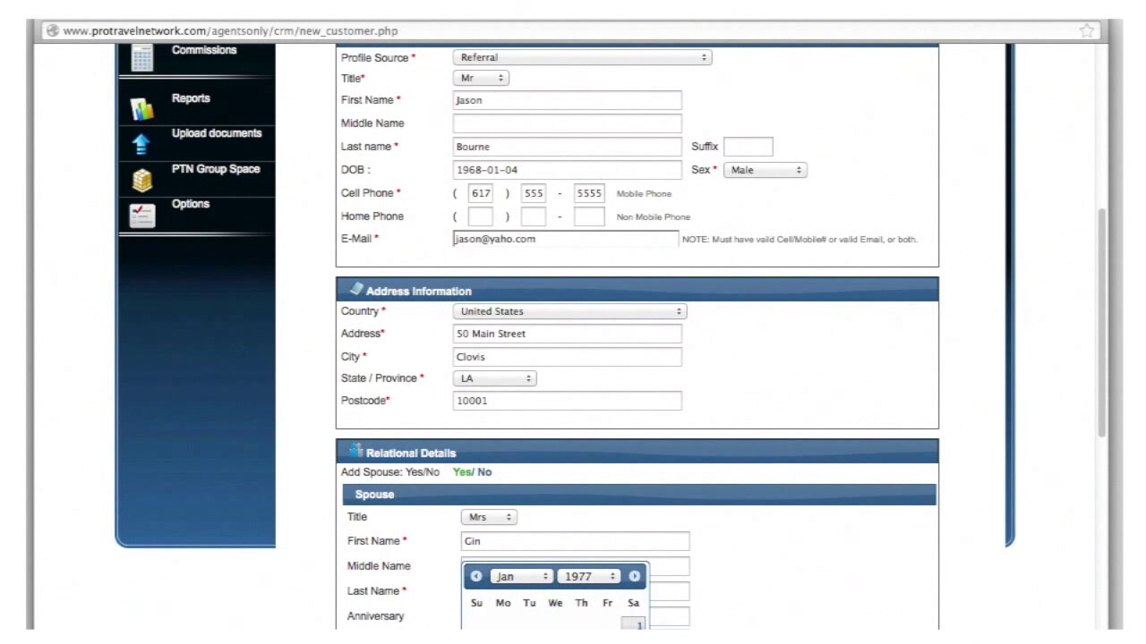
key(Escape)
Set ethnicity to American and preferred language to English
scroll(937, 616, down, 5)
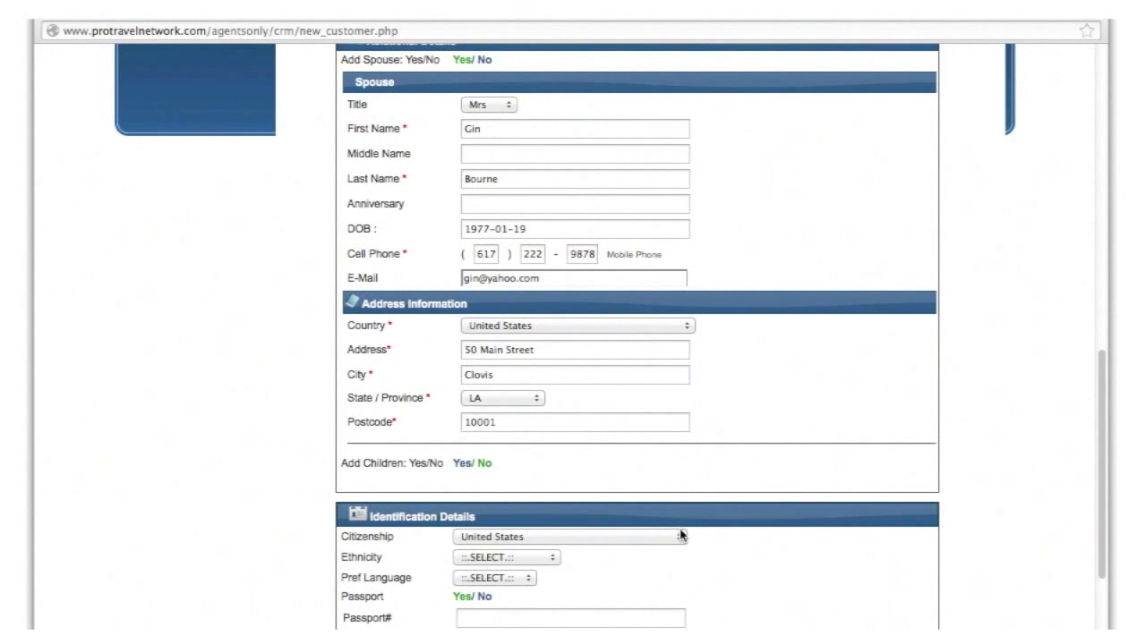
scroll(678, 532, down, 2)
click(551, 478)
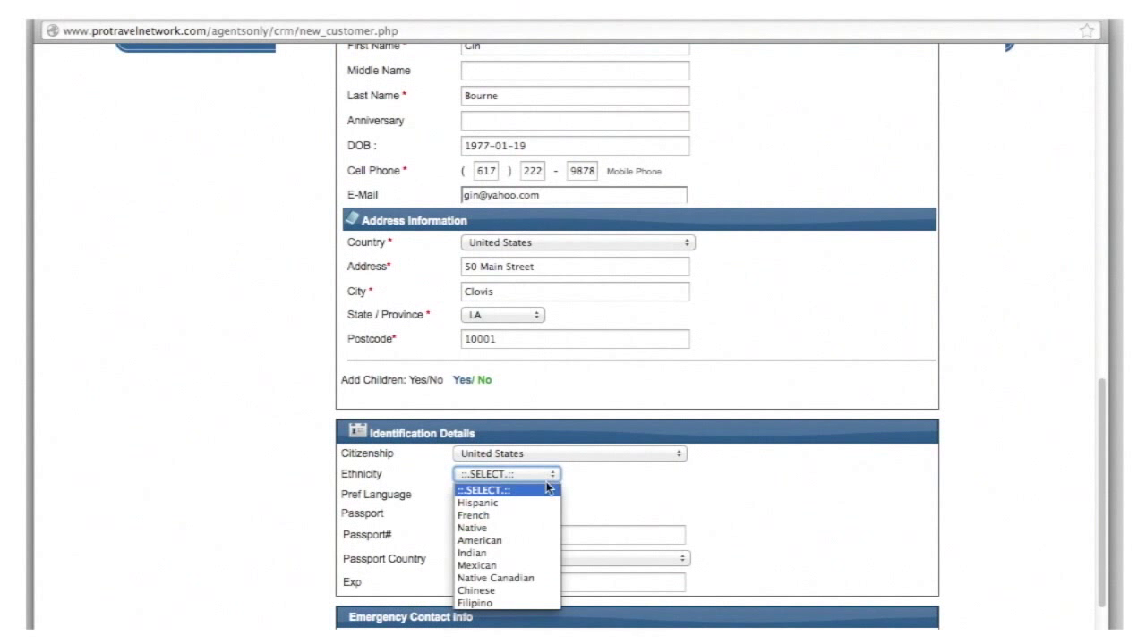
click(538, 542)
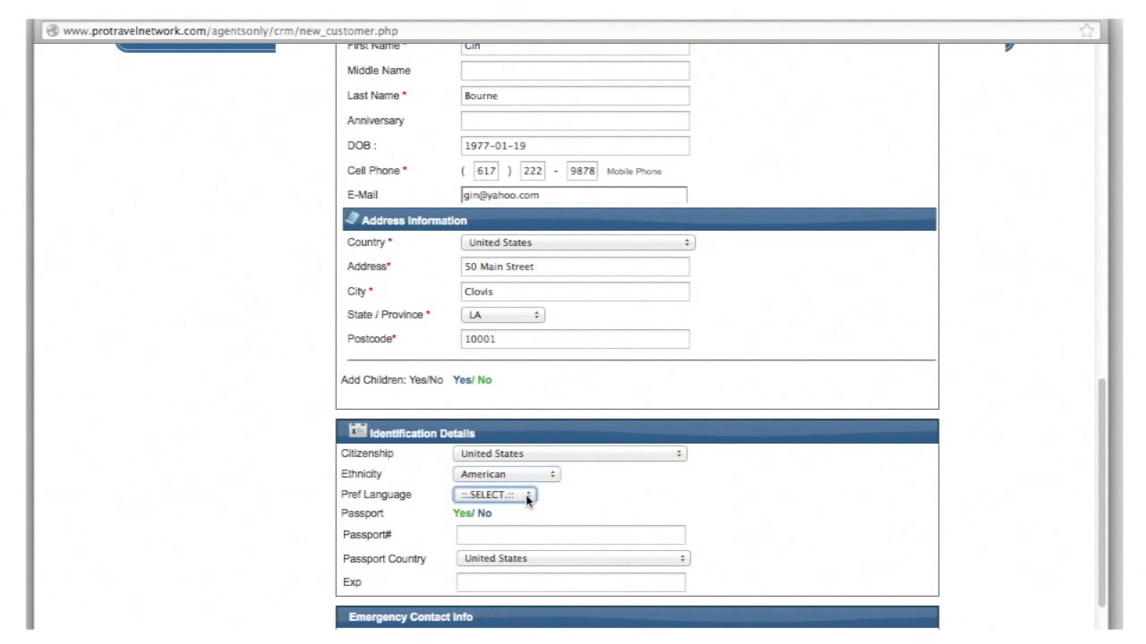
click(526, 497)
click(523, 525)
scroll(806, 530, down, 10)
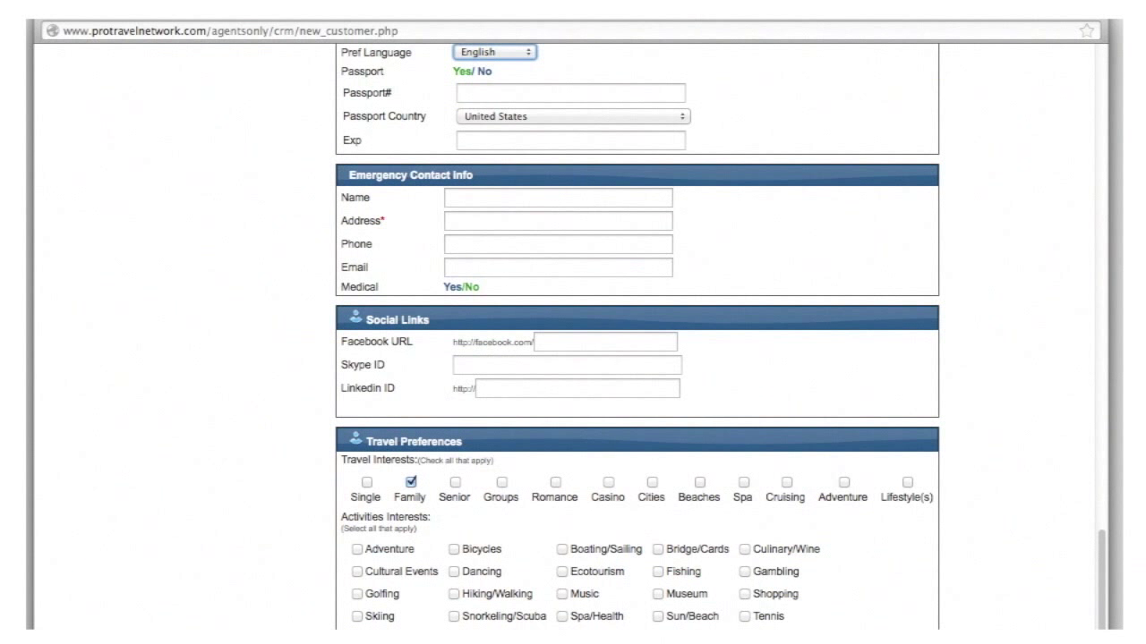
scroll(832, 598, up, 3)
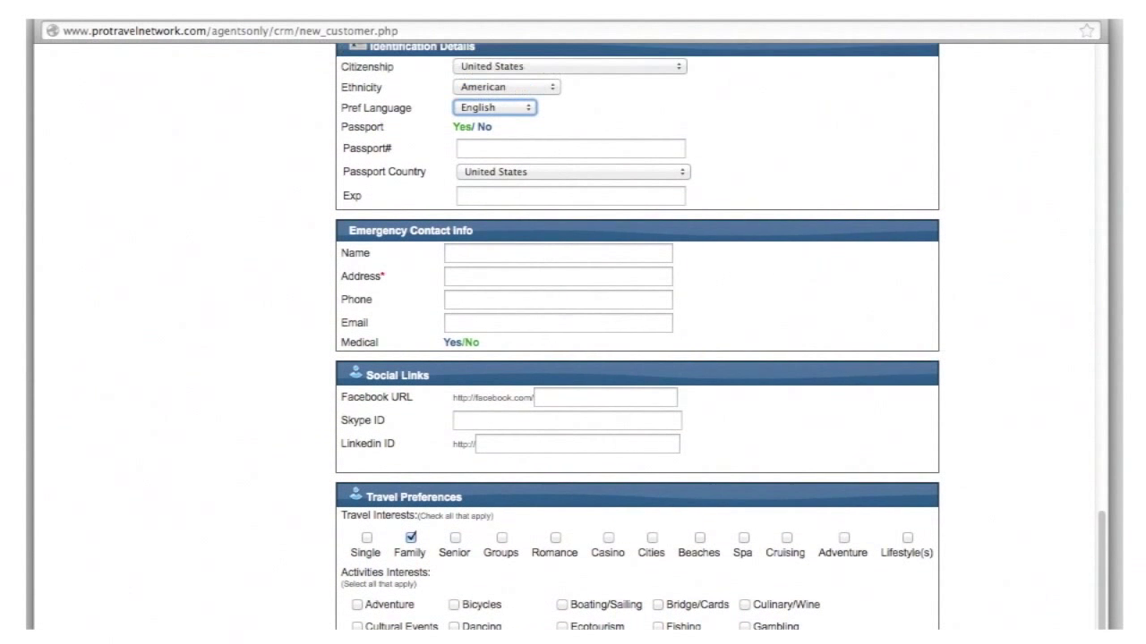
scroll(828, 586, down, 3)
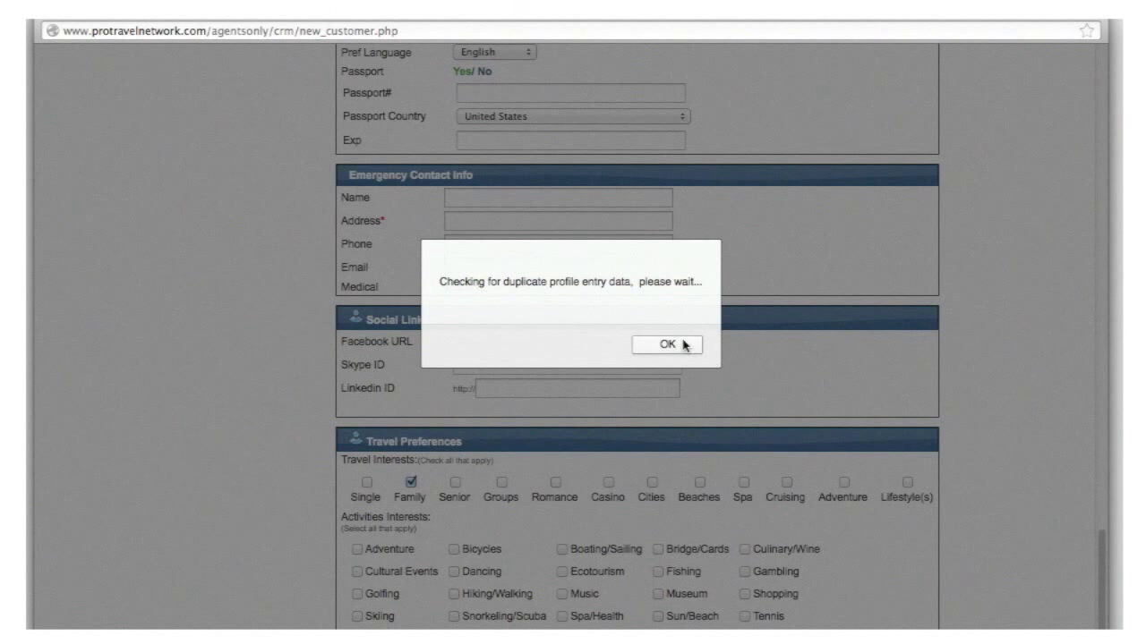
Save the profile past the duplicate check and set a Follow Up appointment for January 11 at 10:00
click(685, 347)
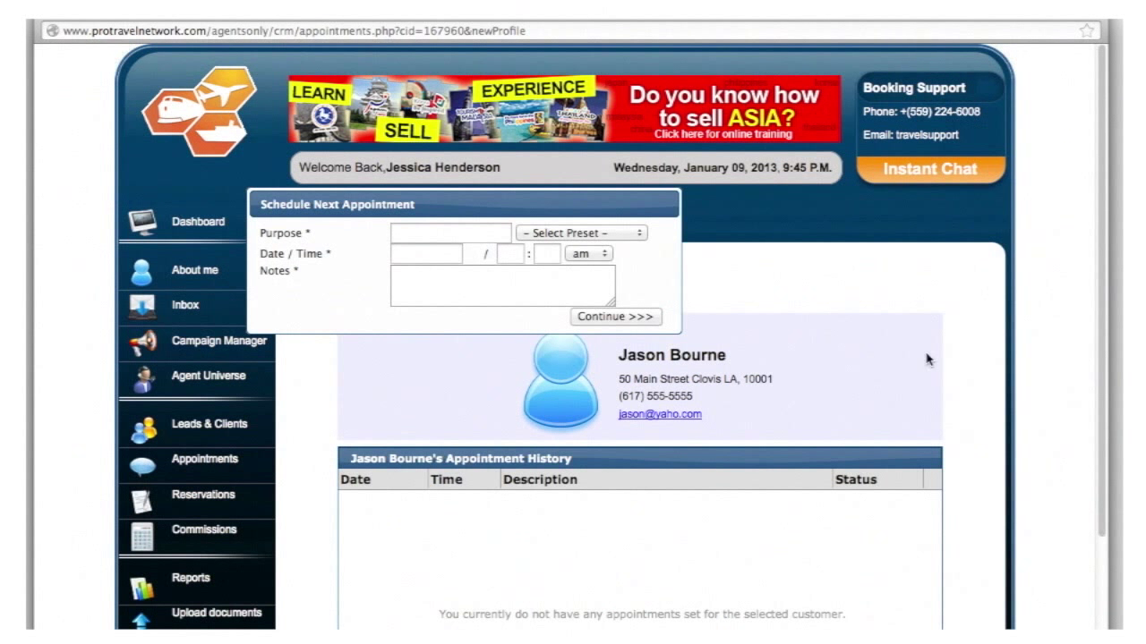
click(436, 238)
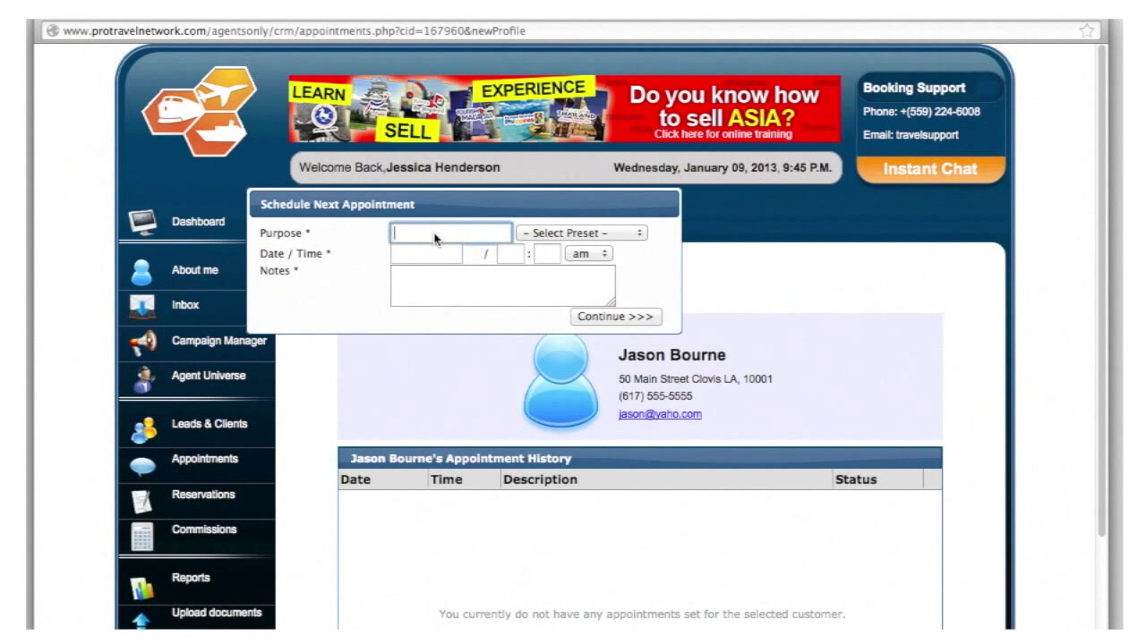
click(566, 233)
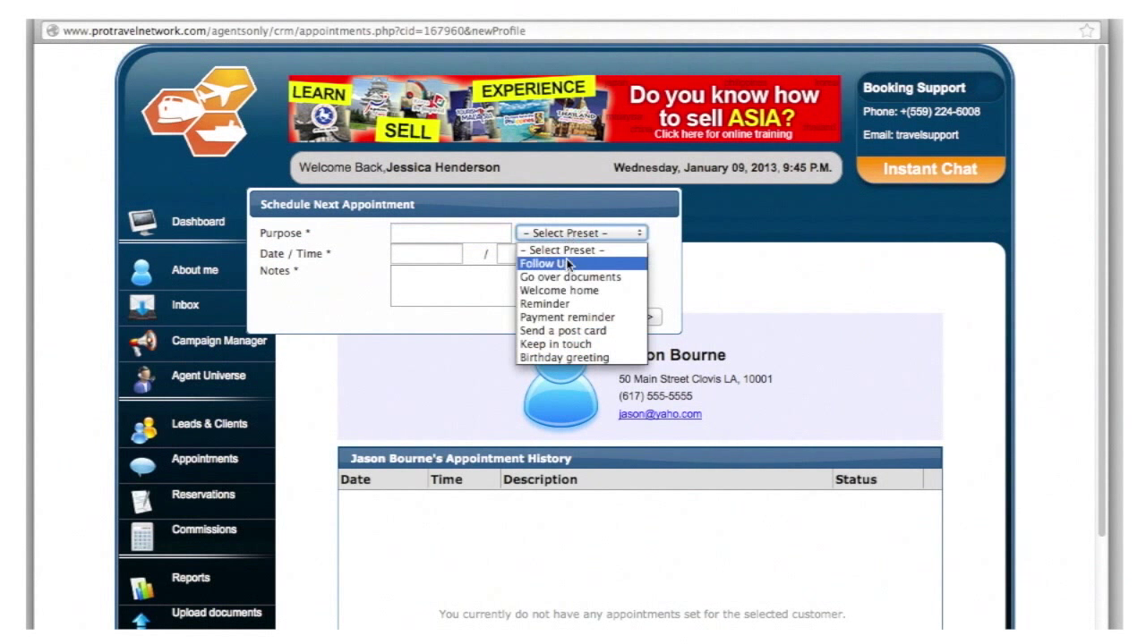
click(568, 257)
click(436, 259)
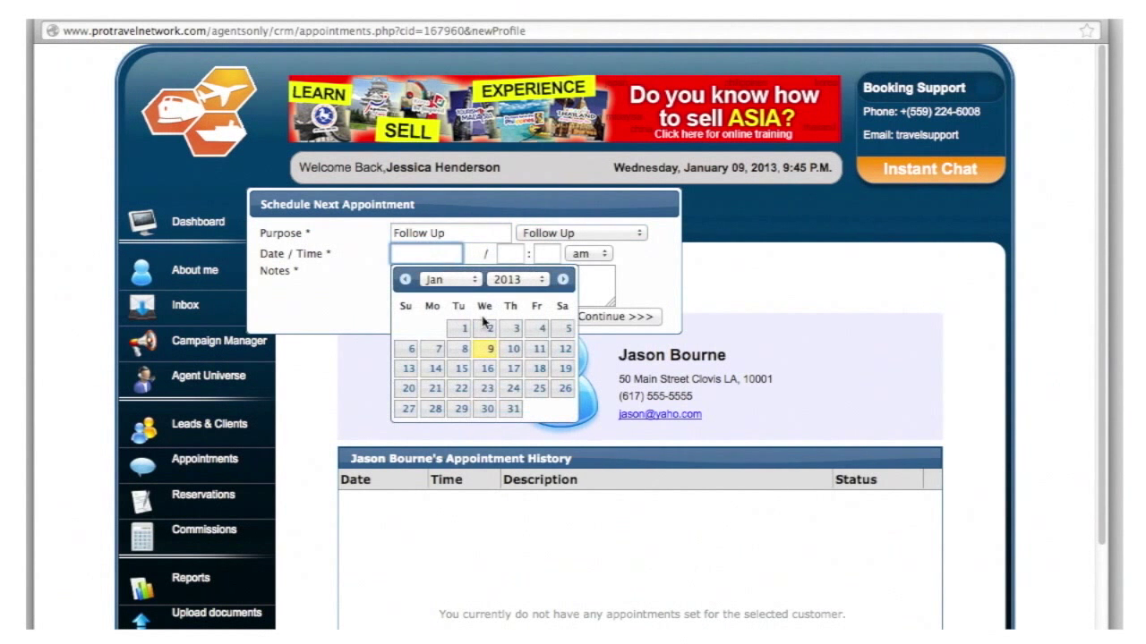
click(539, 349)
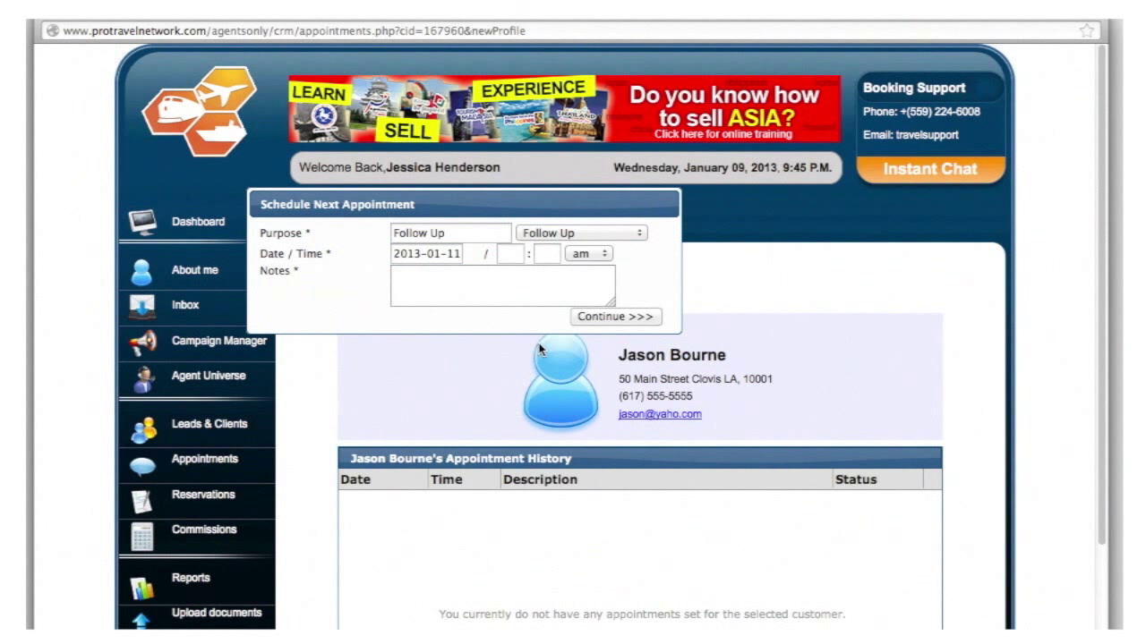
click(511, 259)
text(10)
key(Tab)
text(00)
key(Tab)
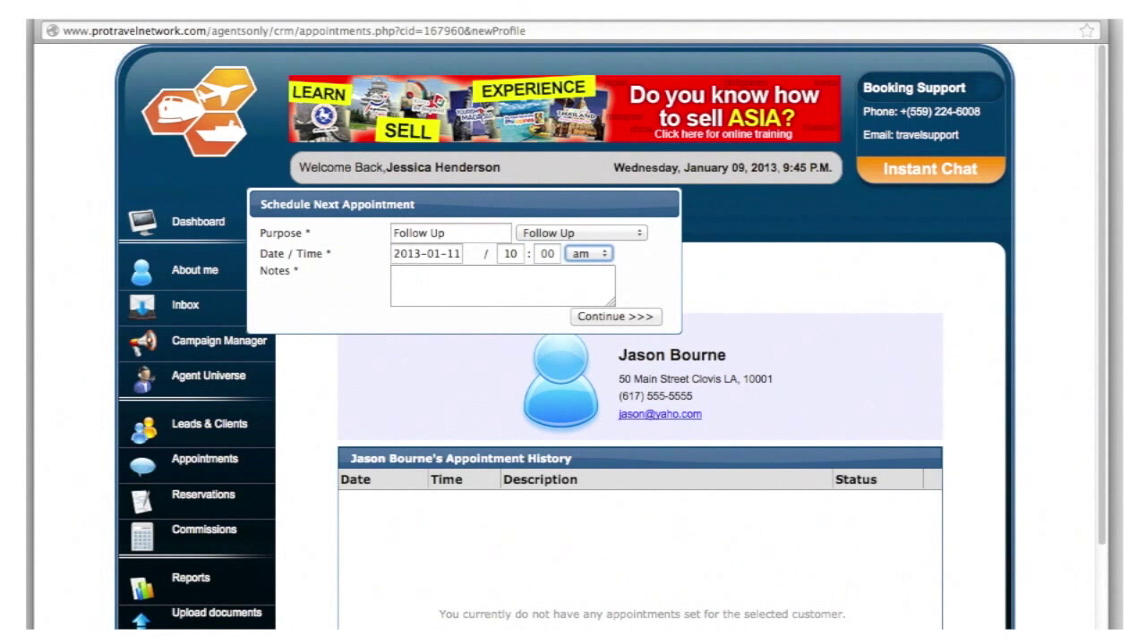
Add the note 'Follow up call', set a 1-hour e-mail reminder, and schedule the appointment
click(463, 287)
text(Follow up call)
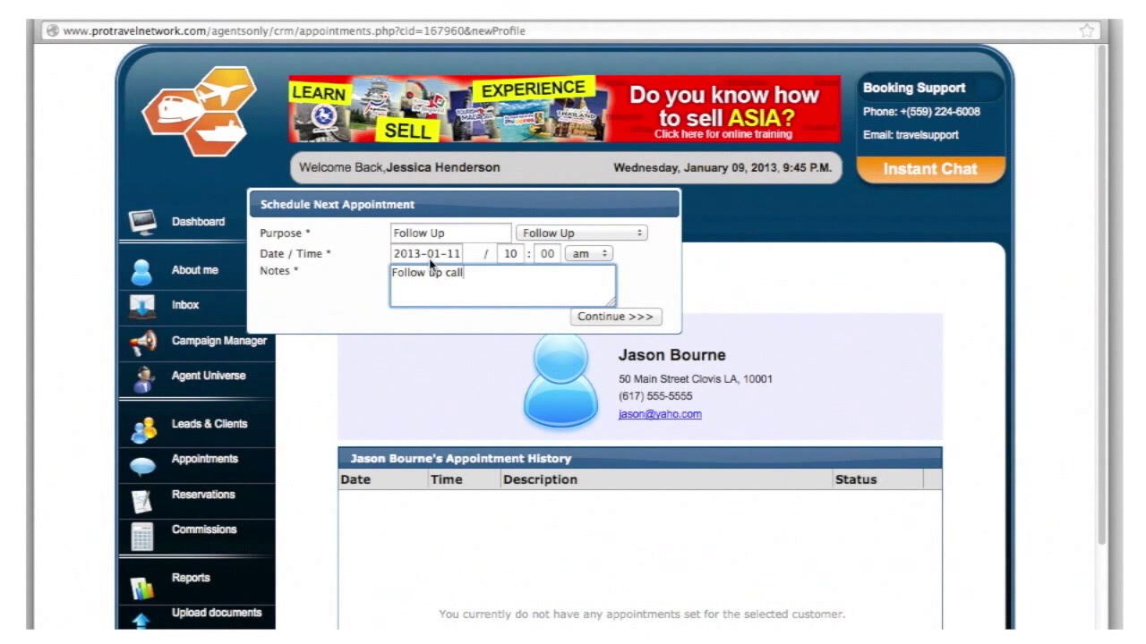
click(616, 320)
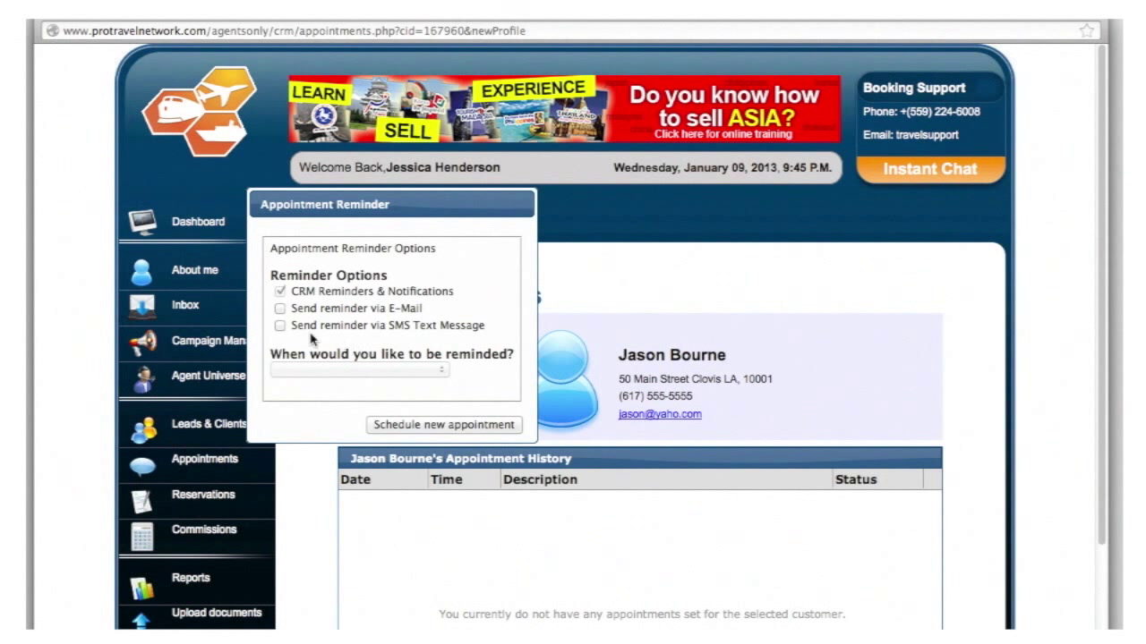
click(280, 309)
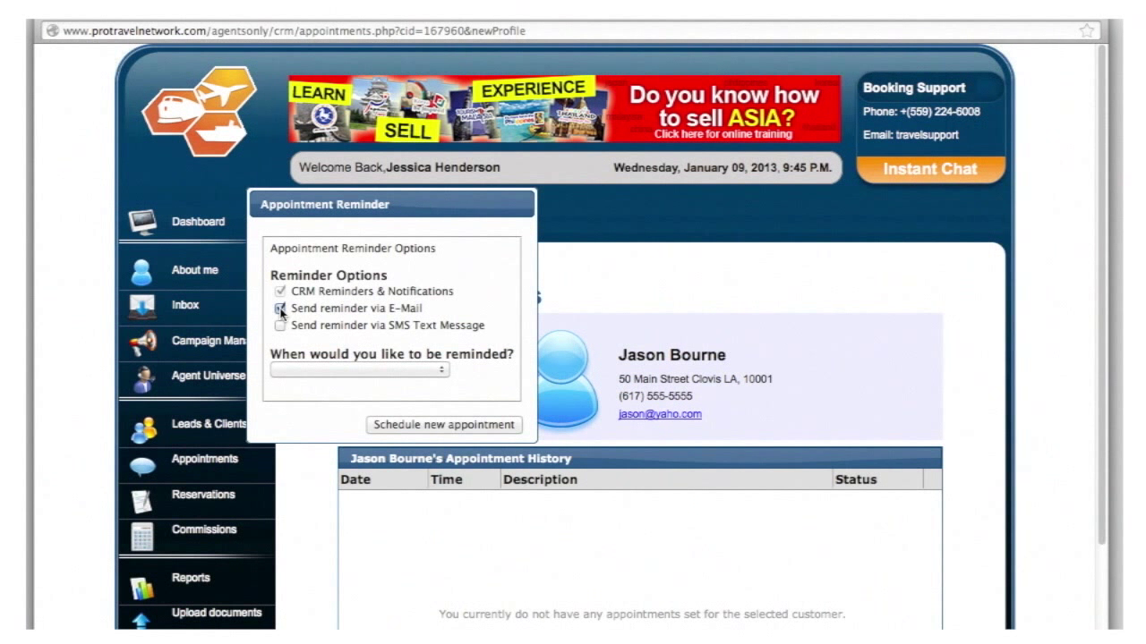
click(440, 370)
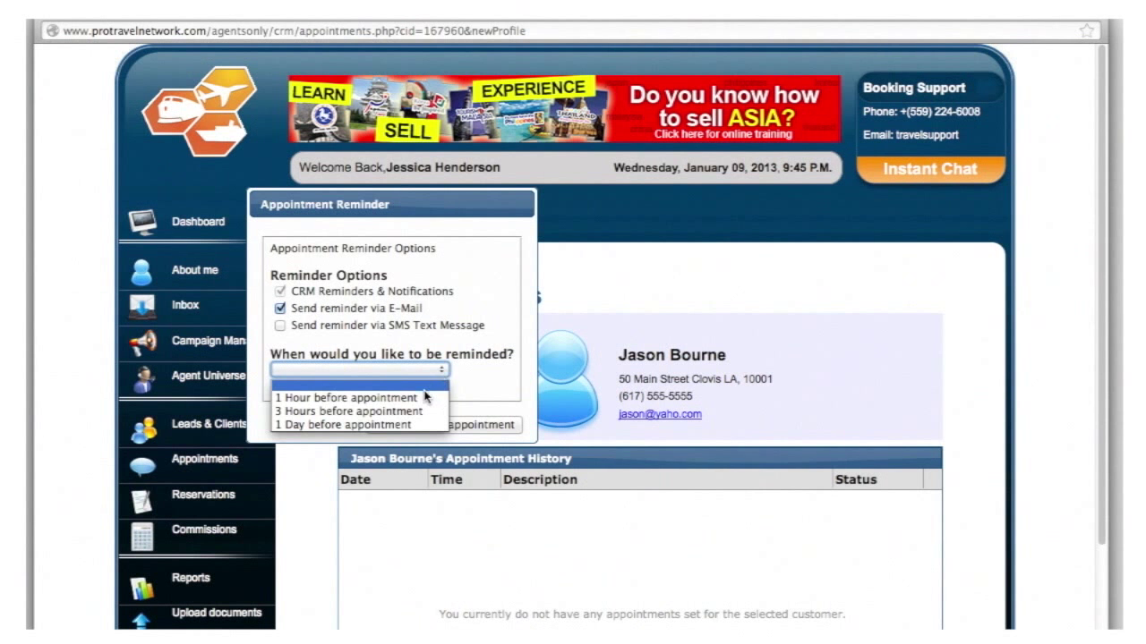
click(426, 396)
click(475, 426)
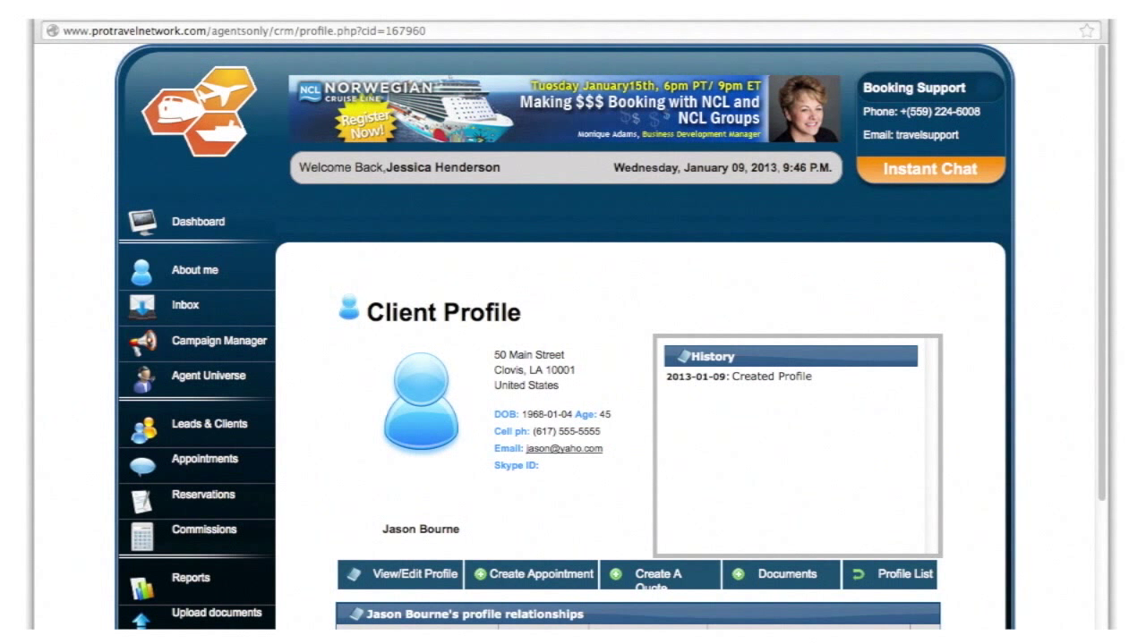
Attach Jason.png as the client's photo, save the profile, and return to Leads & Clients
scroll(960, 578, down, 3)
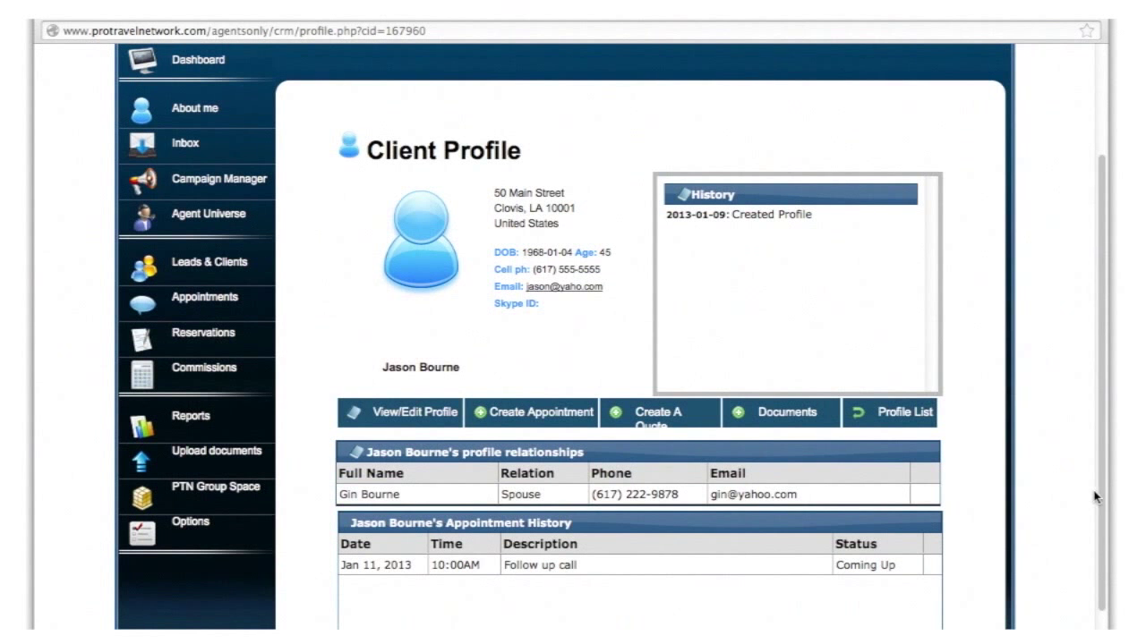
click(414, 414)
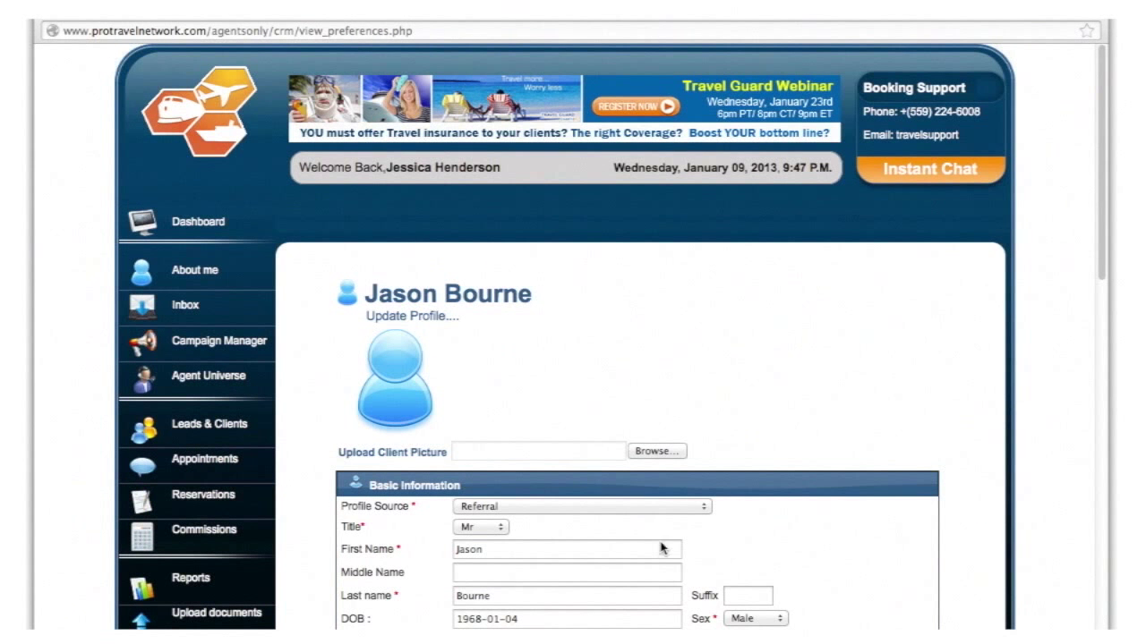
click(648, 452)
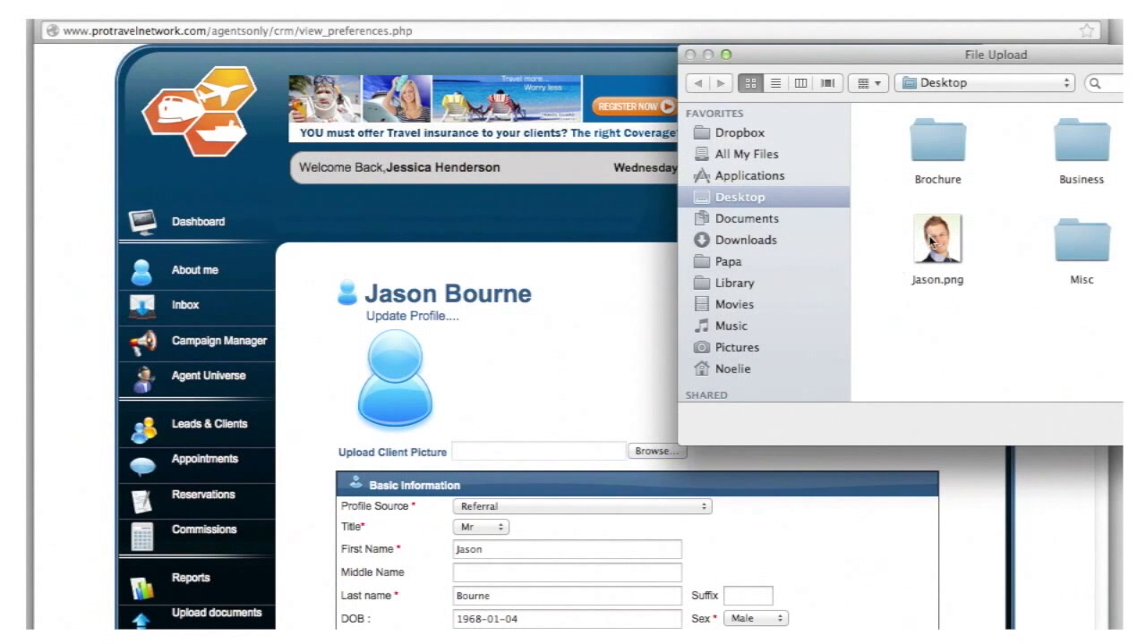
click(933, 239)
key(Return)
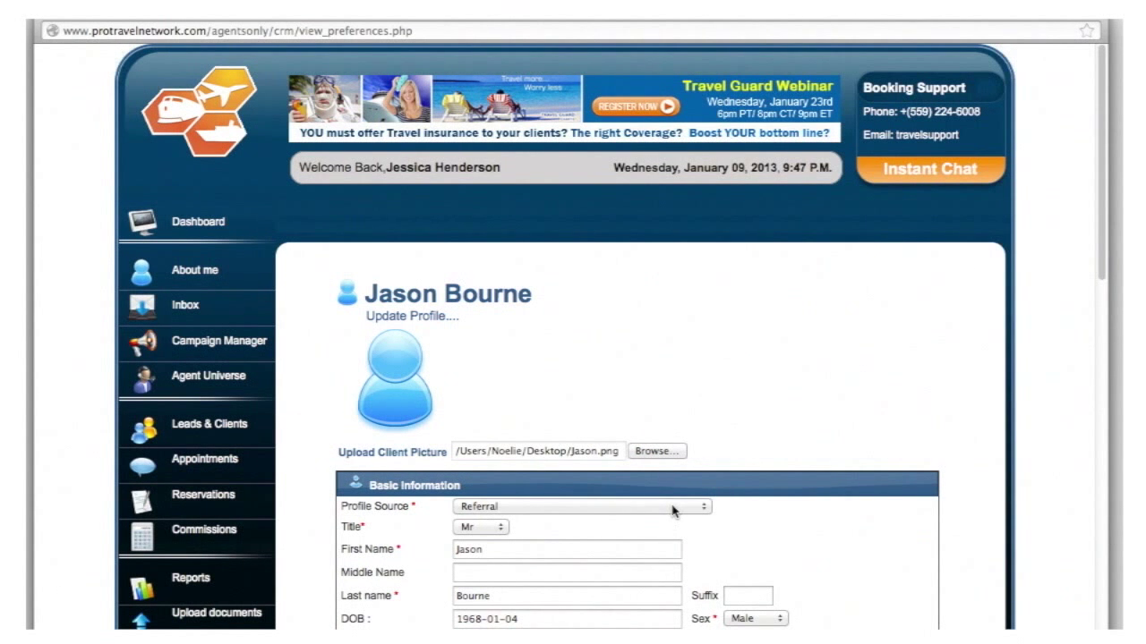
scroll(759, 525, down, 10)
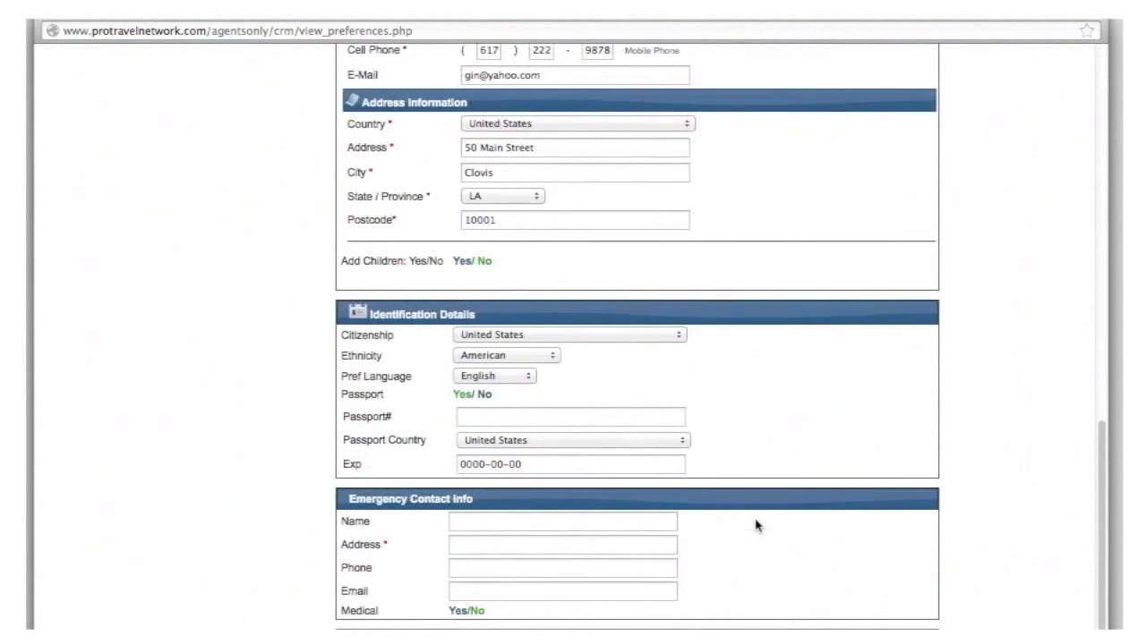
scroll(755, 525, down, 5)
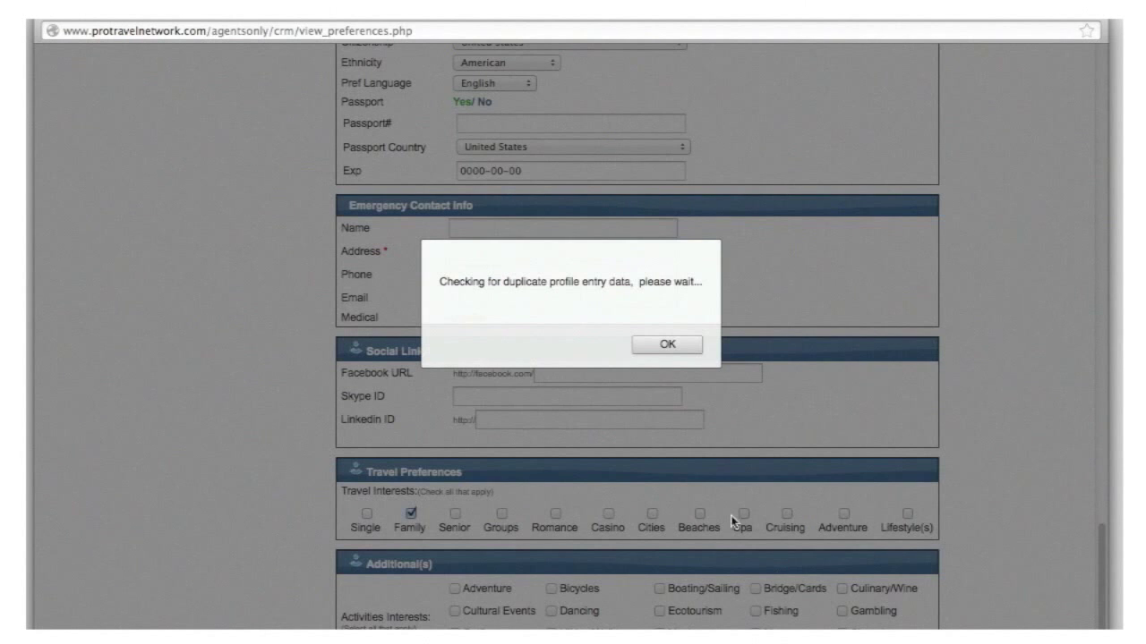
click(668, 347)
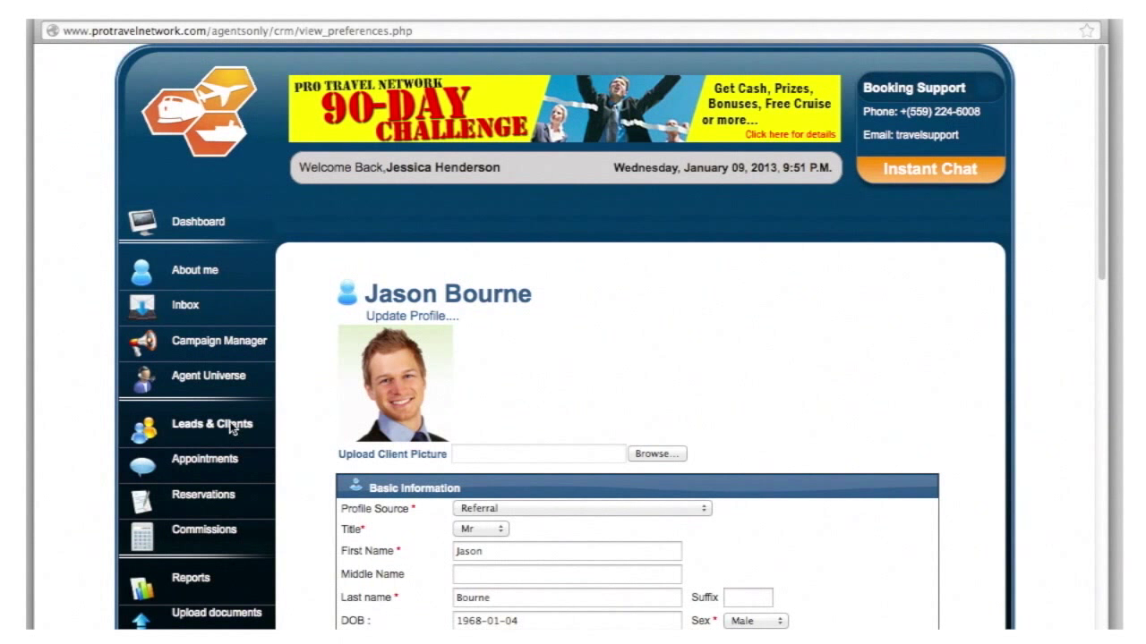
click(231, 428)
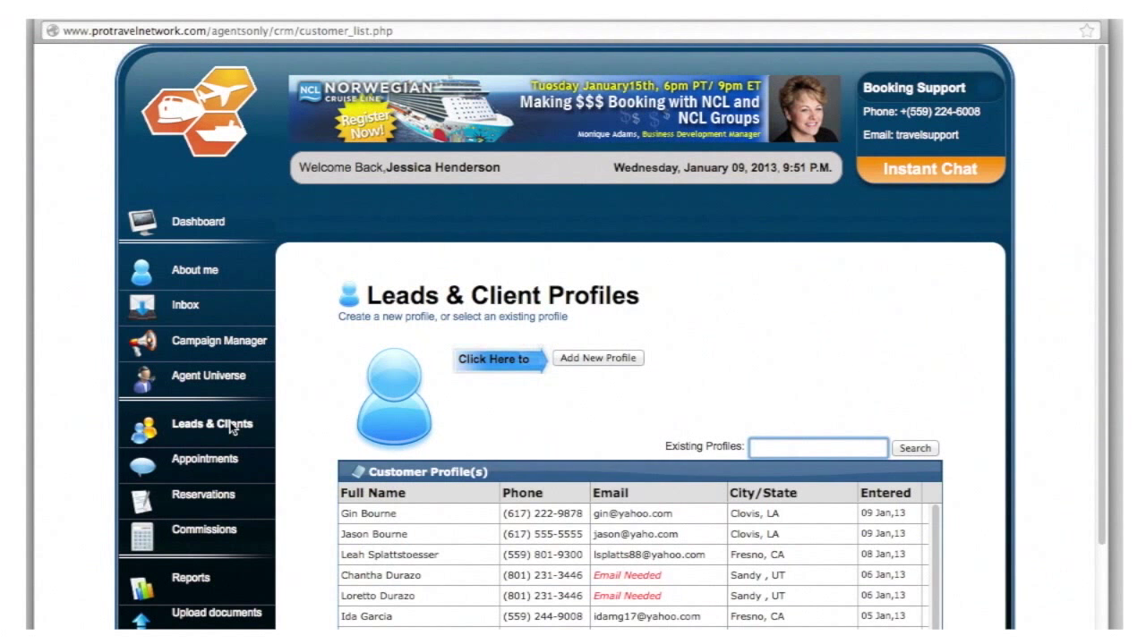
Open the client's row from the Customer Profile(s) list and review his photo and follow-up call
scroll(392, 421, down, 3)
click(391, 421)
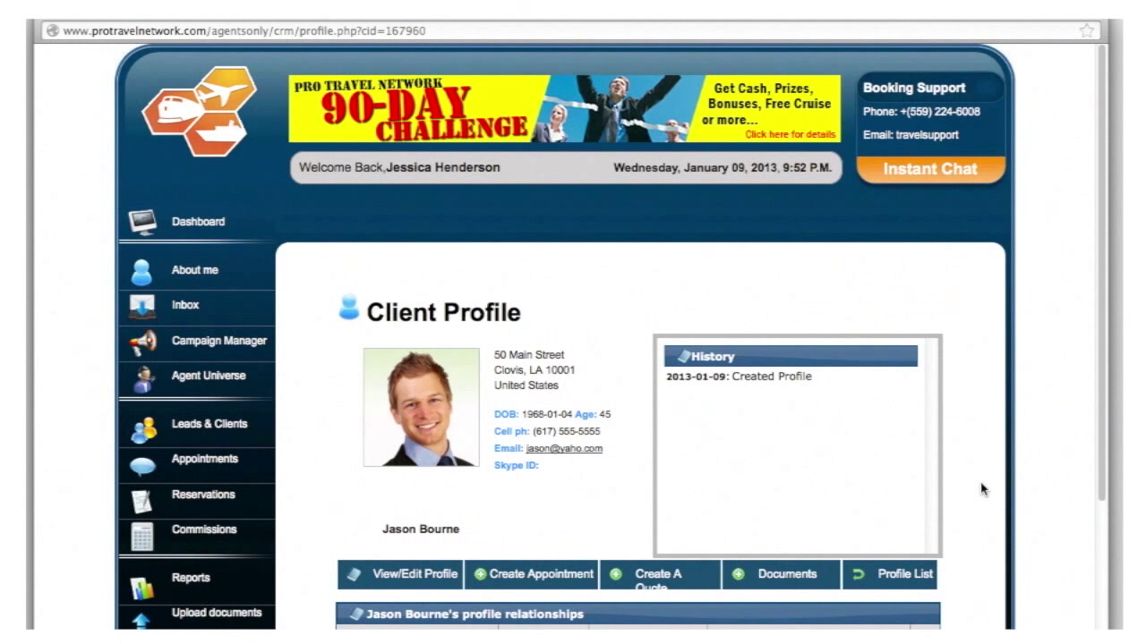
scroll(982, 490, down, 2)
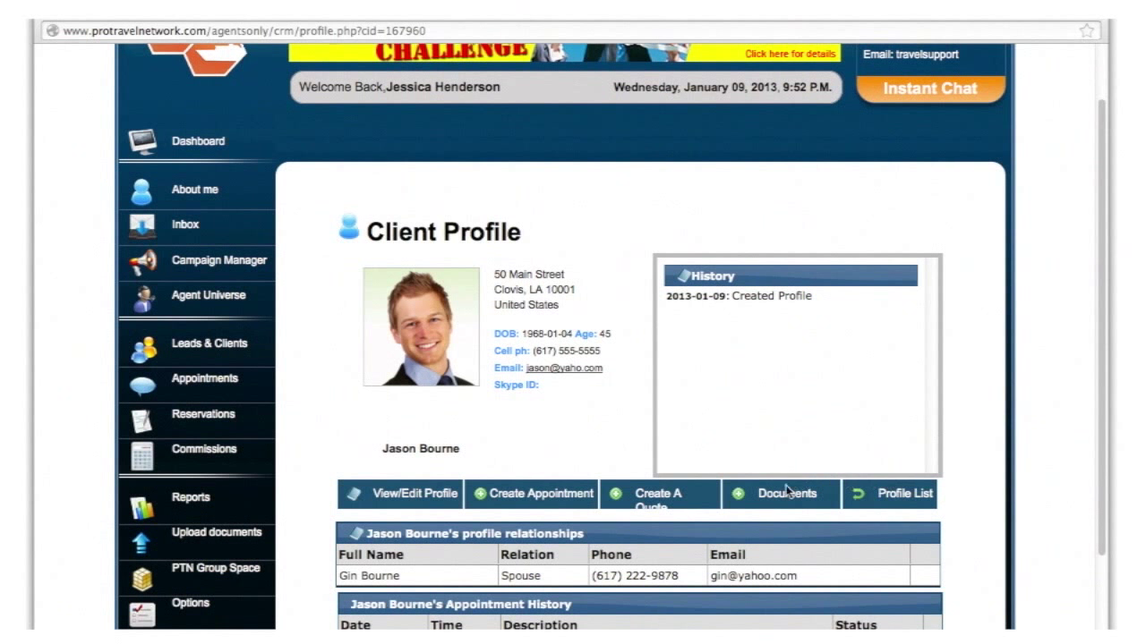
scroll(969, 523, down, 2)
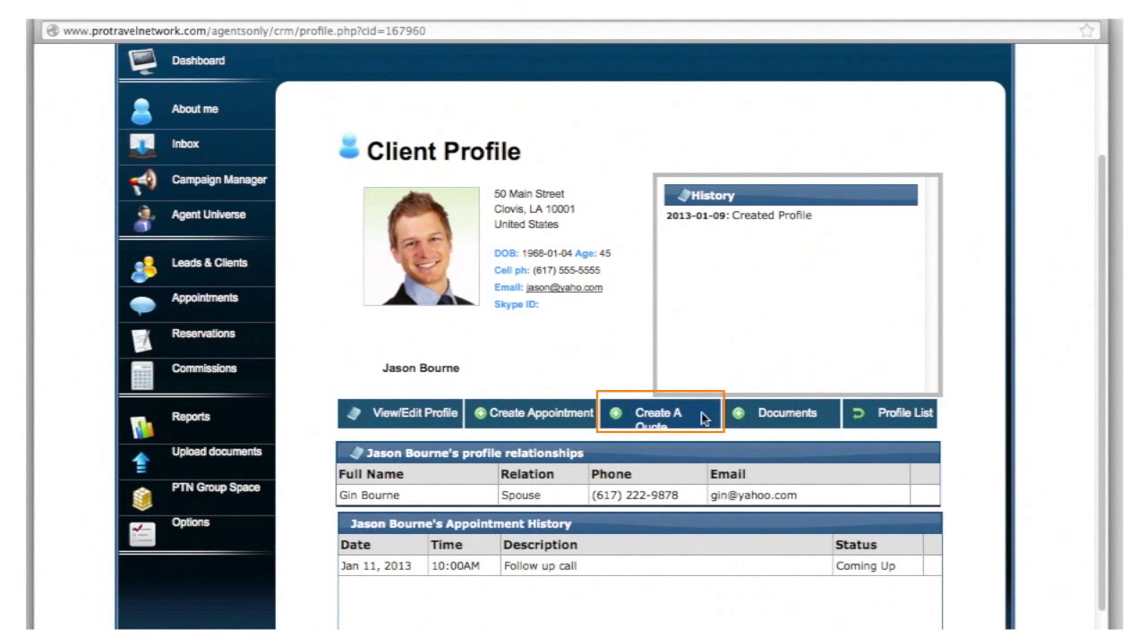
Create the 'Test Booking to Vegas' quote, removing the spouse and keeping the client as primary passenger
click(658, 419)
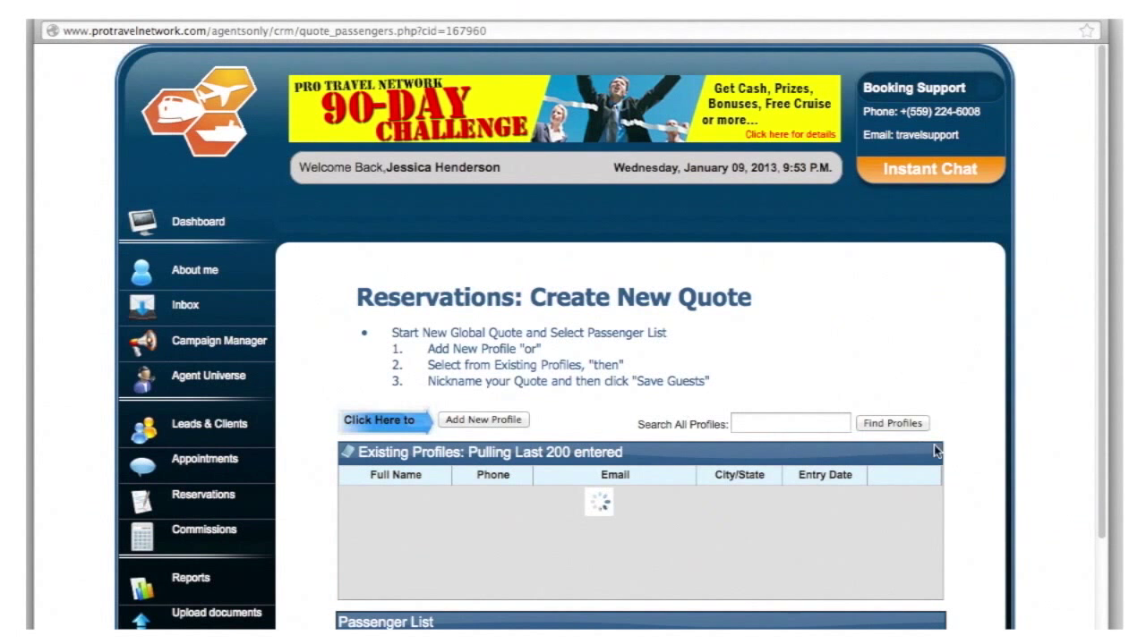
scroll(976, 460, down, 3)
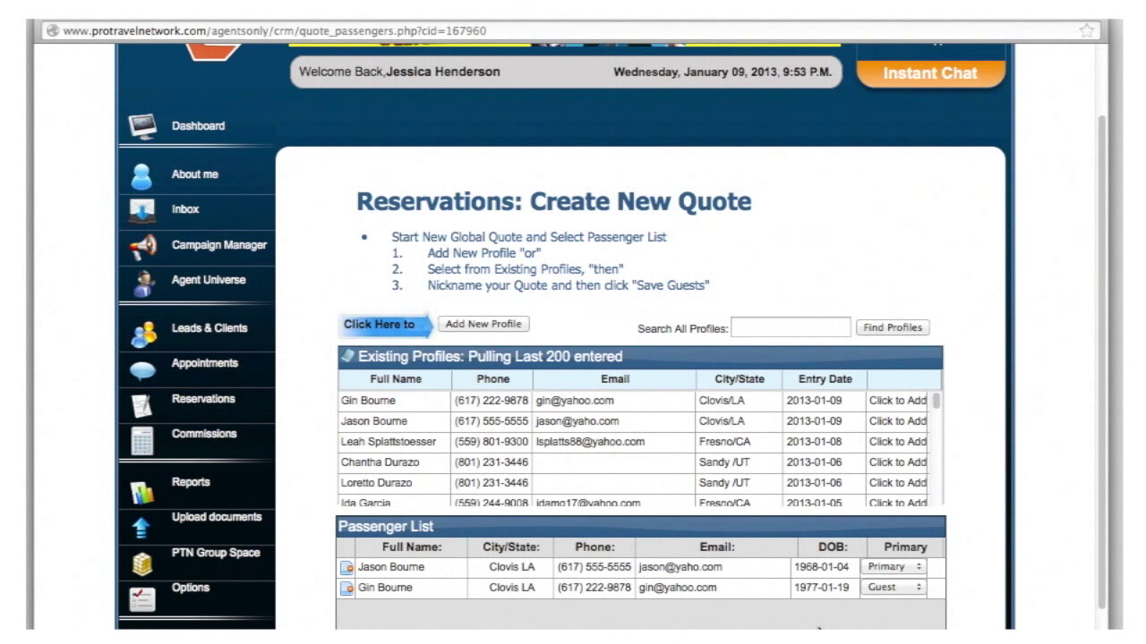
click(345, 590)
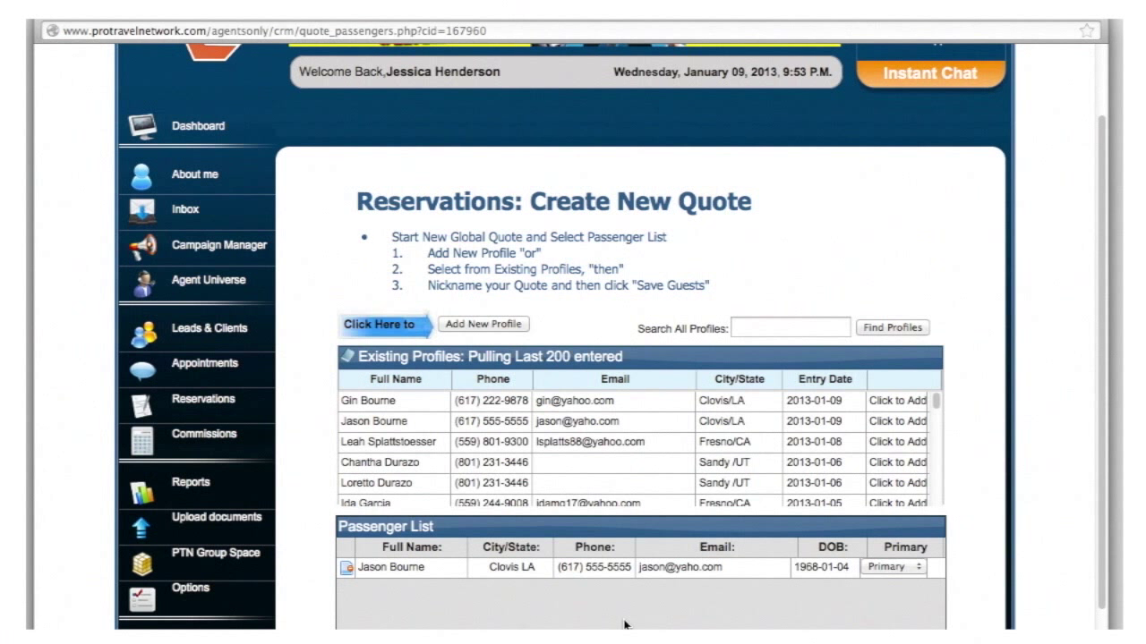
click(404, 441)
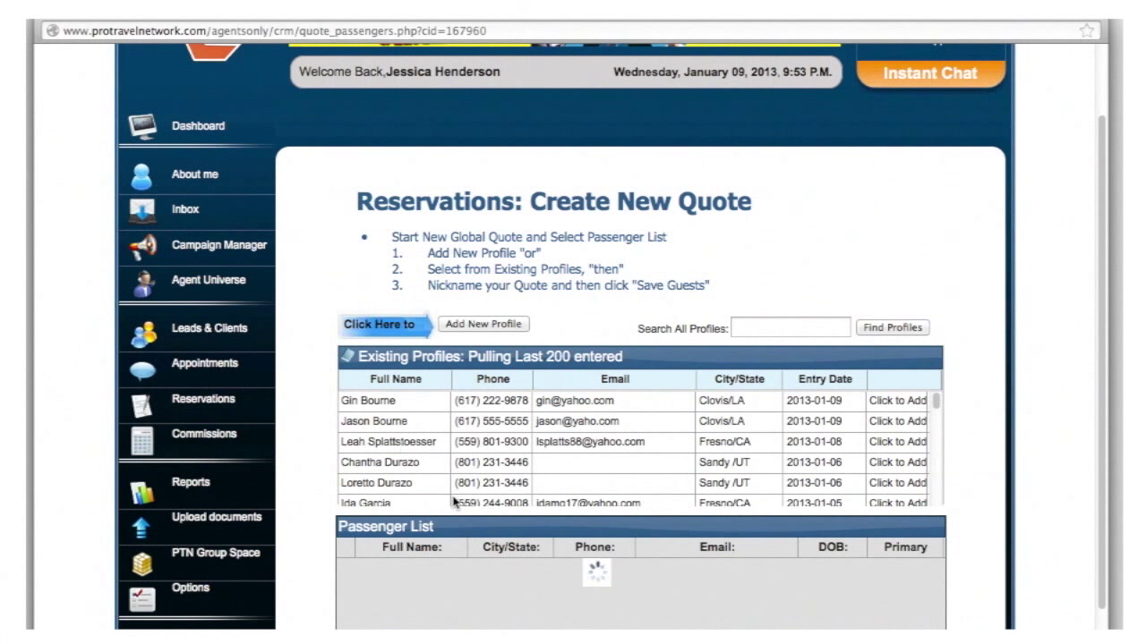
click(346, 589)
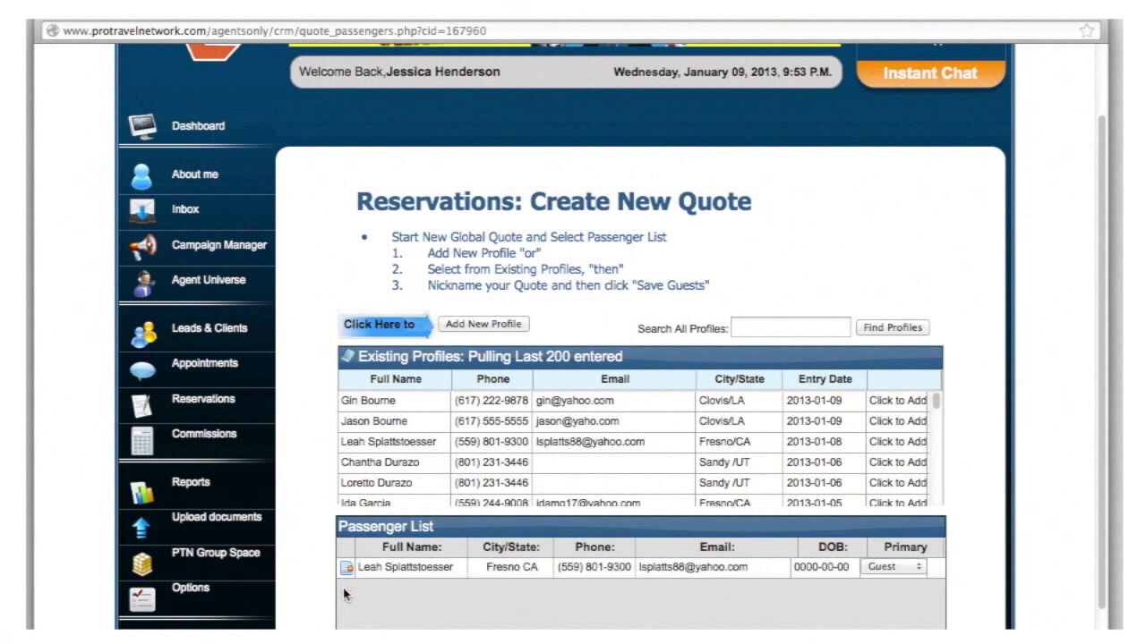
click(346, 571)
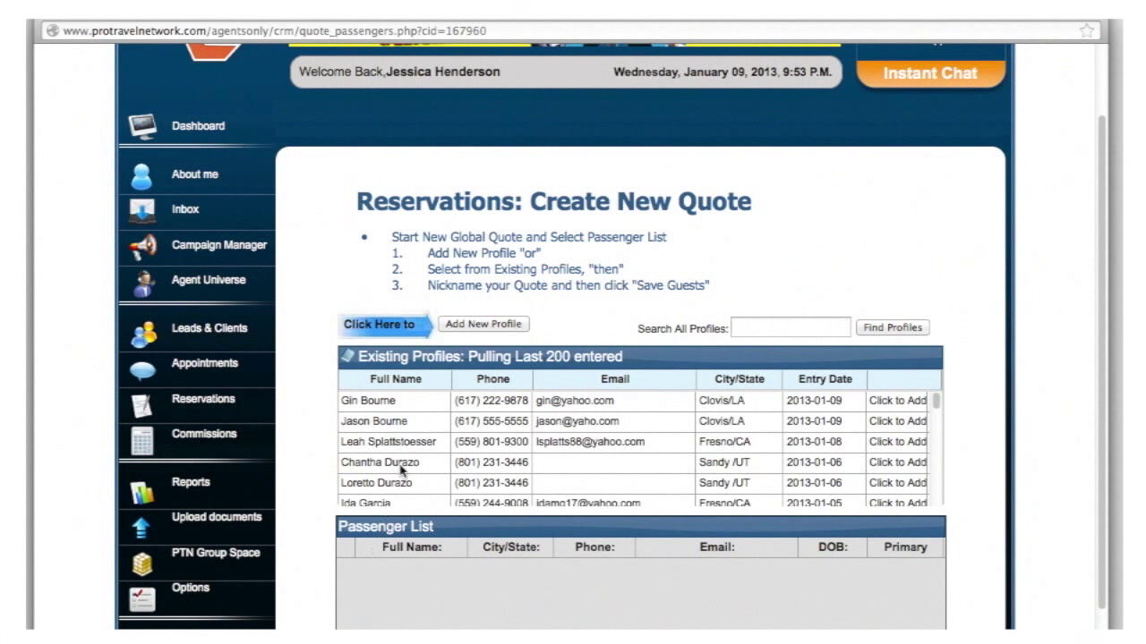
click(415, 429)
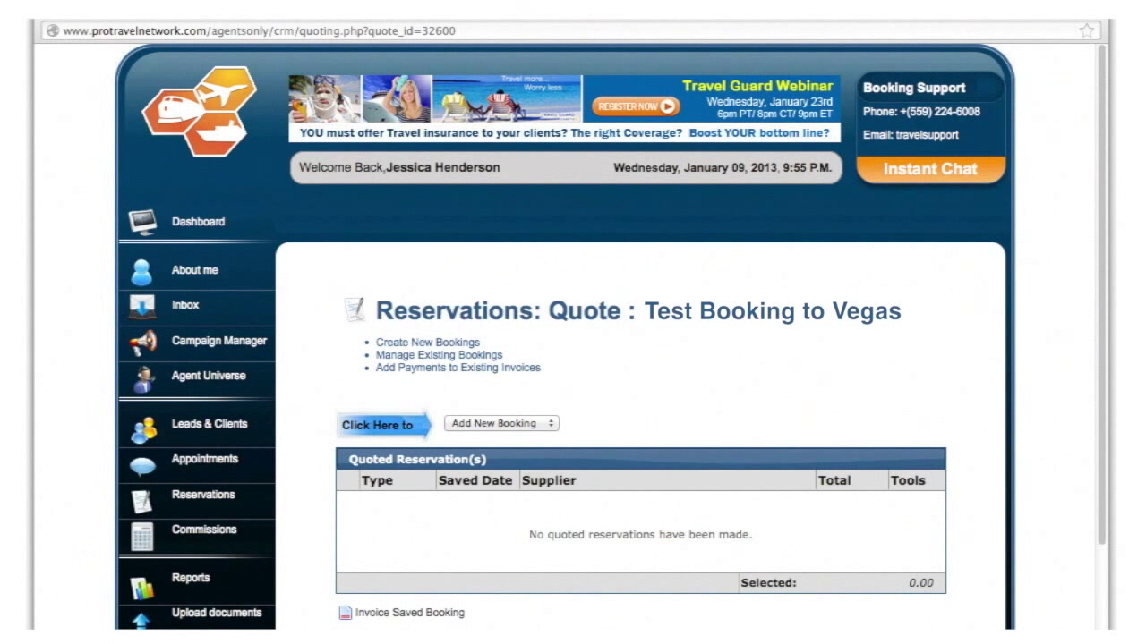
Choose Cruise from the Add New Booking list
click(548, 426)
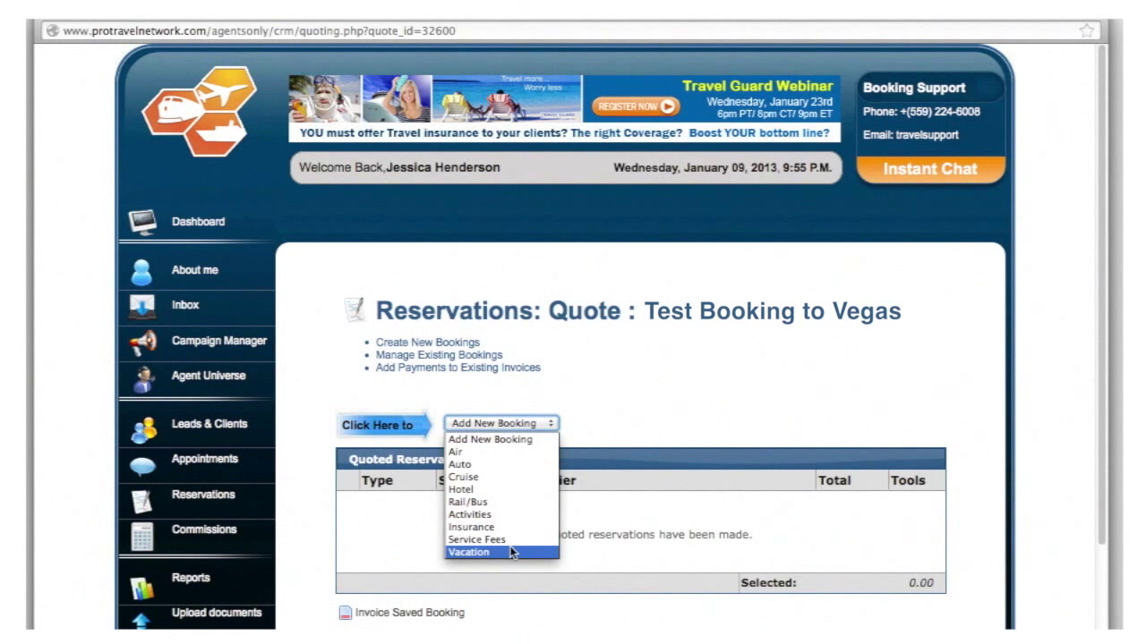
click(512, 477)
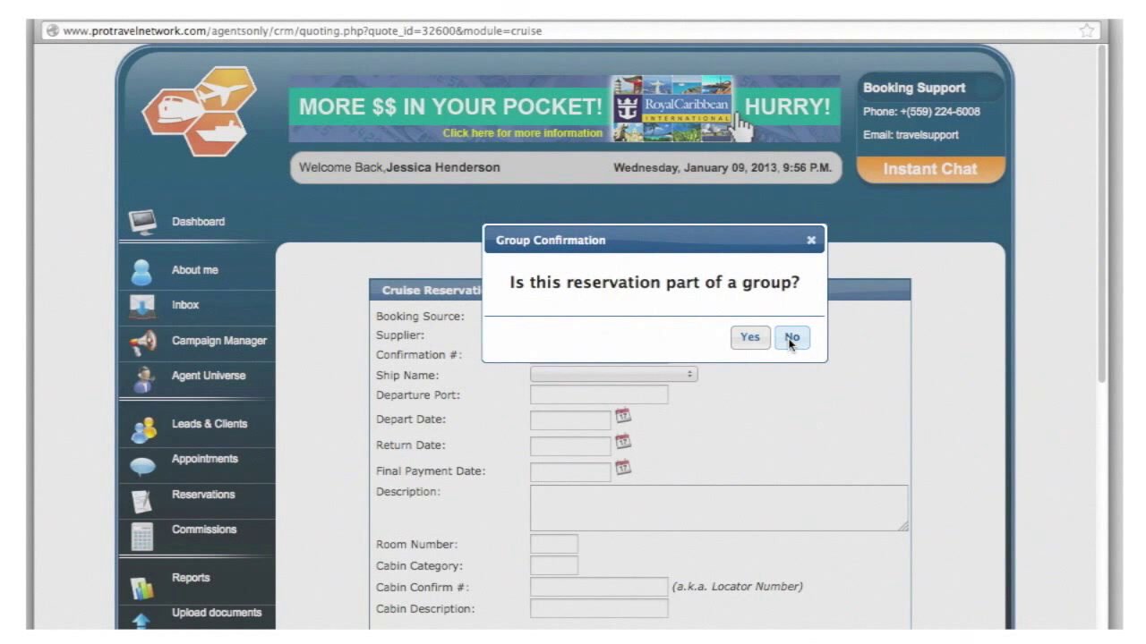
Mark the reservation as not a group, with Repeat source and Royal Caribbean Cruise Lines supplier
click(791, 338)
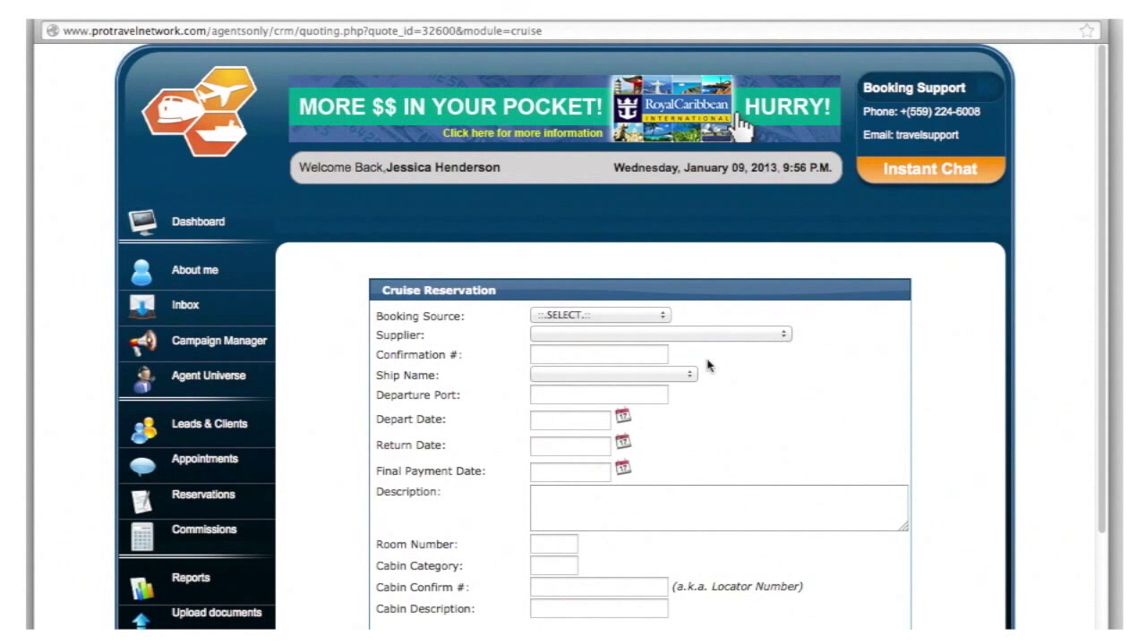
click(662, 315)
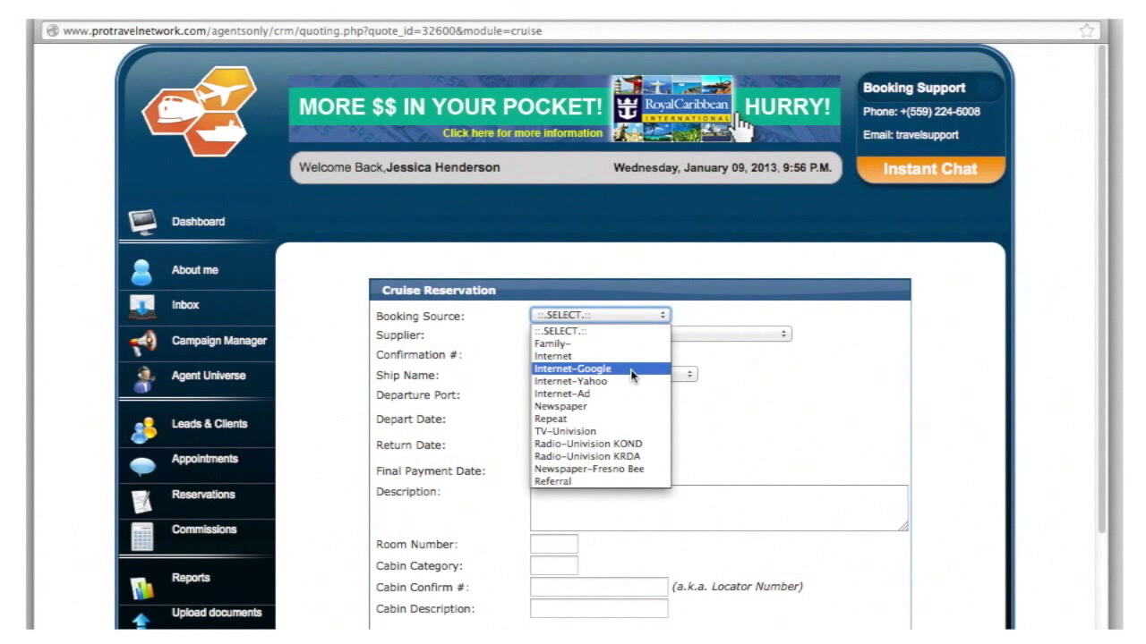
click(630, 419)
click(785, 333)
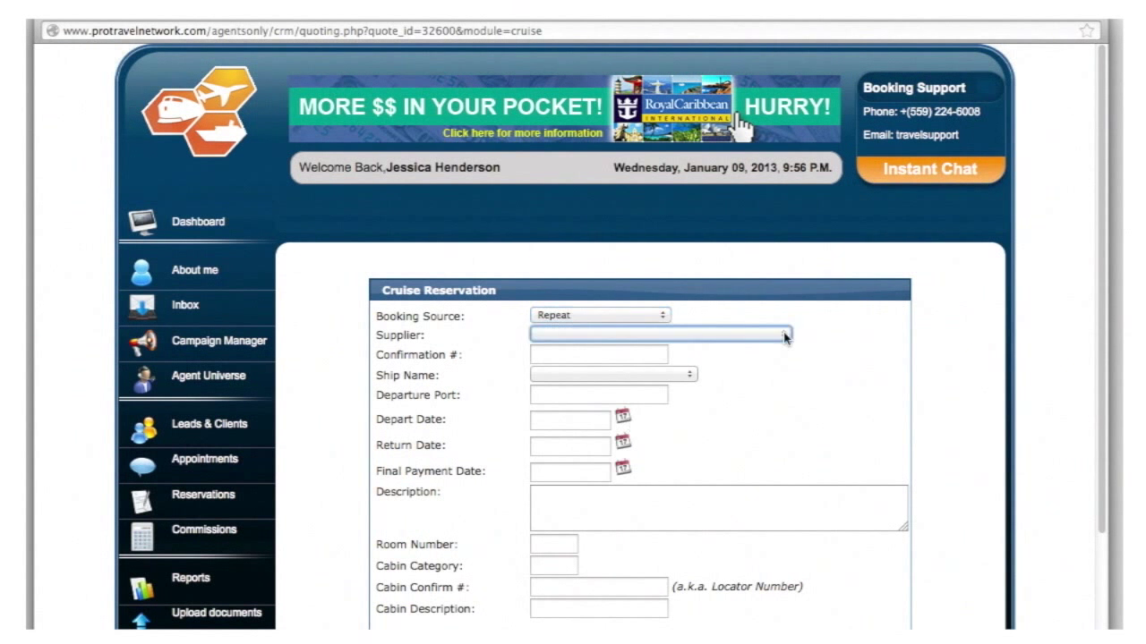
scroll(757, 440, down, 15)
scroll(758, 441, down, 20)
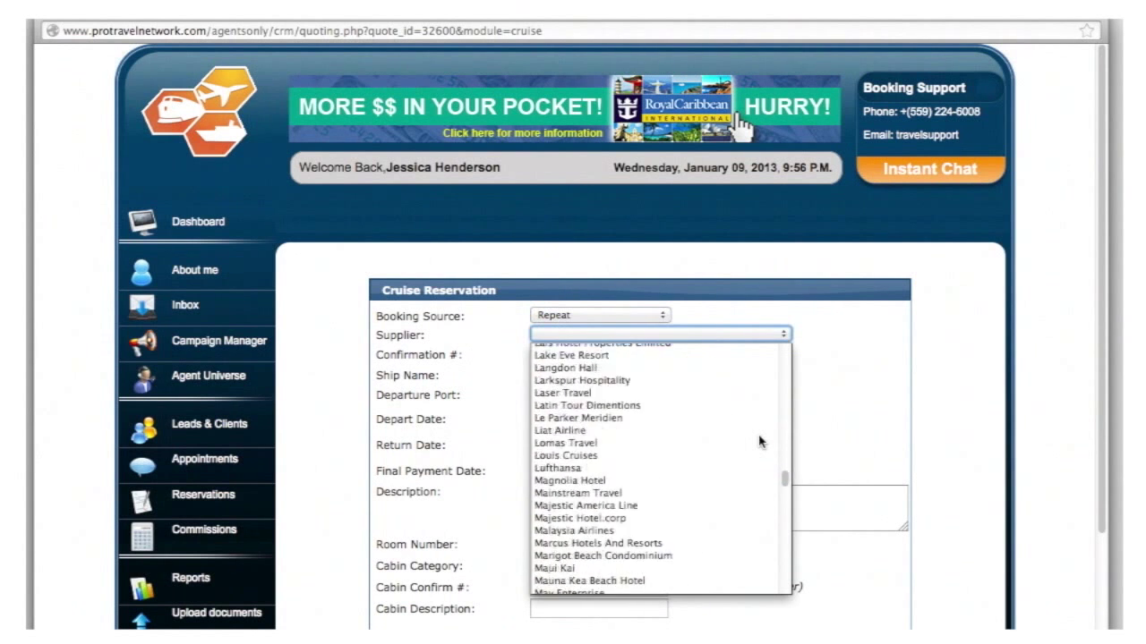
scroll(758, 440, down, 1)
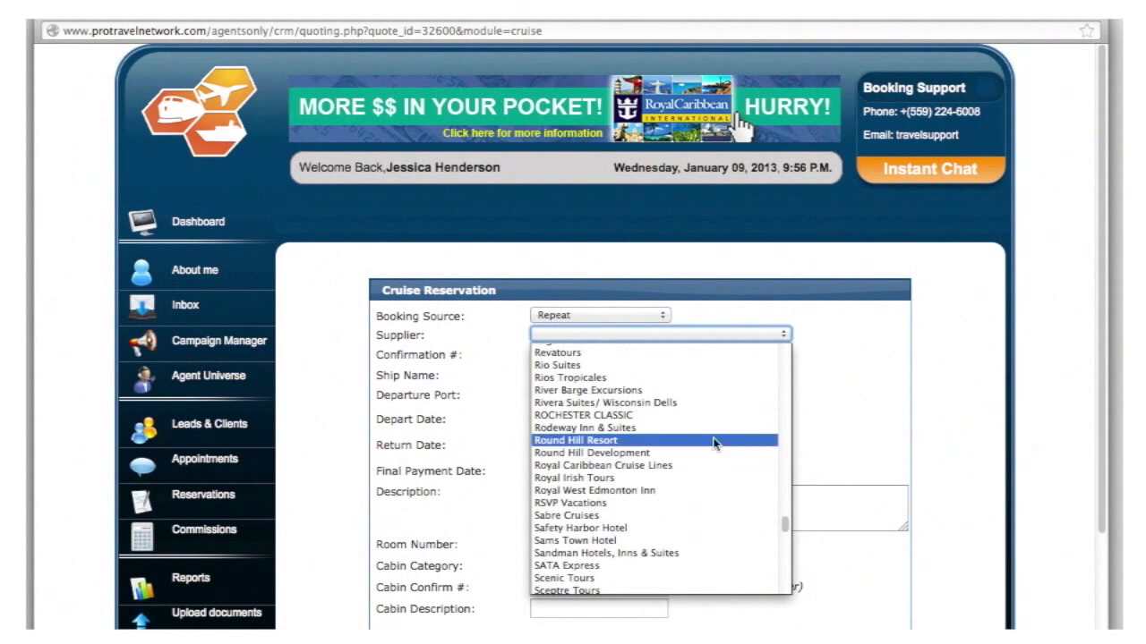
click(761, 466)
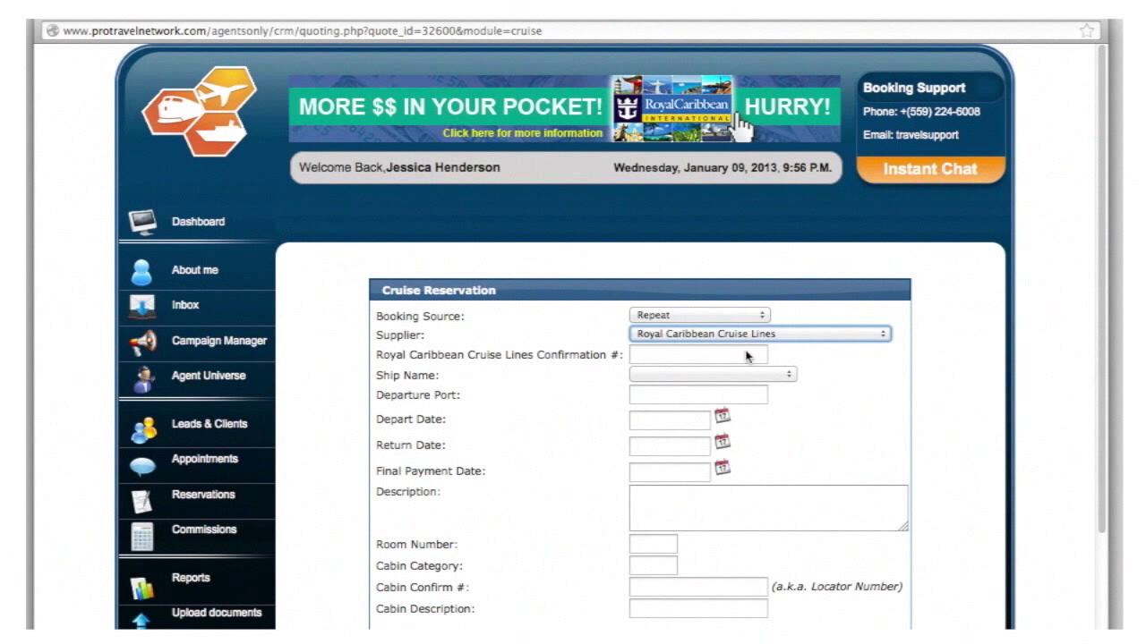
Enter the supplier confirmation number, ship Allure Of The Seas, and departure port Miami
click(666, 355)
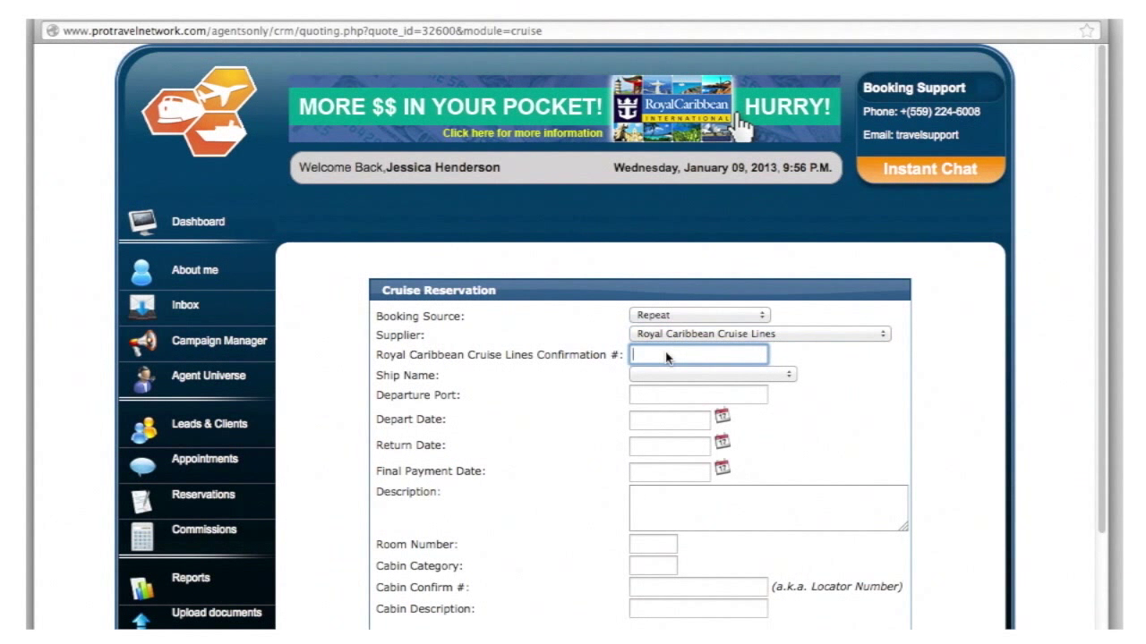
text(678yt5)
click(731, 375)
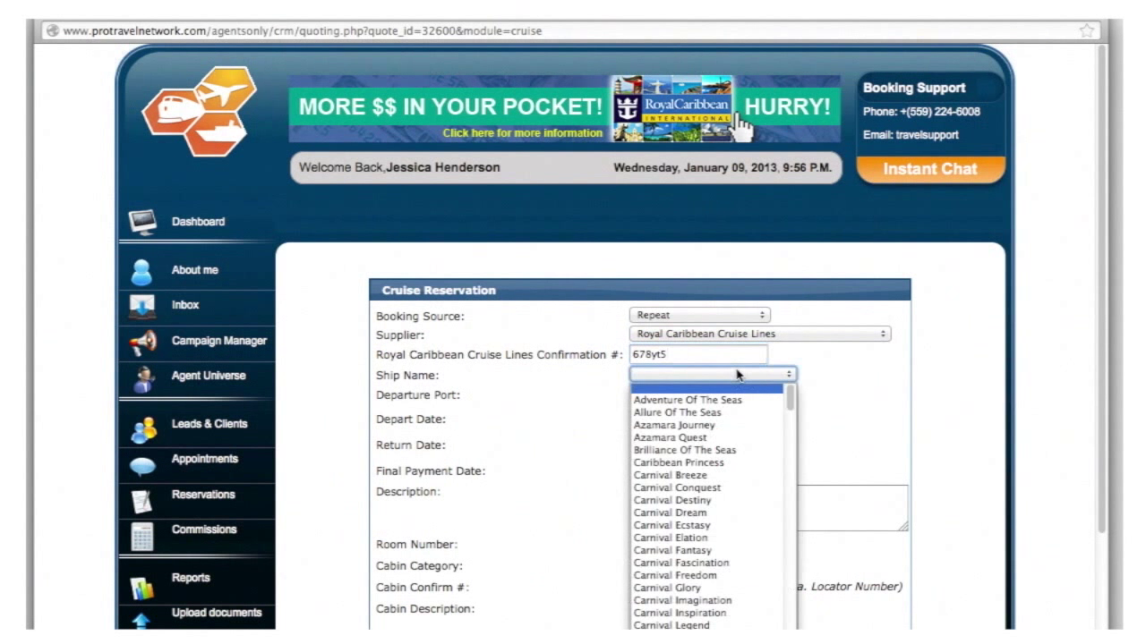
click(698, 412)
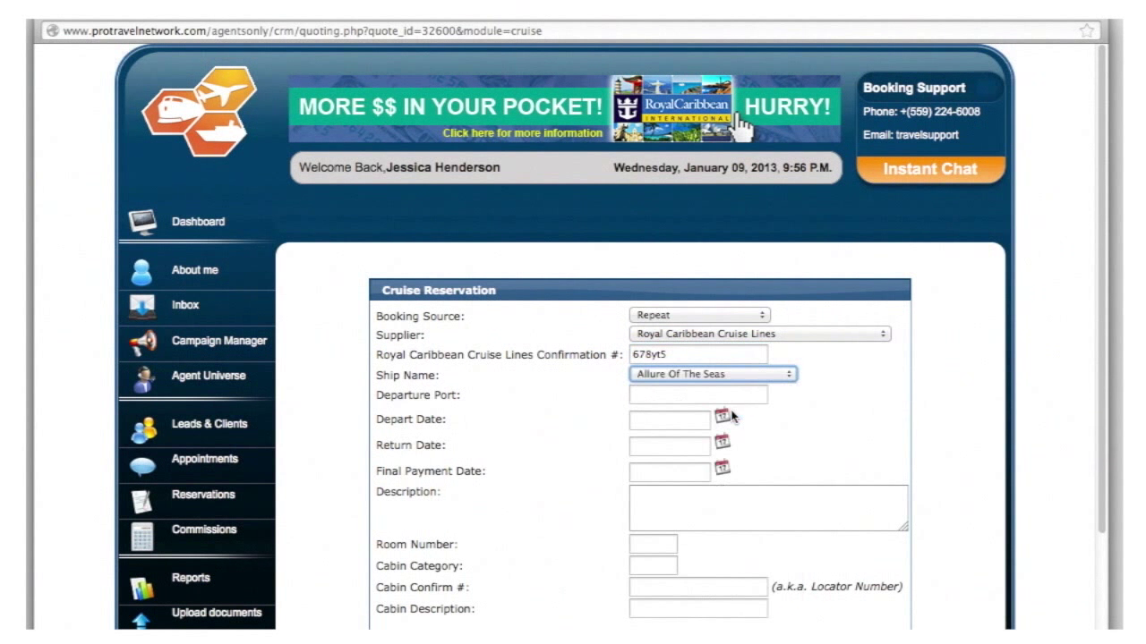
click(671, 402)
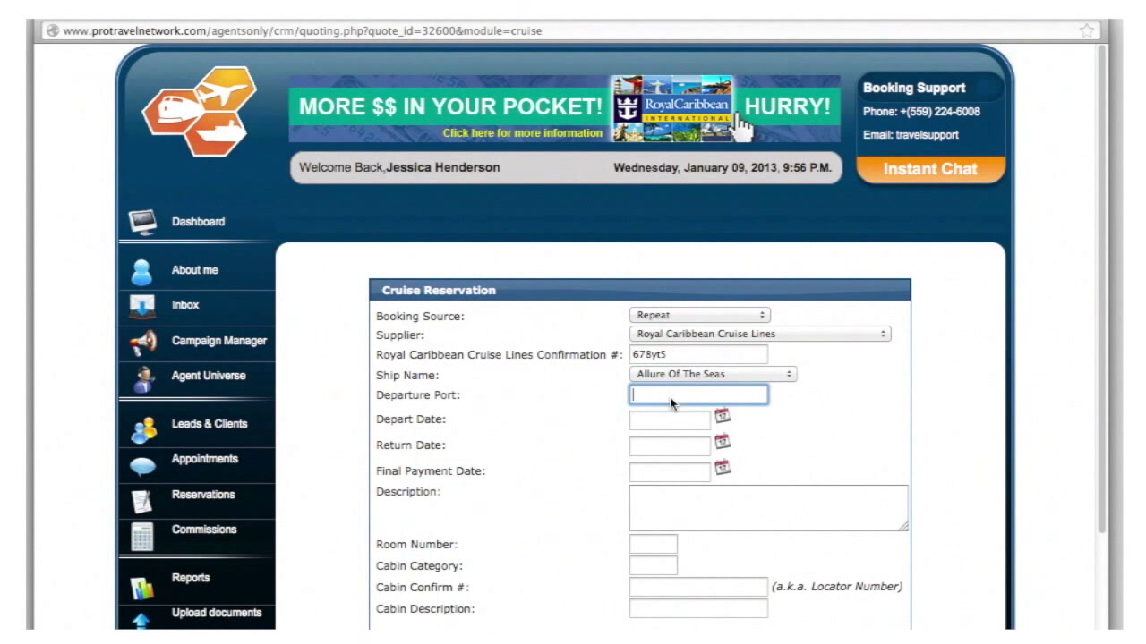
text(Miami)
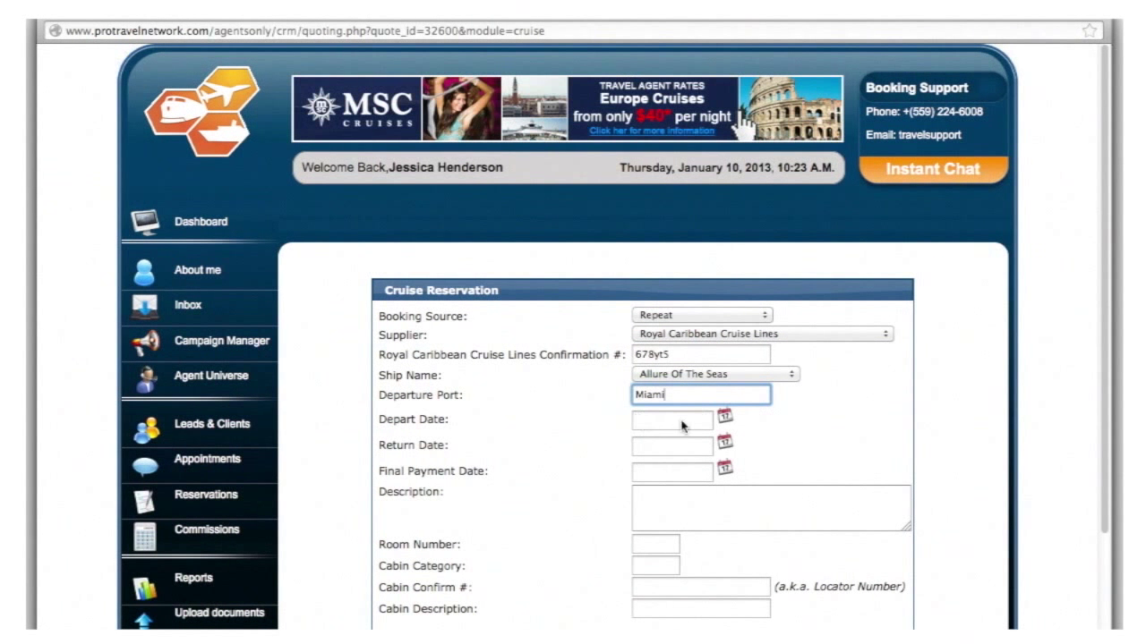
Set the cruise depart date to June 1, 2013 and return date to June 15, 2013
click(726, 421)
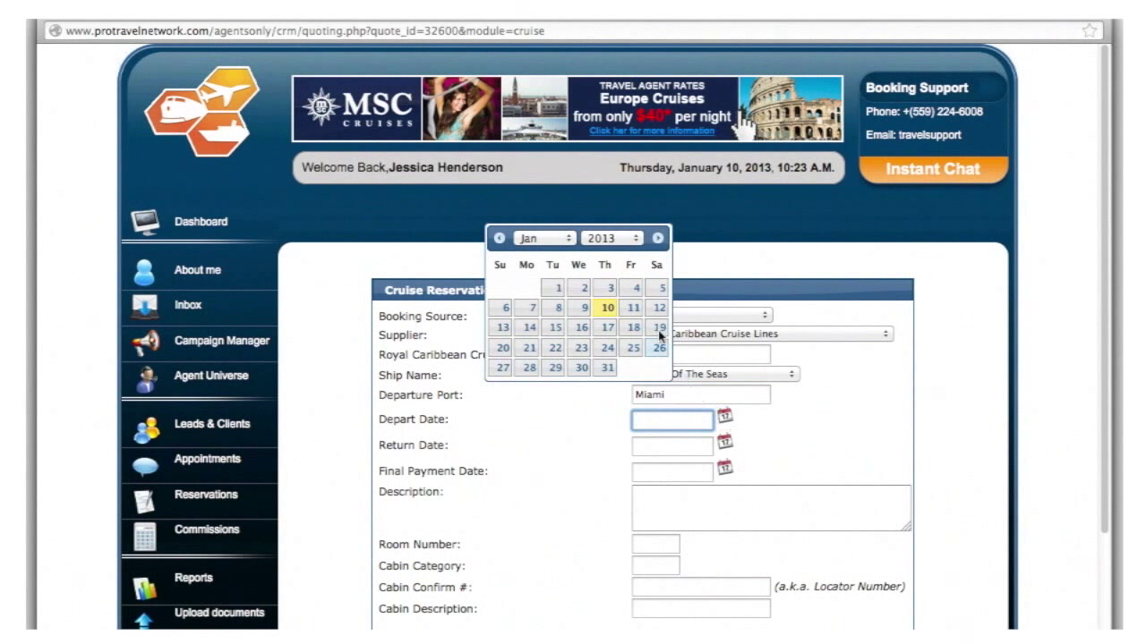
click(569, 239)
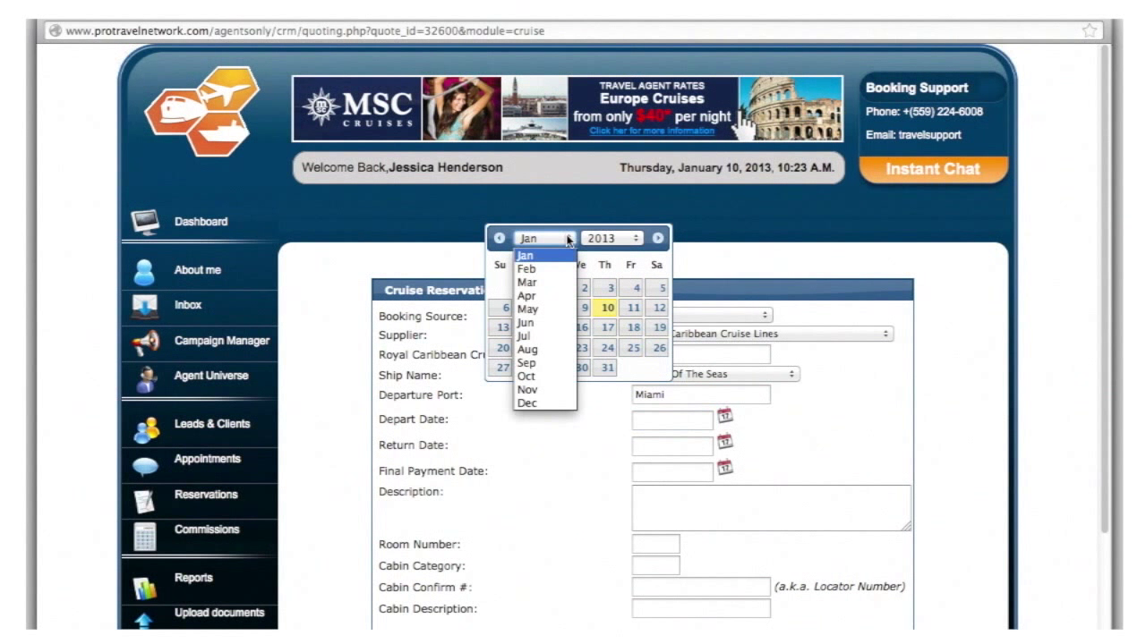
click(546, 322)
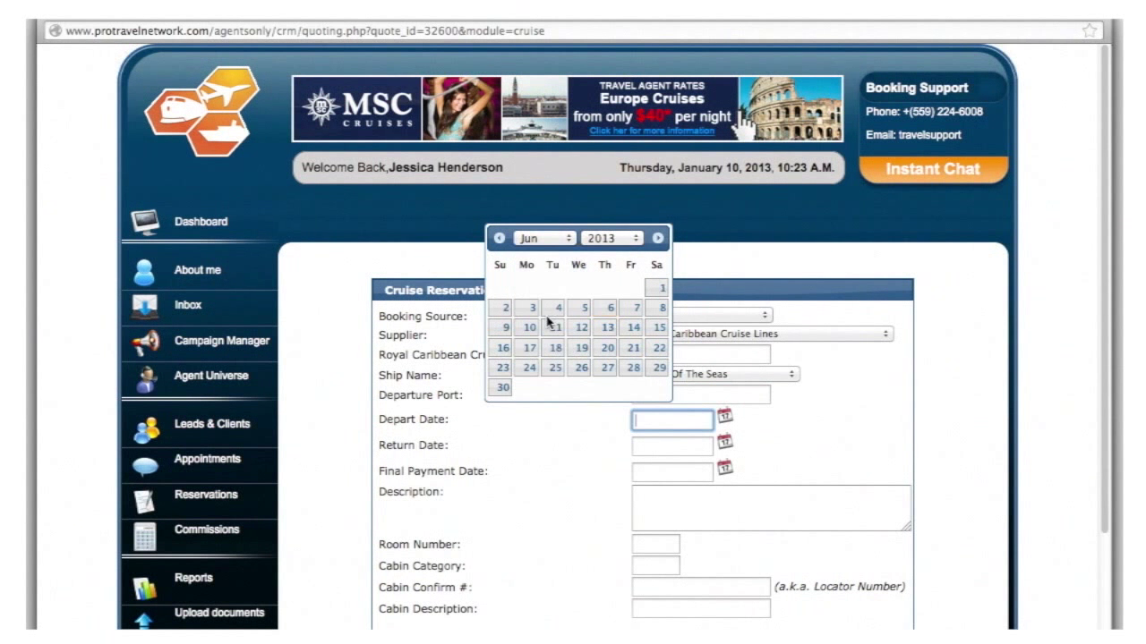
click(657, 287)
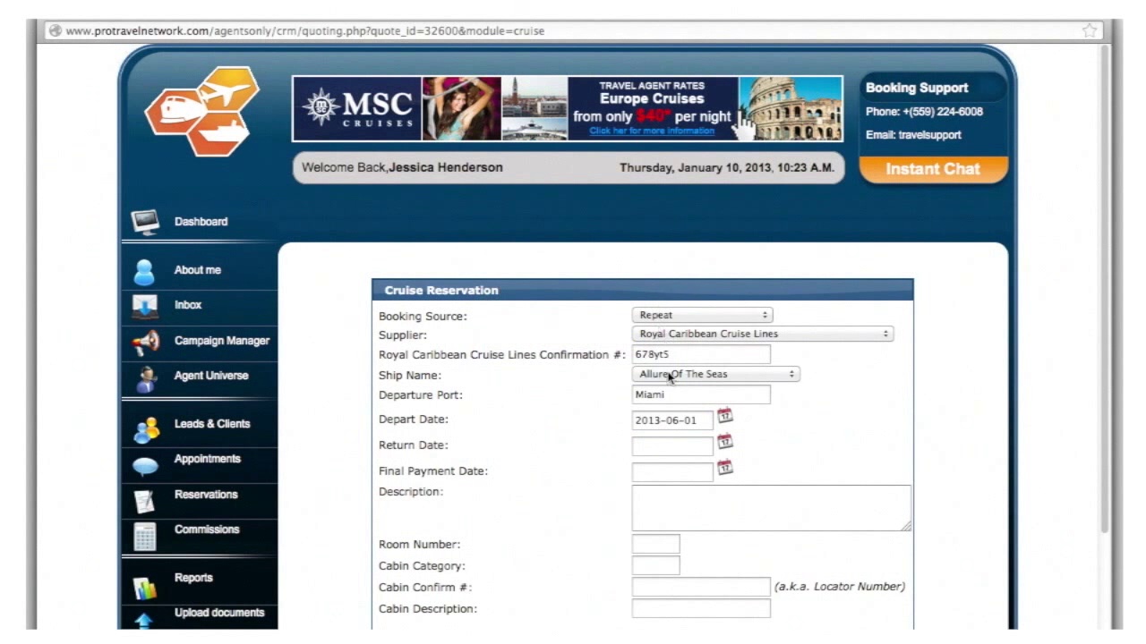
click(721, 442)
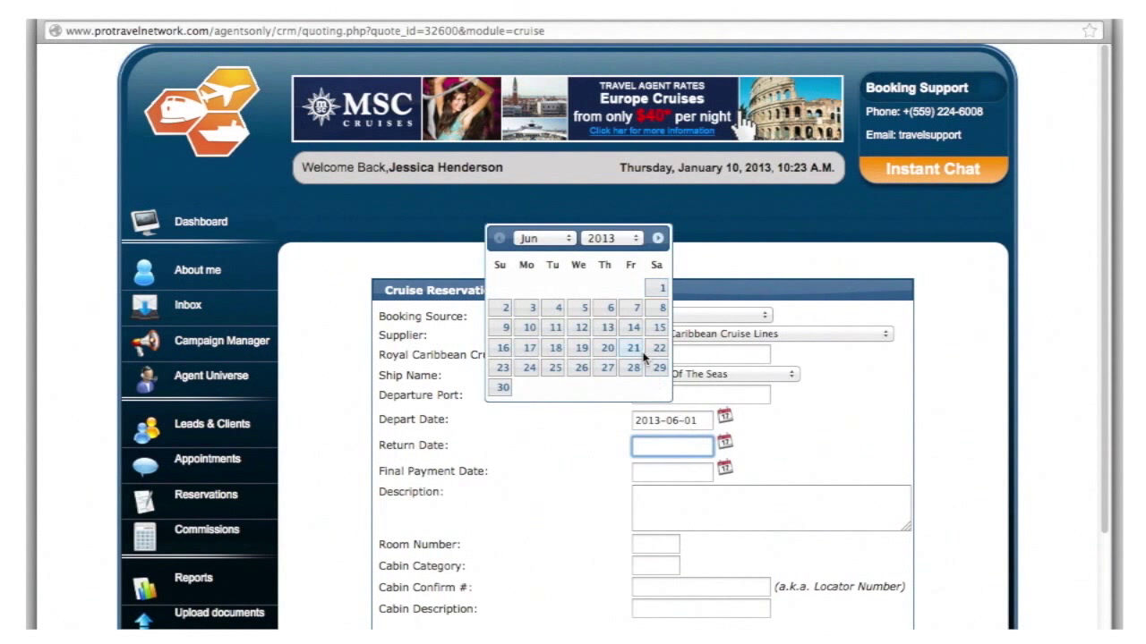
click(657, 328)
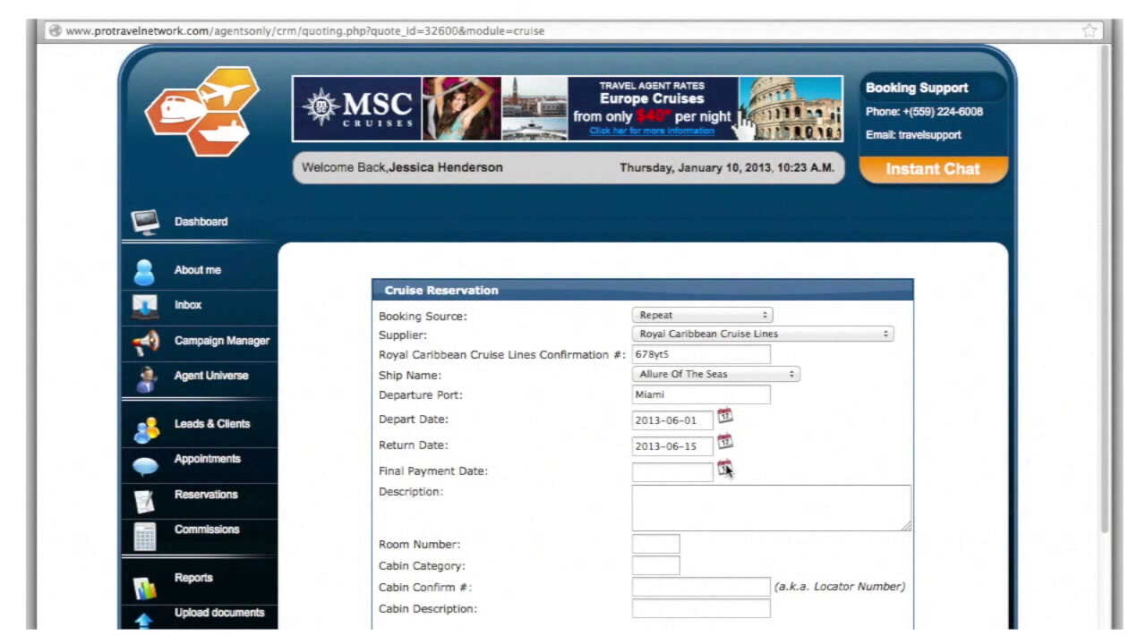
click(725, 469)
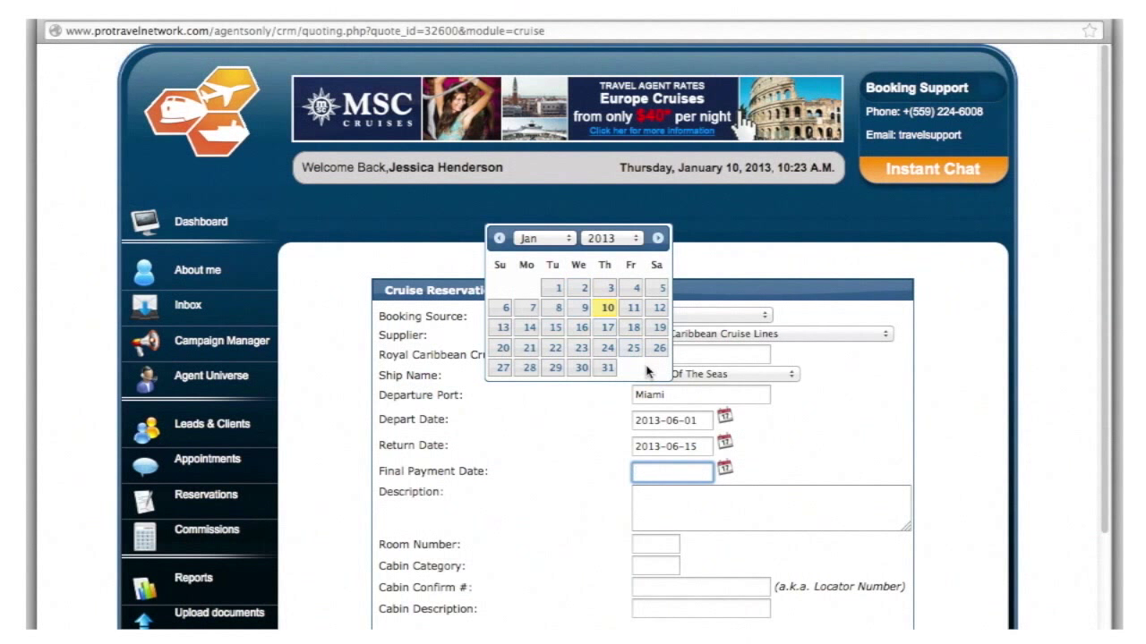
Set final payment to 2013-01-10, description '7 night Caribbean cruise with transfers', room tba, cabin inside
click(608, 308)
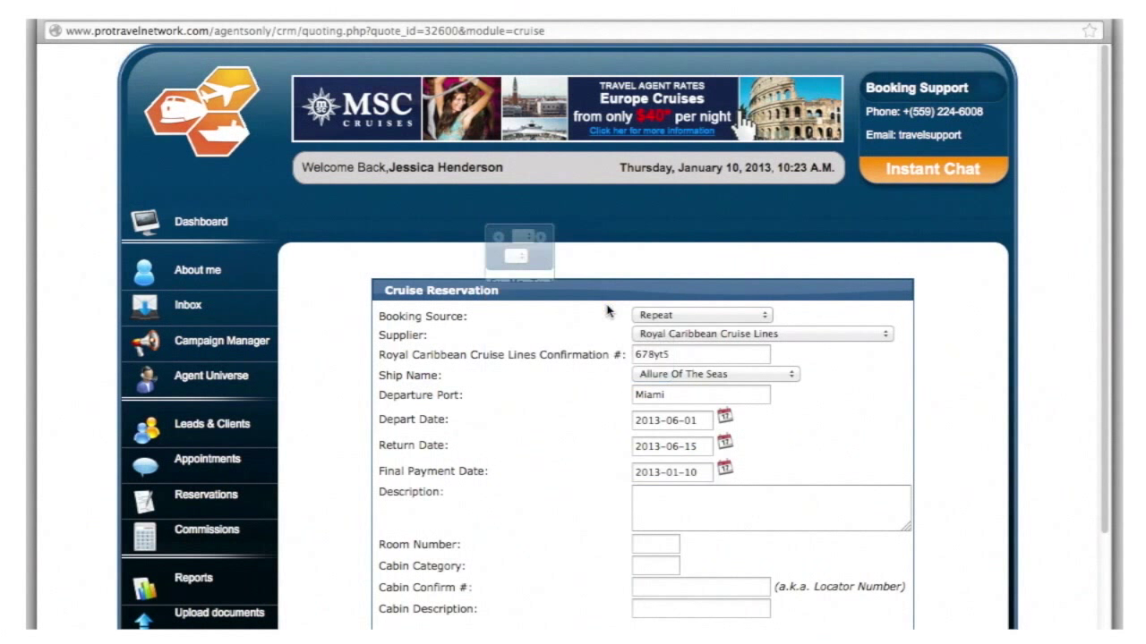
click(721, 504)
text(7 night Caribbean cruise with transfers)
click(658, 550)
text(tba)
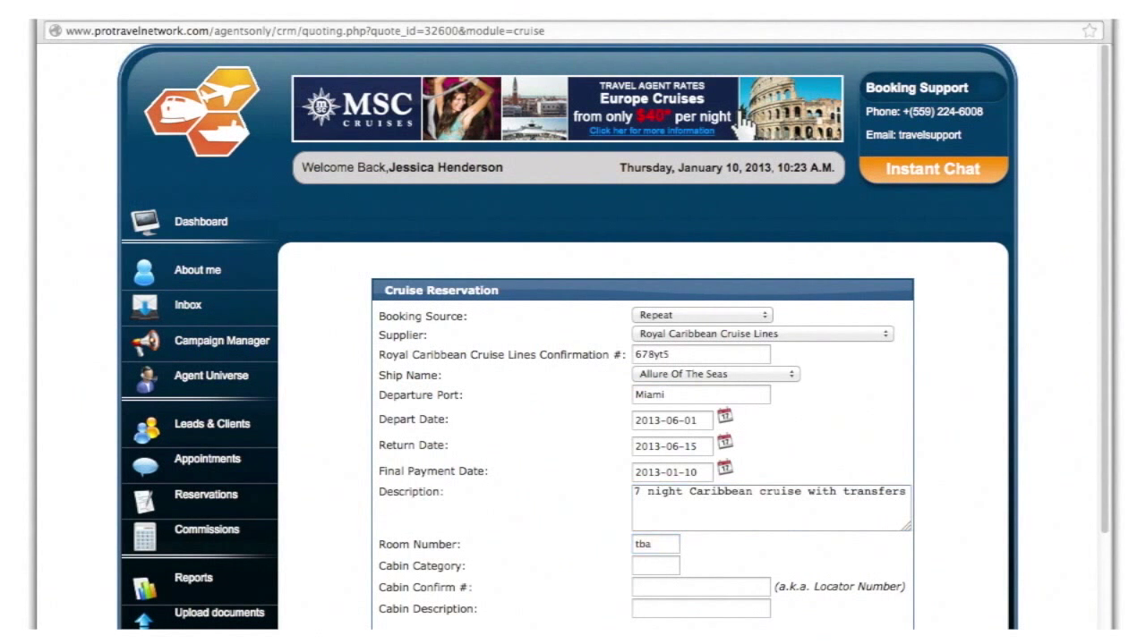
click(644, 566)
text(inside)
click(770, 564)
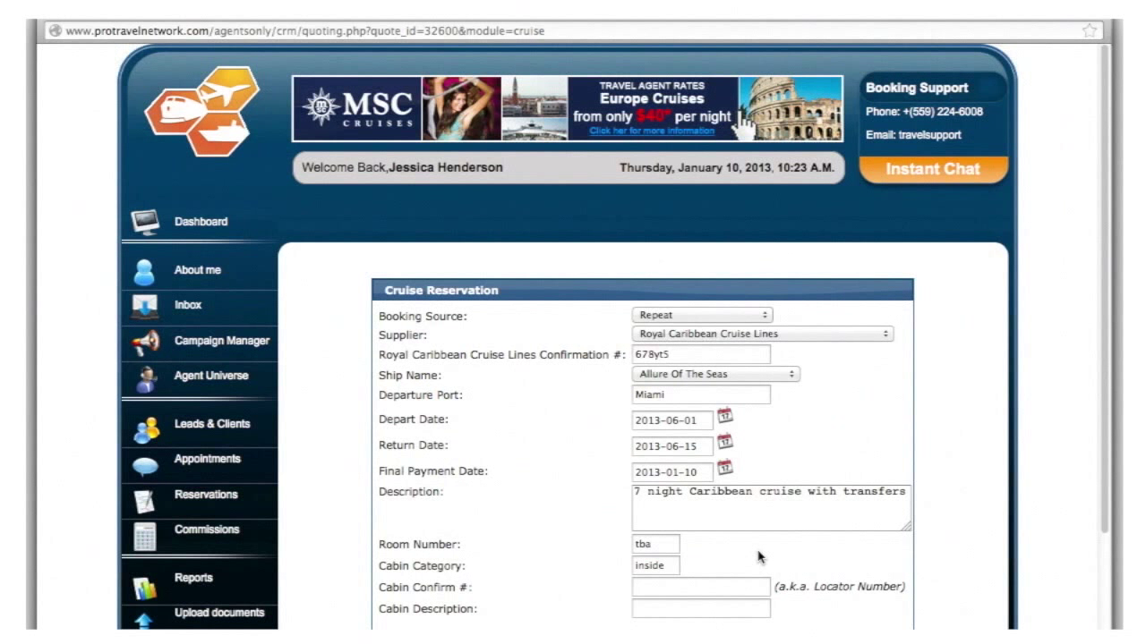
Scroll down to the itinerary area and enter 'inside' as the Cabin Description
scroll(758, 556, down, 4)
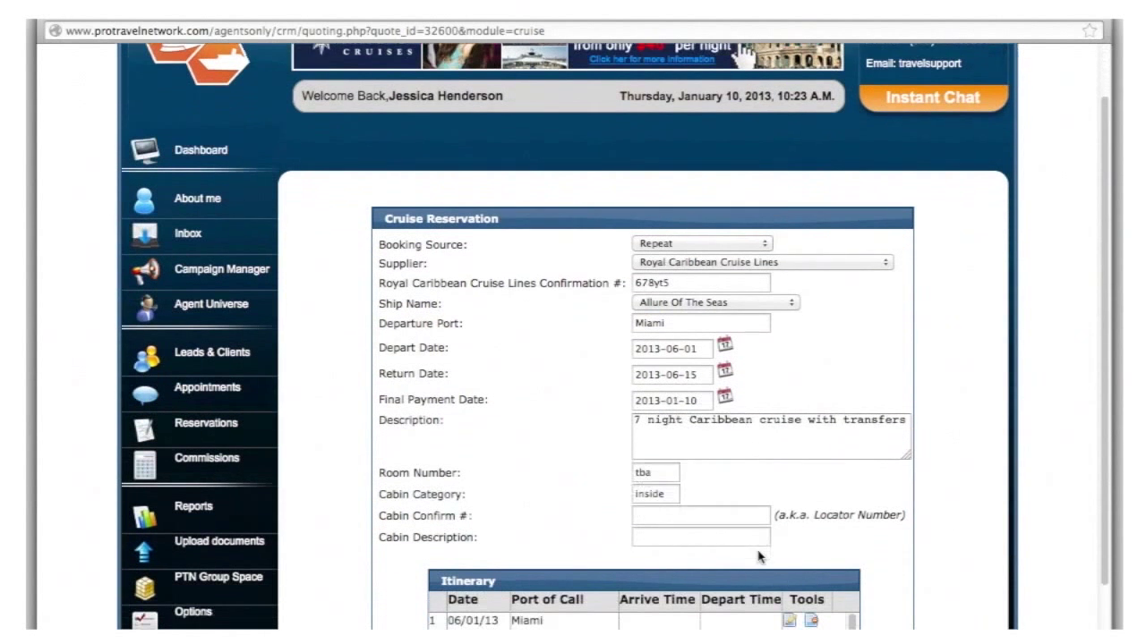
scroll(758, 556, down, 1)
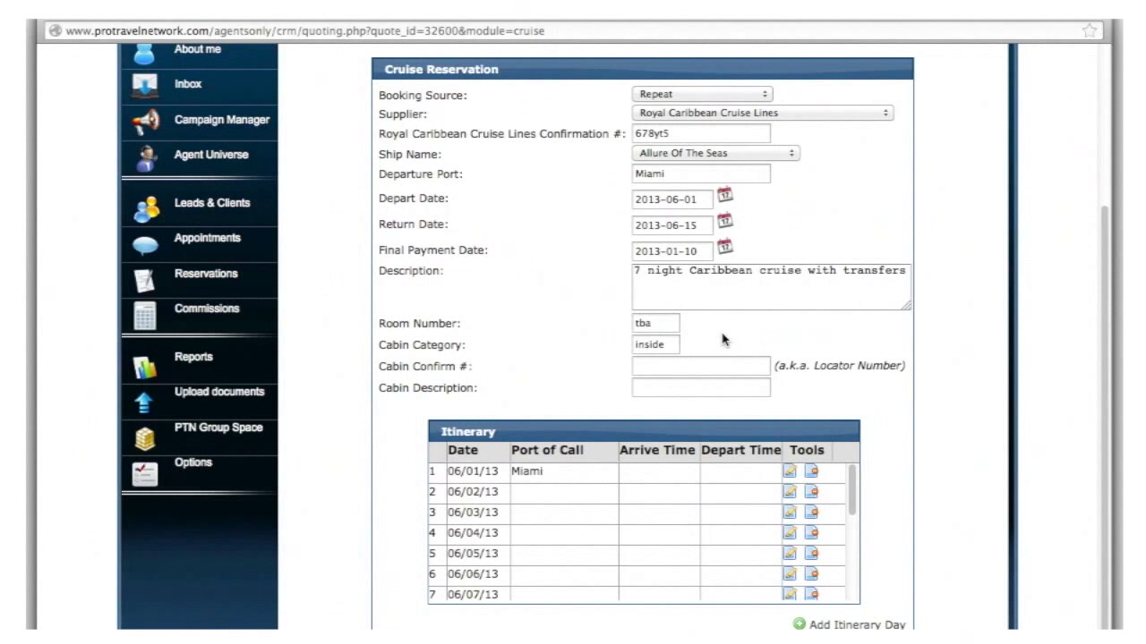
click(674, 394)
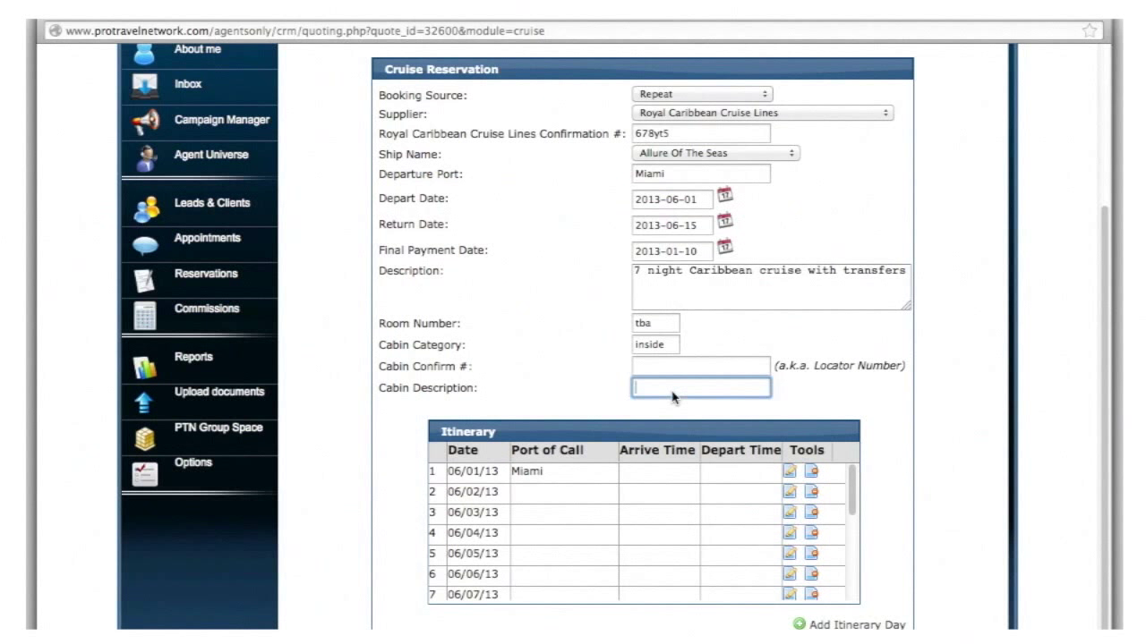
text(inside)
Edit the Miami itinerary day and set its arrival time to 9:00 am
click(791, 473)
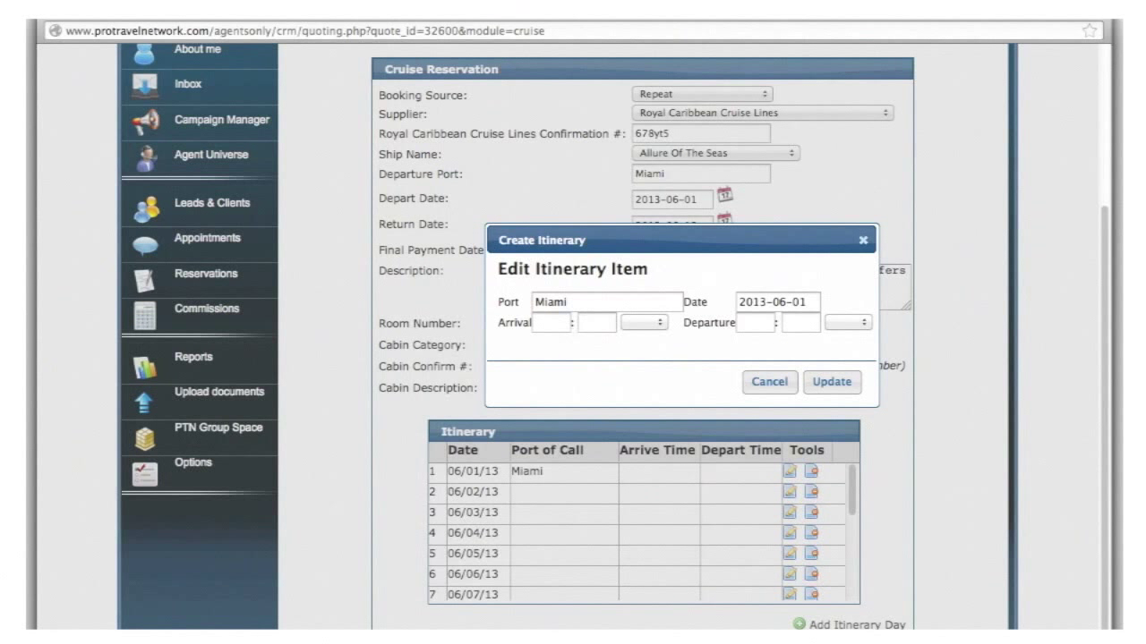
text(9)
key(Tab)
text(00)
key(Tab)
key(space)
key(Return)
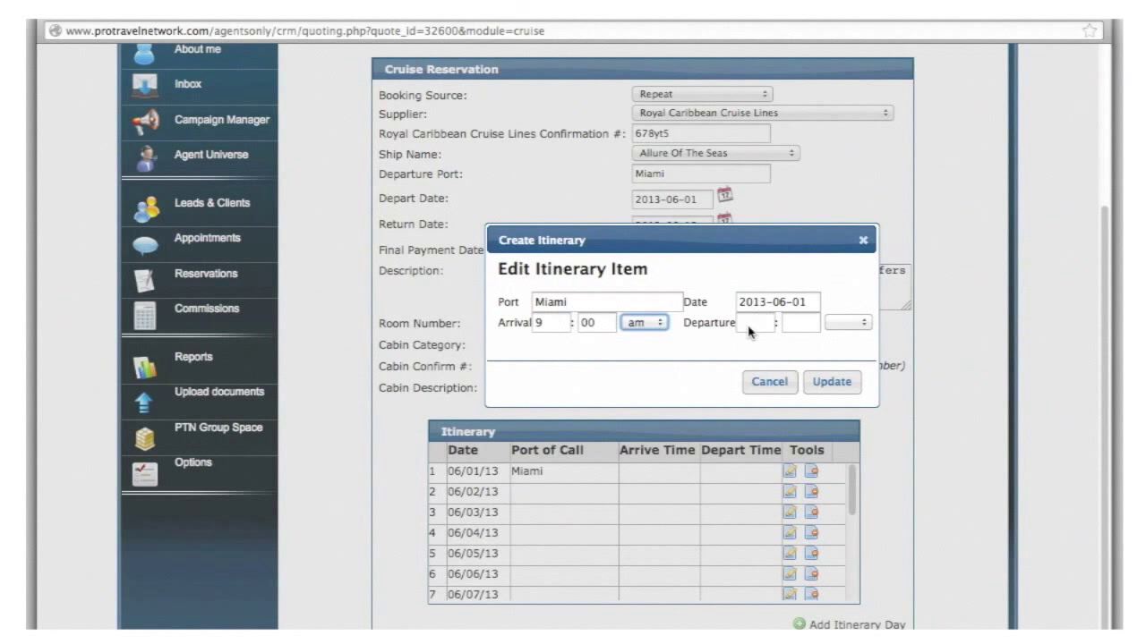
Set the Miami day's departure time to 9:00 pm and save the row
click(748, 326)
text(9)
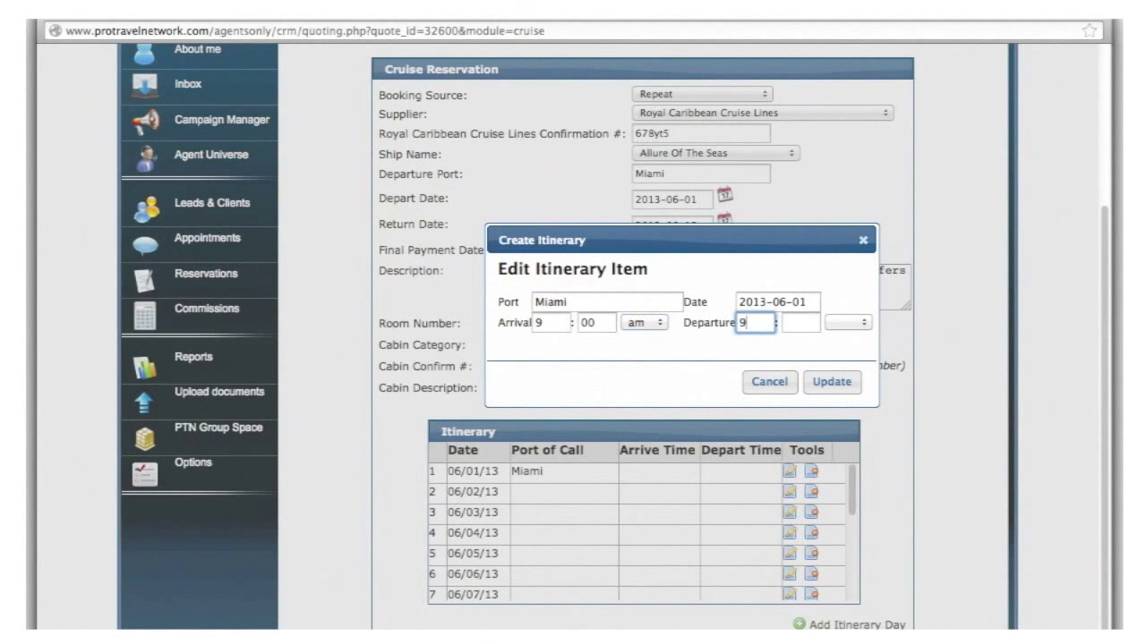
key(Tab)
text(00)
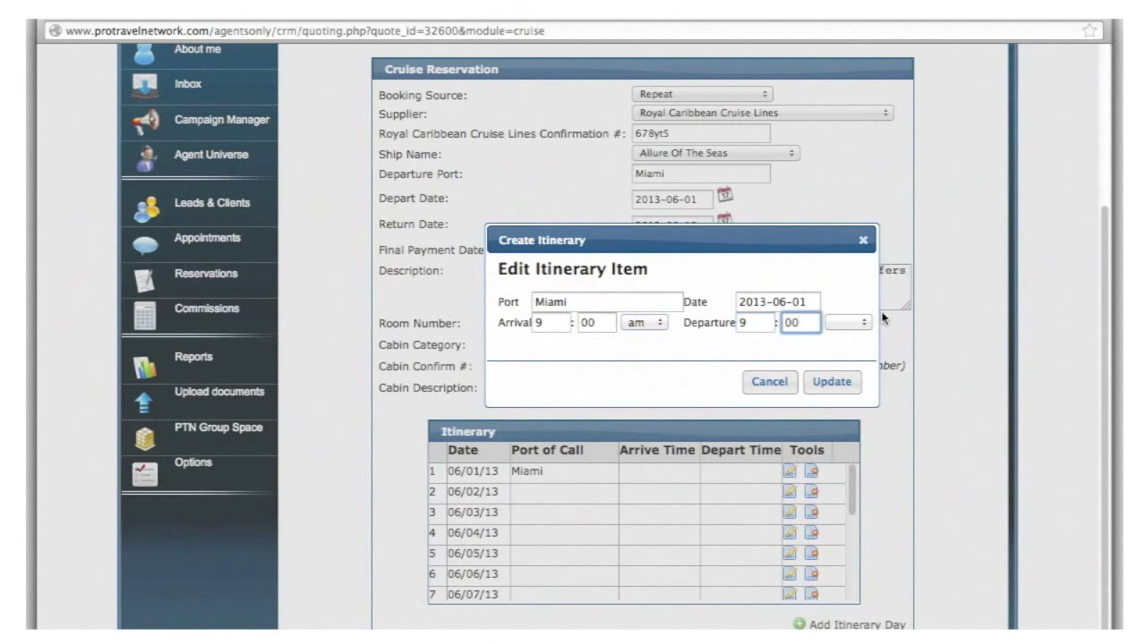
click(858, 321)
click(857, 365)
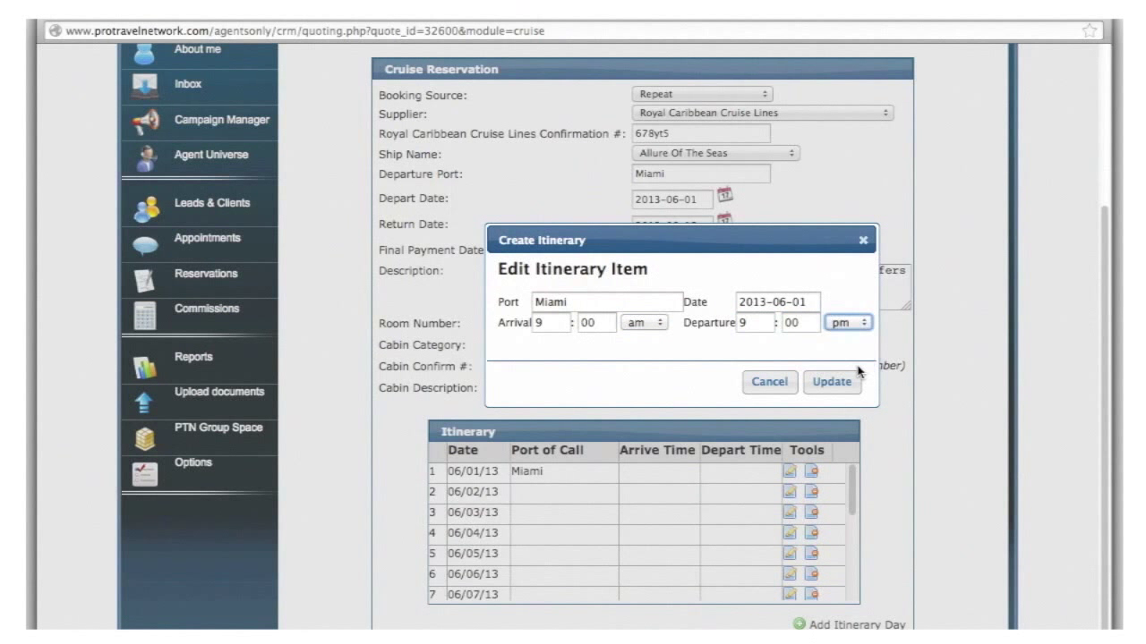
click(841, 380)
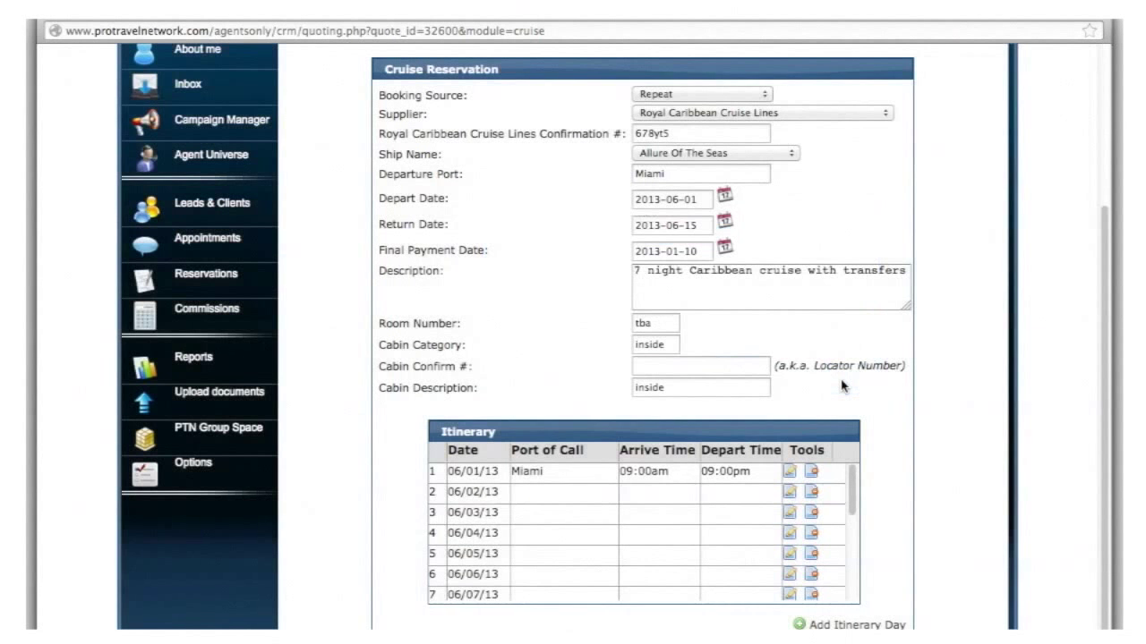
Enter the cruise base fare 1000, tax 67.8 and NCF 239
scroll(931, 505, down, 3)
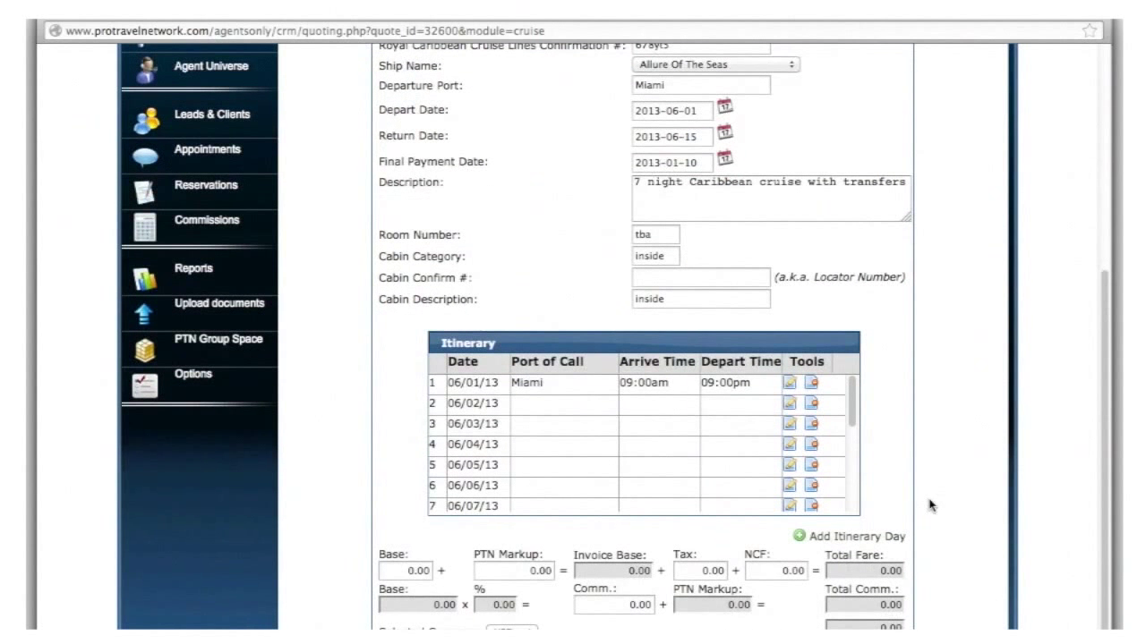
click(420, 571)
key(BackSpace)
key(BackSpace)
key(BackSpace)
key(BackSpace)
text(1000)
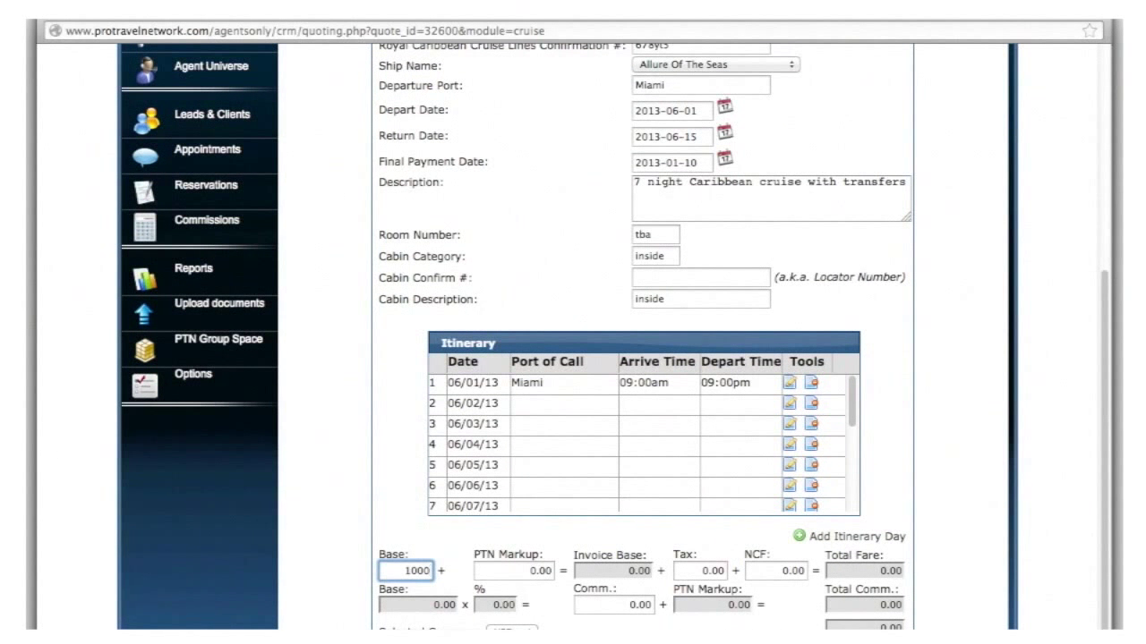
click(709, 573)
double_click(709, 573)
text(67.8)
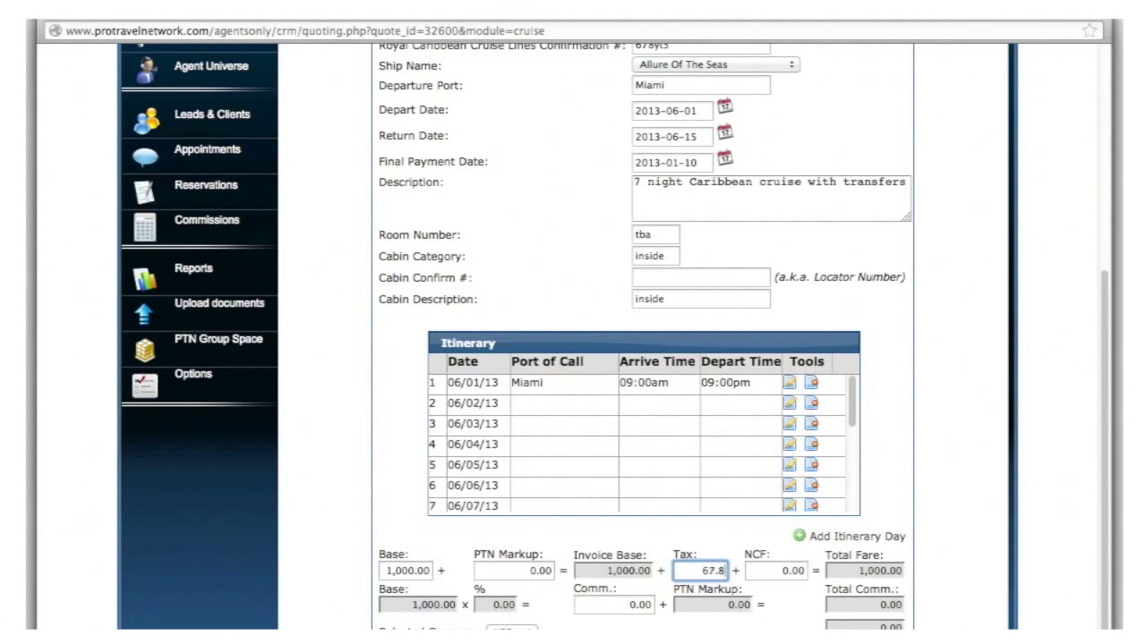
click(765, 547)
click(788, 573)
double_click(788, 573)
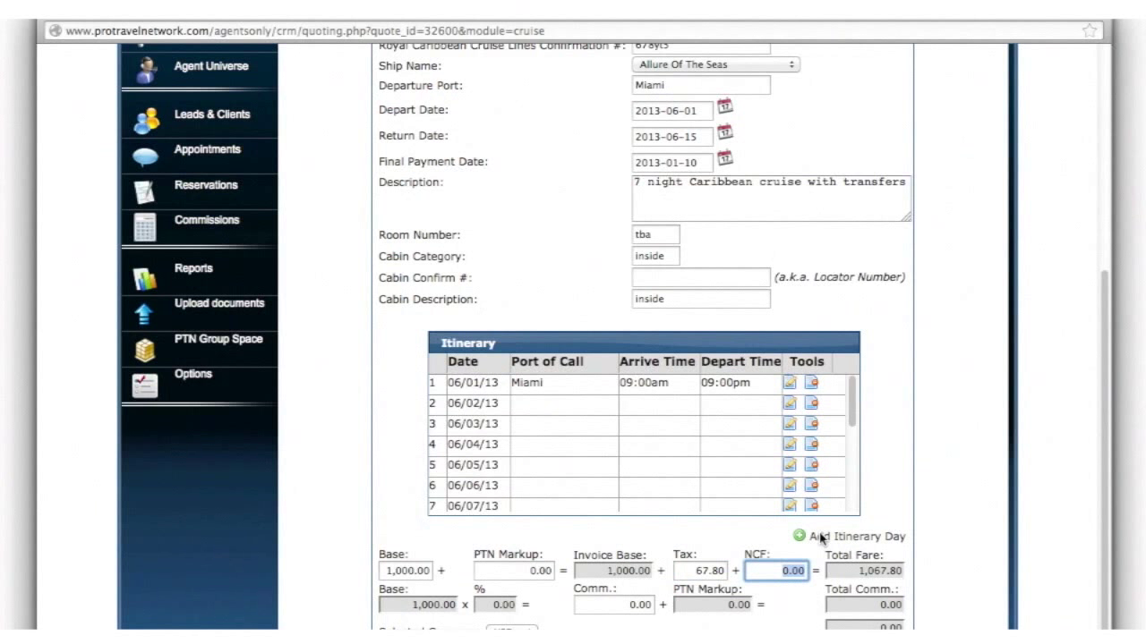
text(239)
click(952, 526)
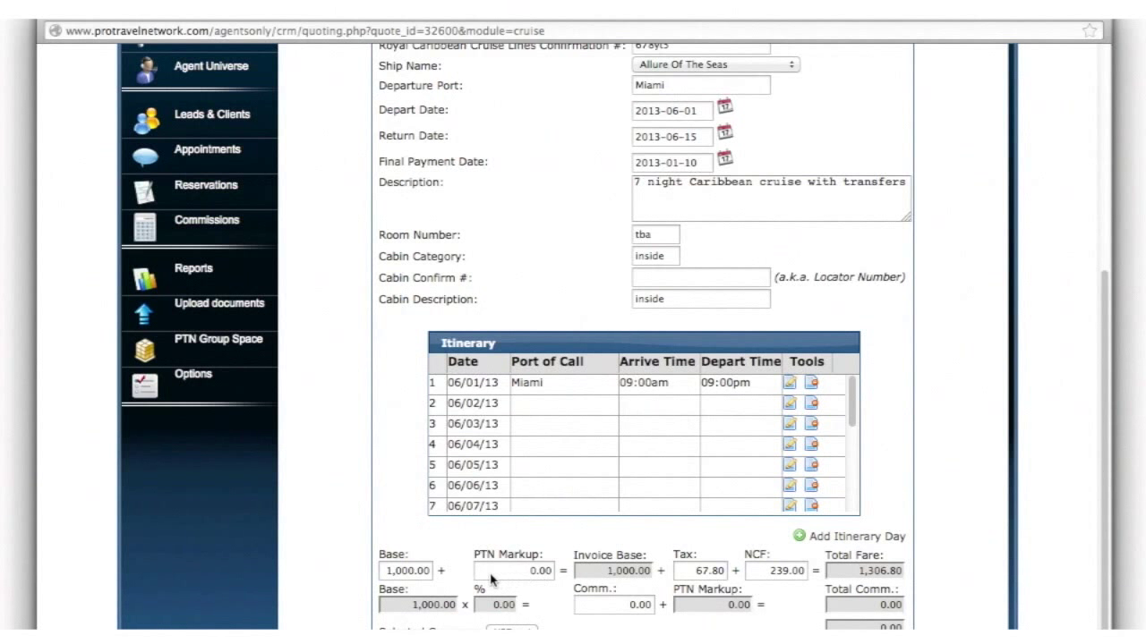
Reset the PTN markup to 0 after trying 200, and enter a 150 commission
double_click(541, 576)
text(200)
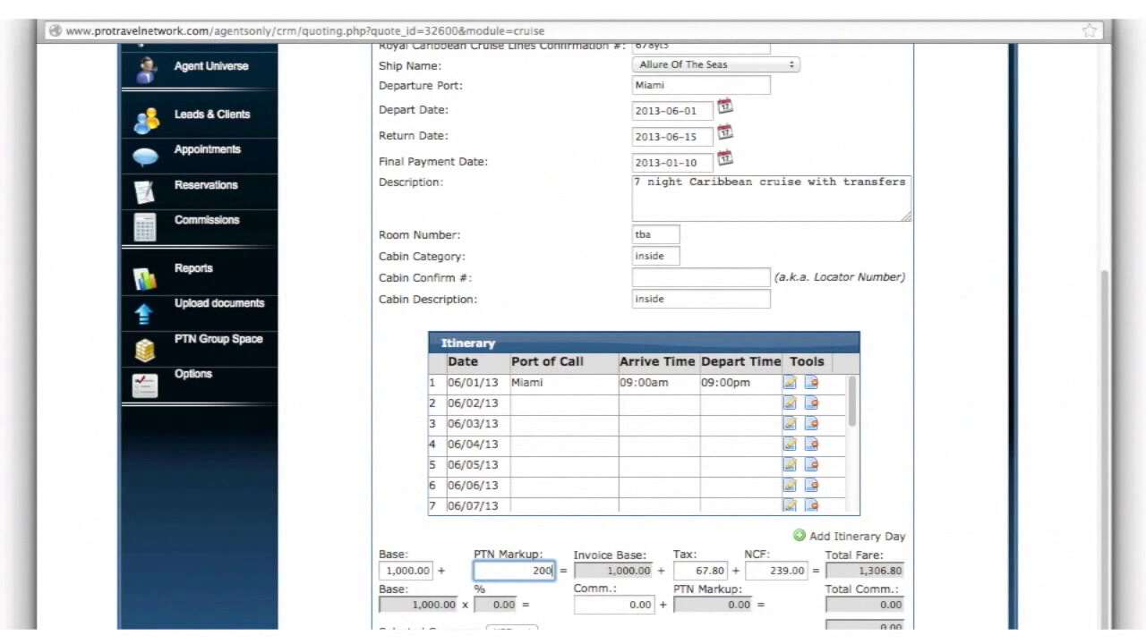
key(Tab)
click(480, 488)
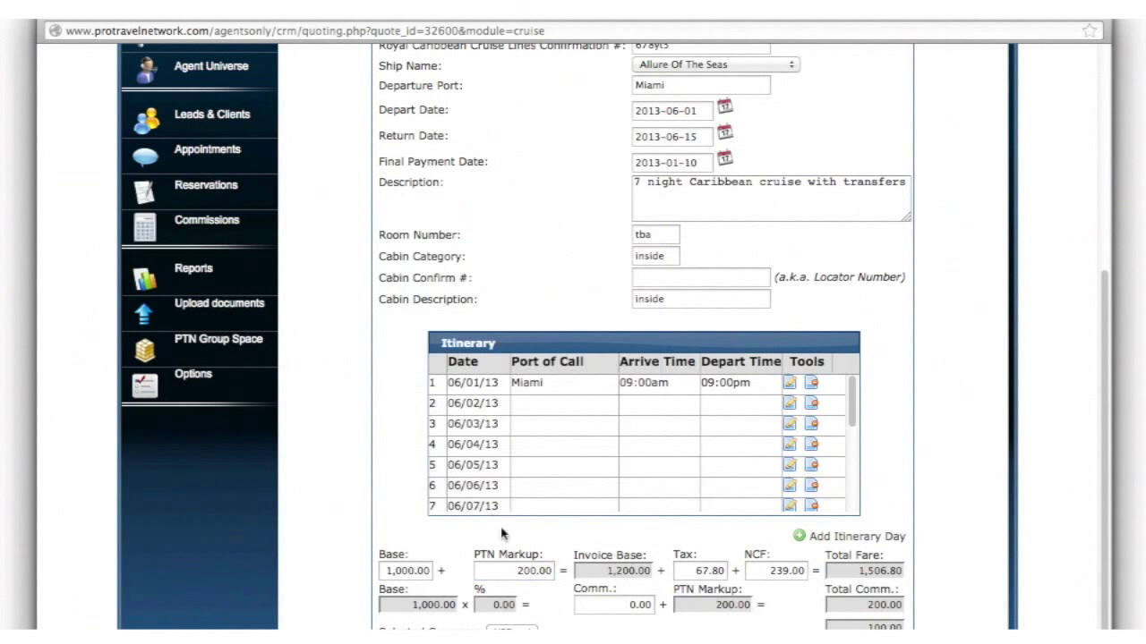
double_click(528, 572)
text(0)
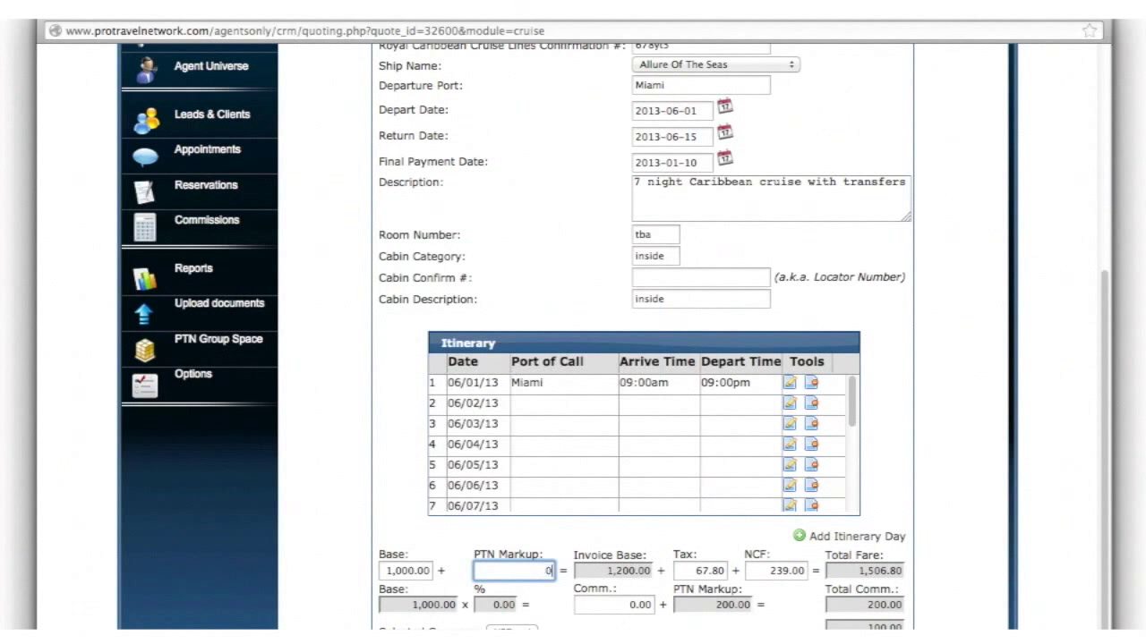
click(947, 593)
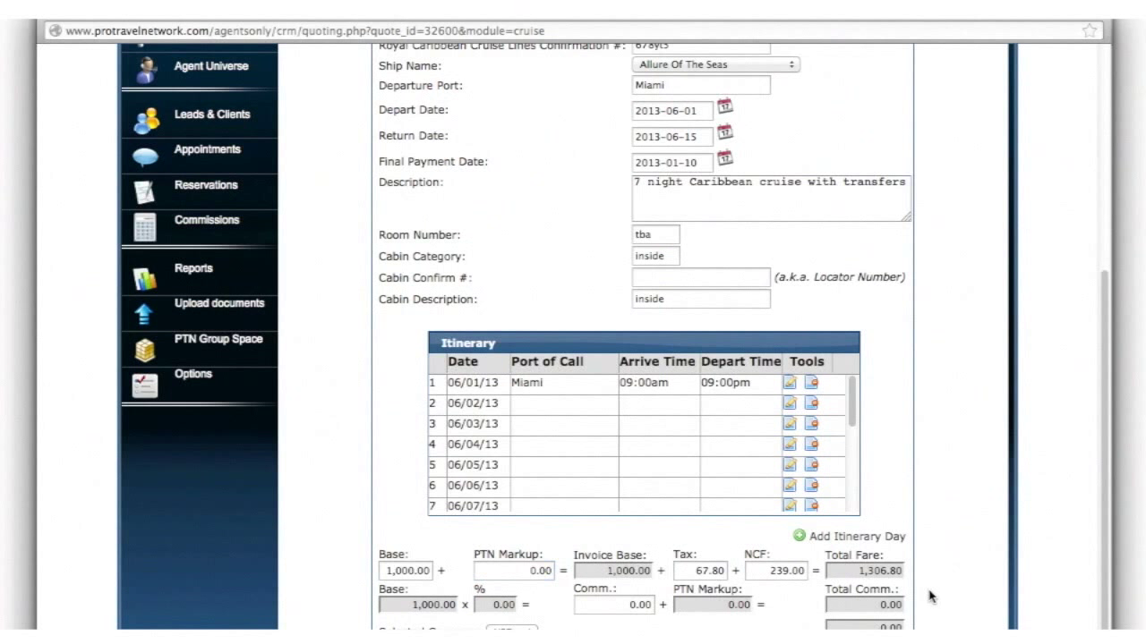
click(631, 609)
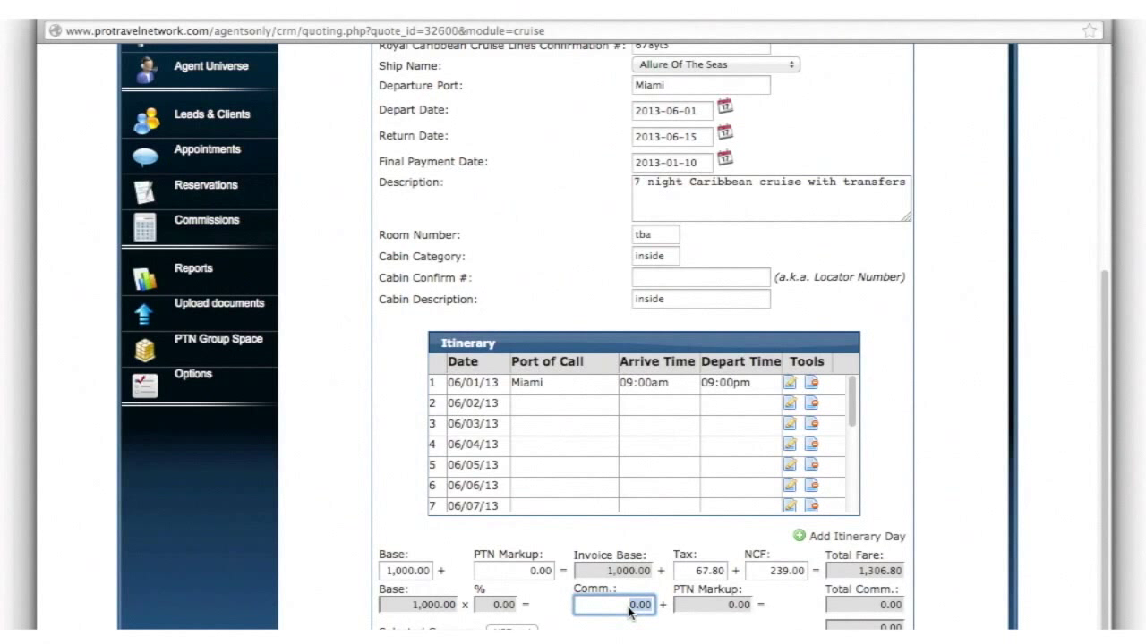
text(150)
Commit the 150 commission, tick the totals confirmation, and choose Save & Invoice Payment
click(946, 626)
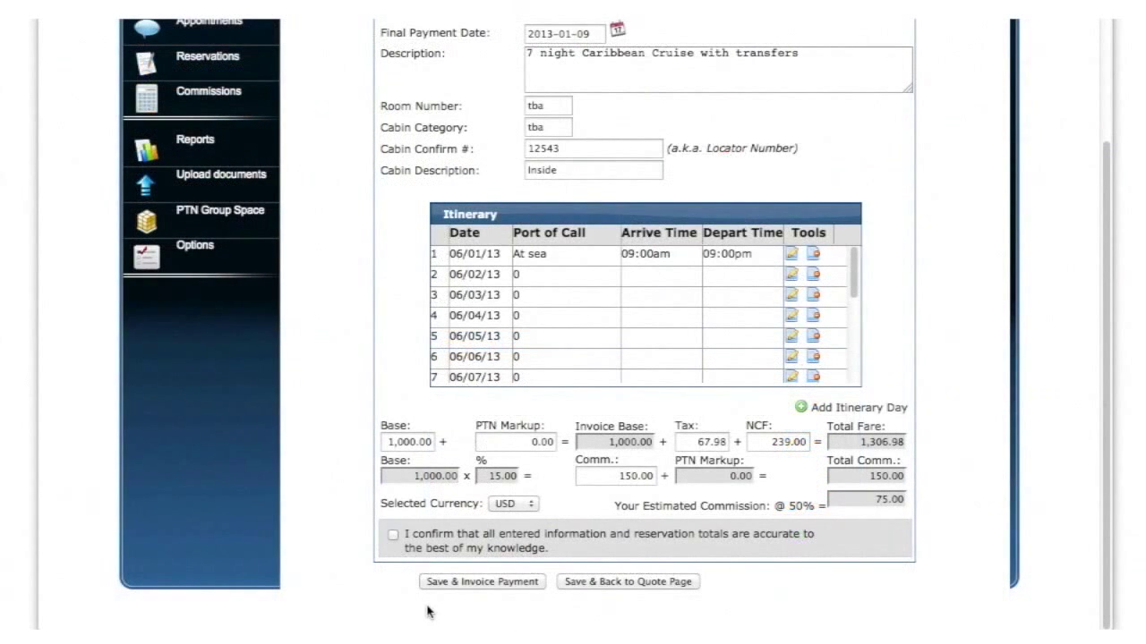
click(392, 535)
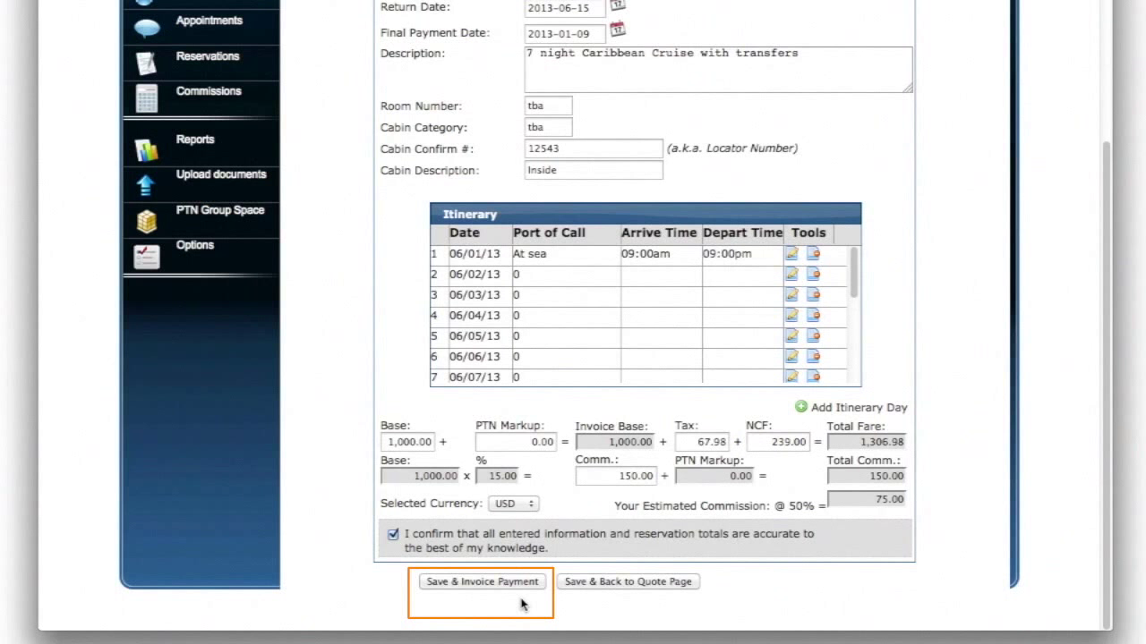
click(512, 583)
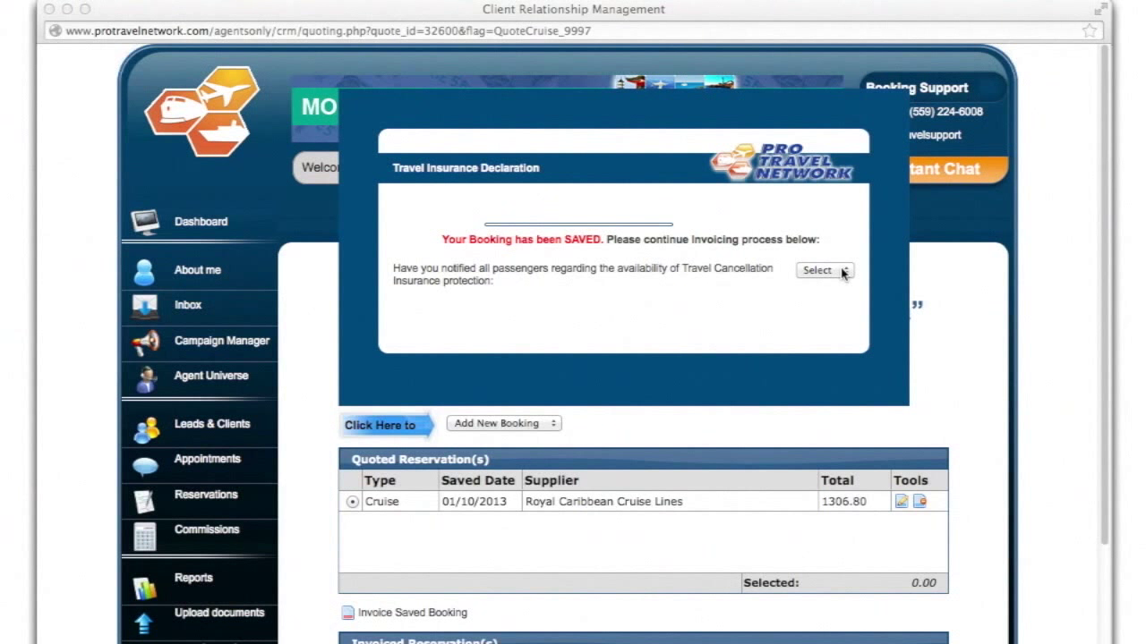
Answer Yes in the Travel Insurance Declaration that all passengers were notified
click(843, 273)
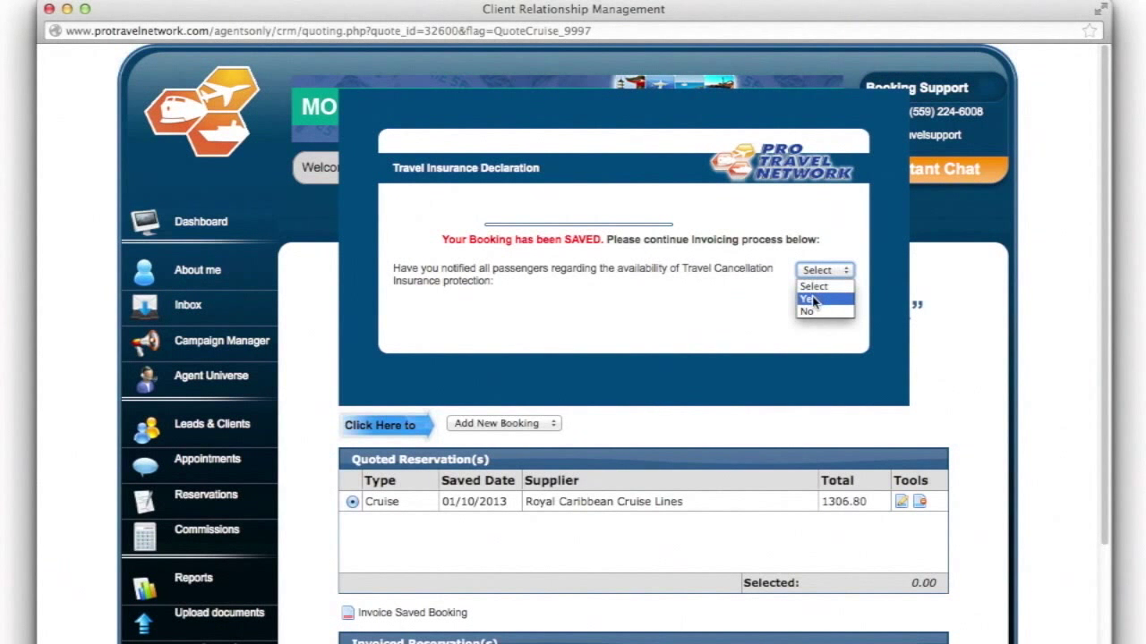
click(825, 300)
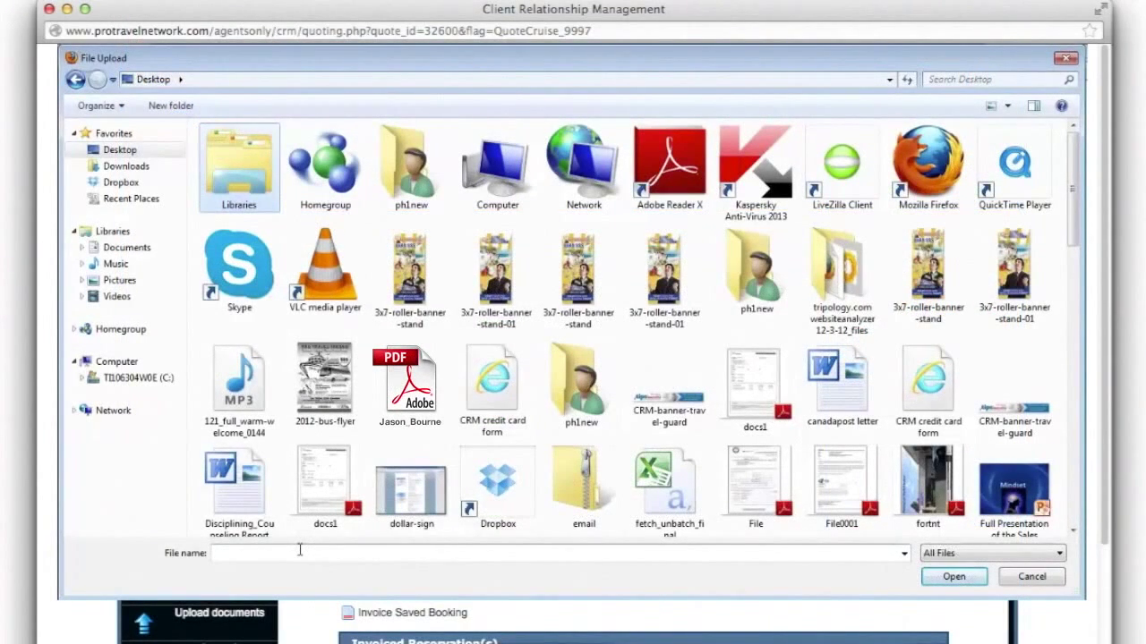
Type the start of the client's waiver file name in the upload dialog
text(Jason's Waive)
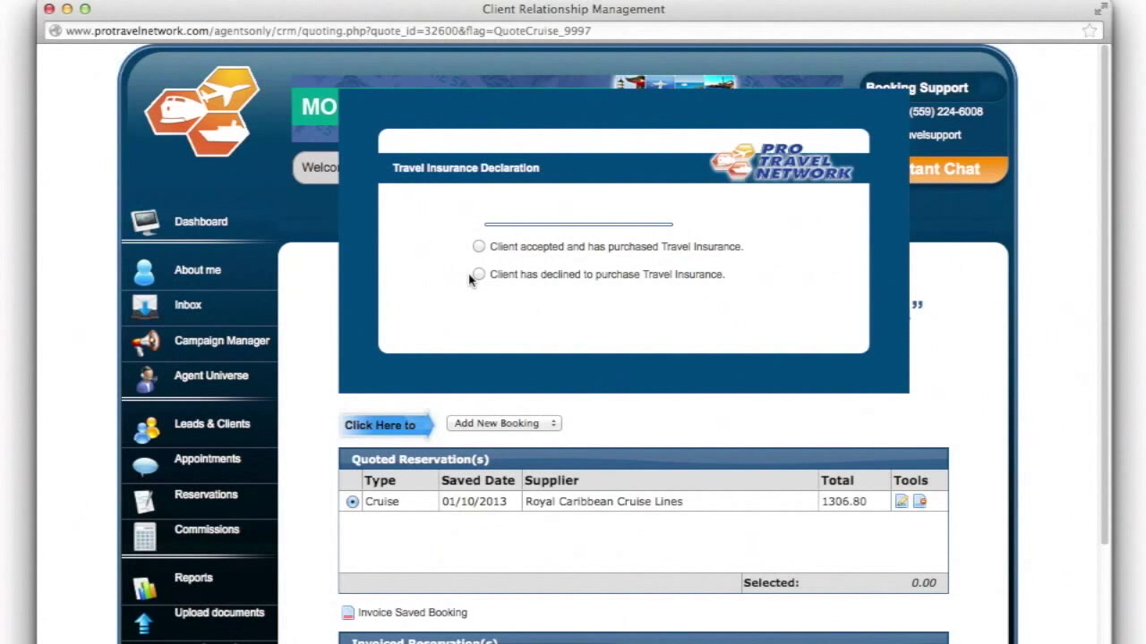
Mark the client as declining travel insurance and attach Insurance Waiver.pdf
click(477, 276)
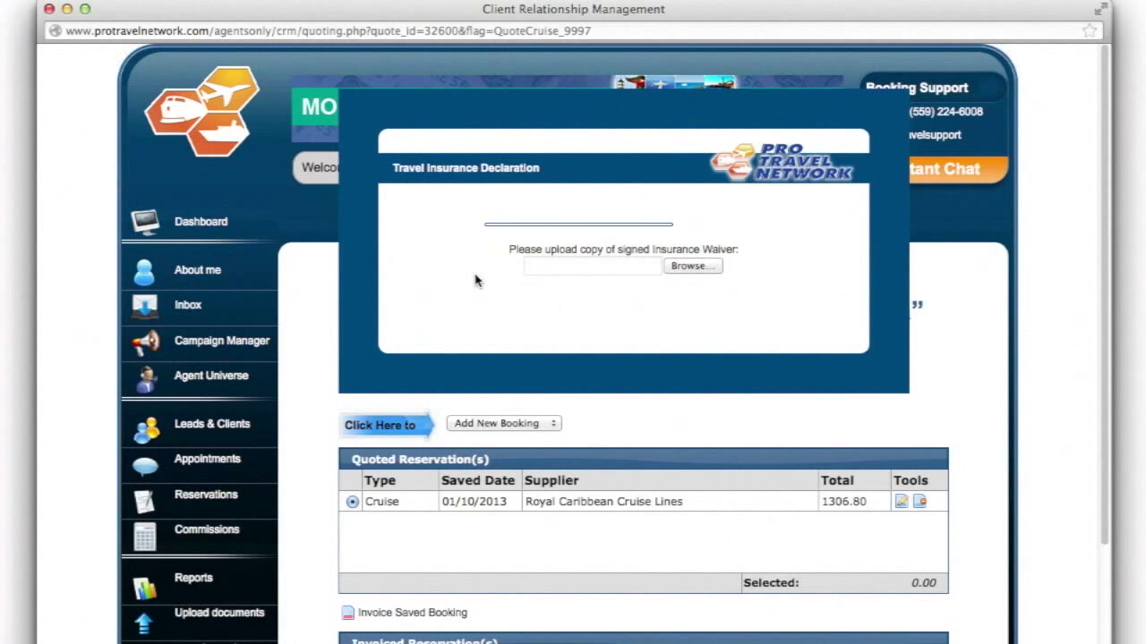
click(694, 266)
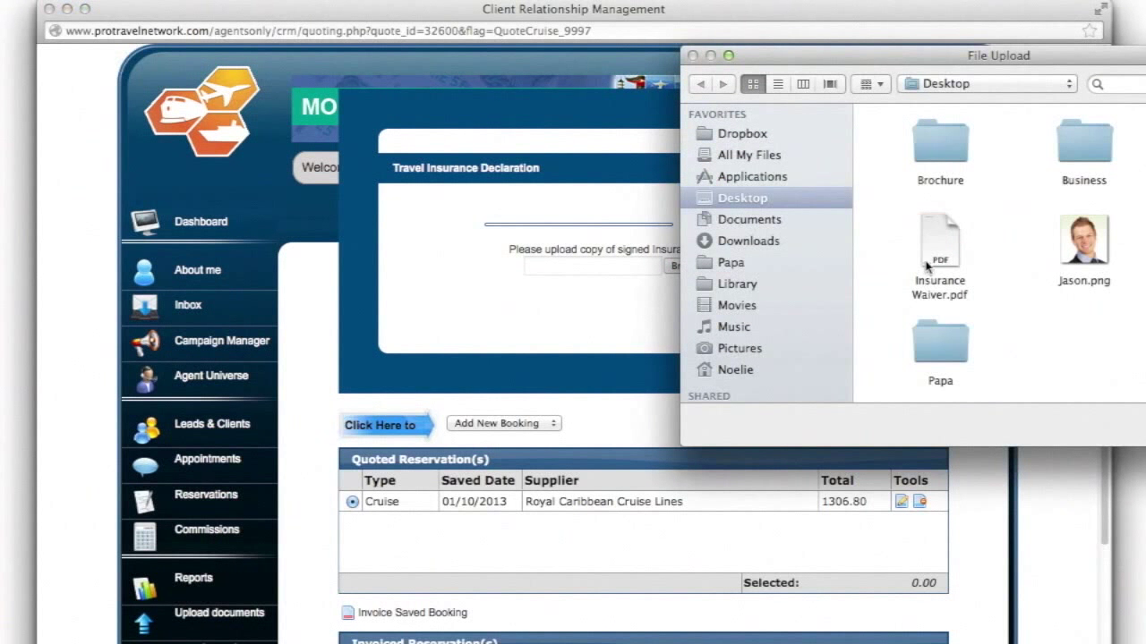
click(936, 259)
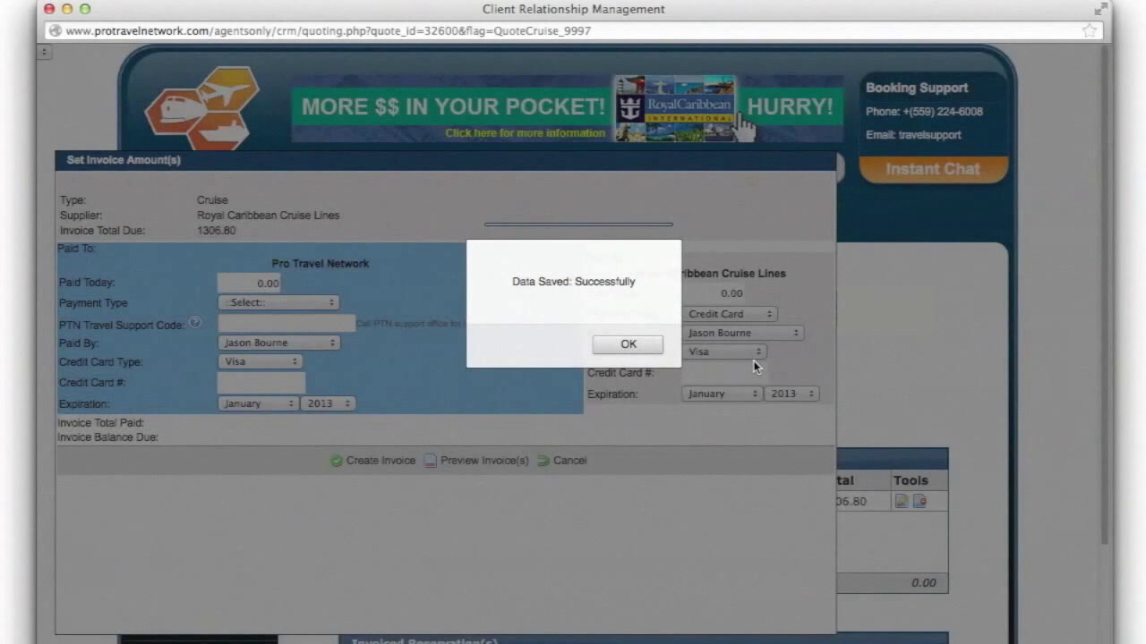
Record 1000 paid today to Royal Caribbean and enter the credit card number
click(629, 344)
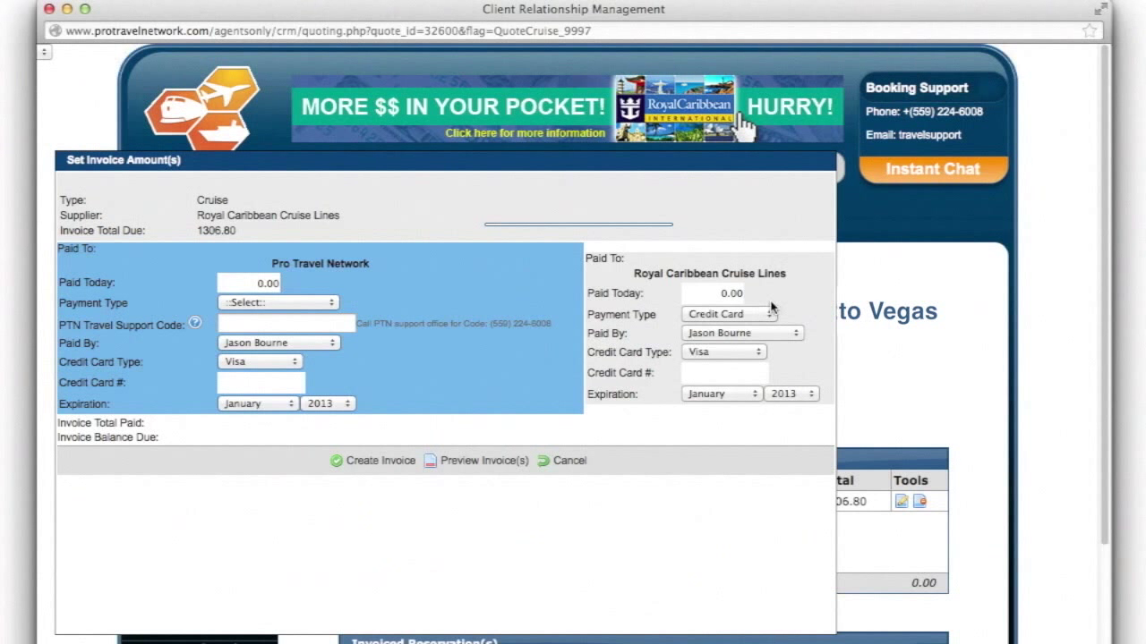
click(715, 300)
text(1000)
click(791, 358)
click(726, 374)
text(4)
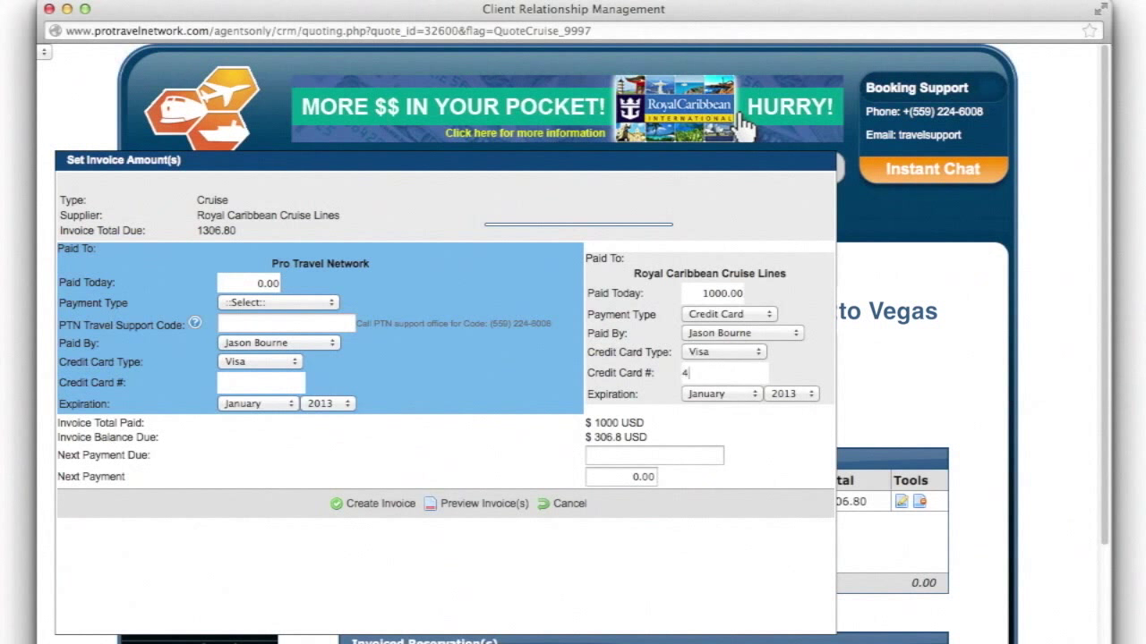
text(45667894567)
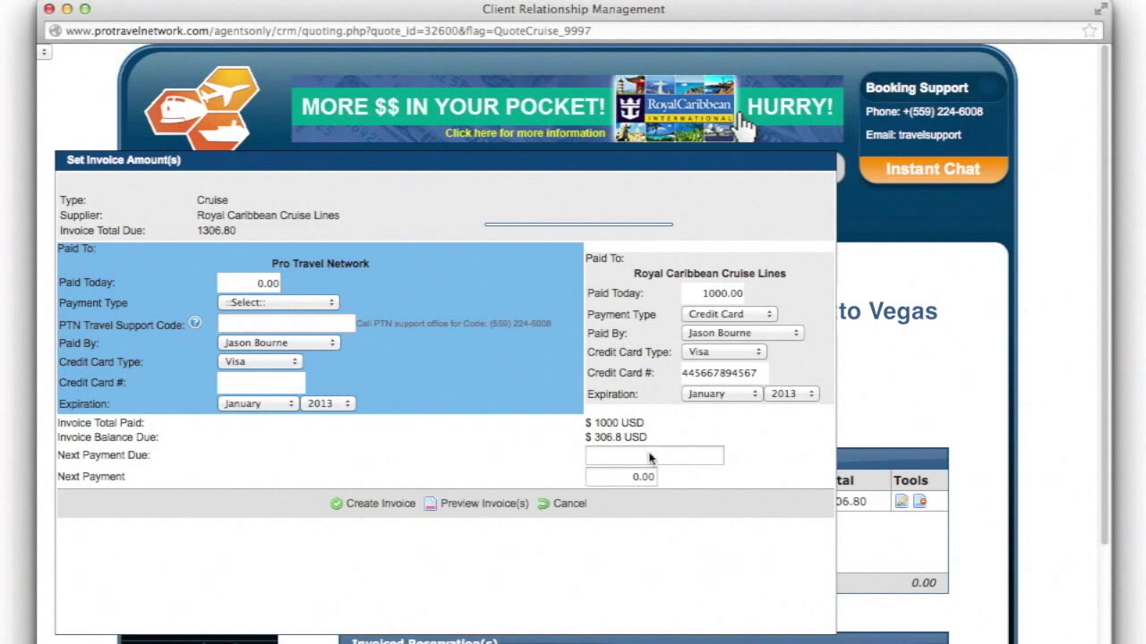
Set a 306.98 next payment due 2013-01-18 and request invoice creation
click(650, 456)
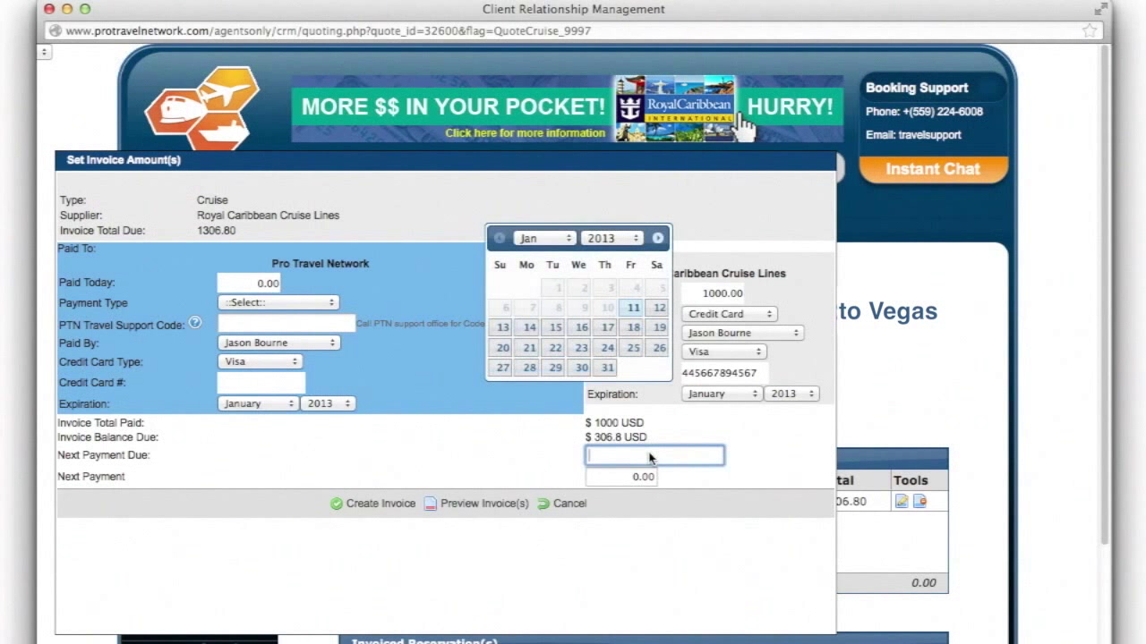
click(633, 328)
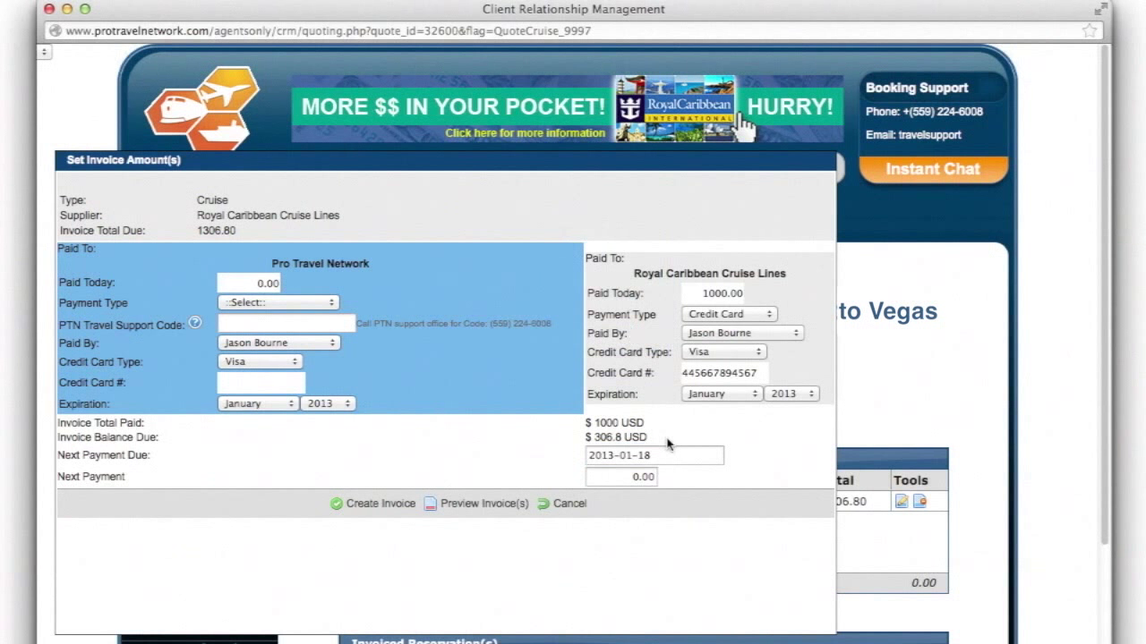
click(633, 479)
double_click(633, 479)
key(BackSpace)
text(306.98)
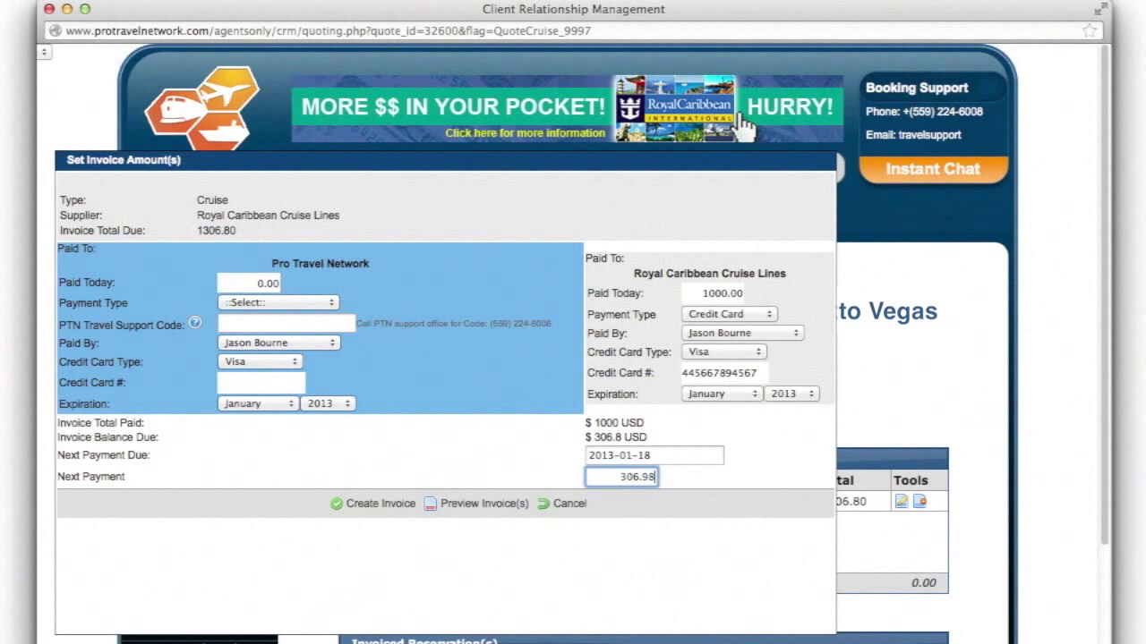
click(380, 504)
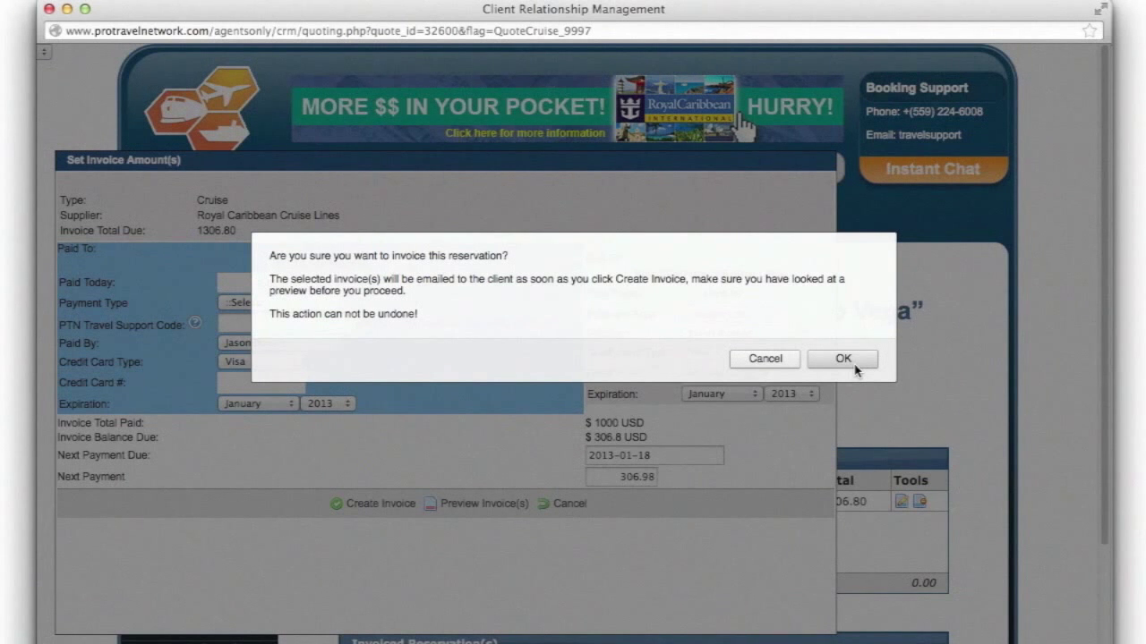
Confirm invoicing the cruise and check invoice 2003440 shows 1,306.80 total, 1,000.00 paid, 306.80 owed
click(843, 359)
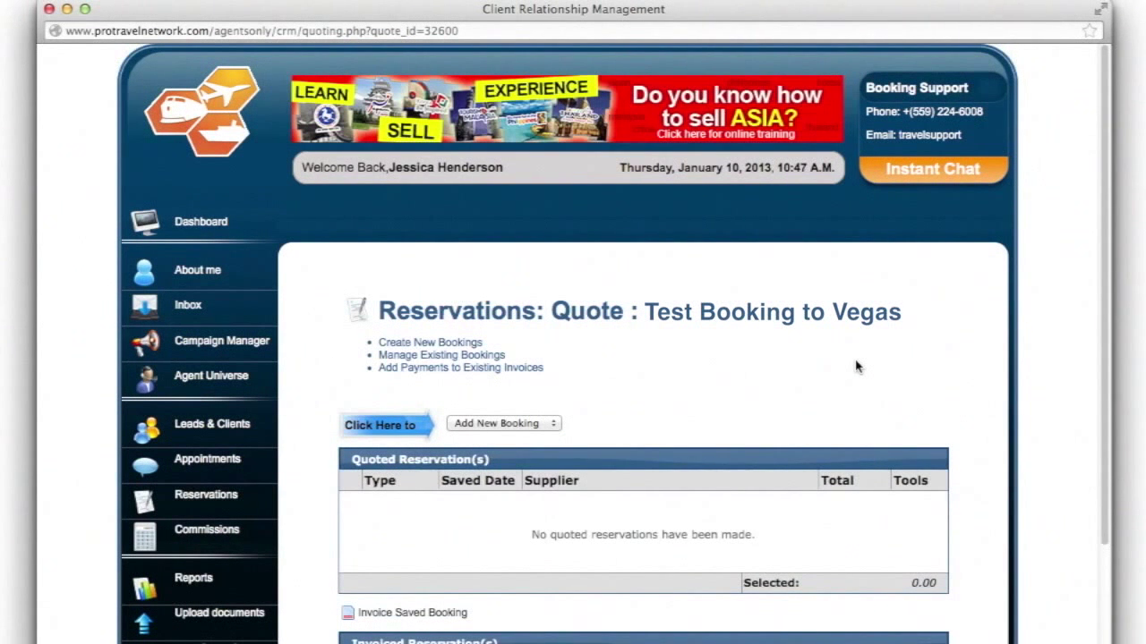
scroll(856, 366, down, 3)
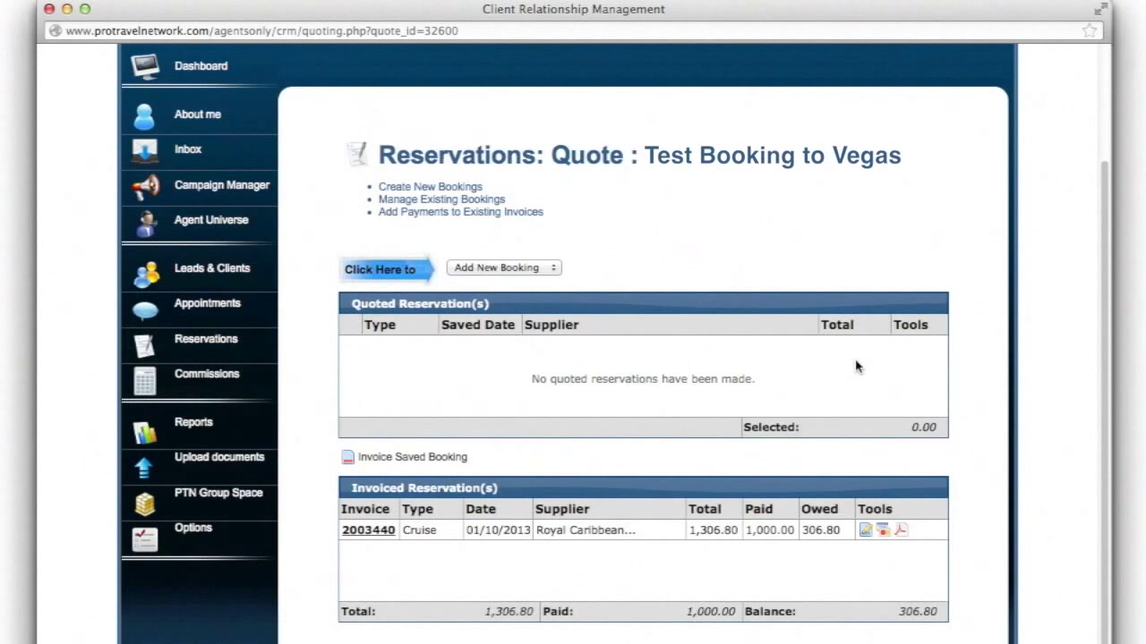
scroll(856, 366, down, 3)
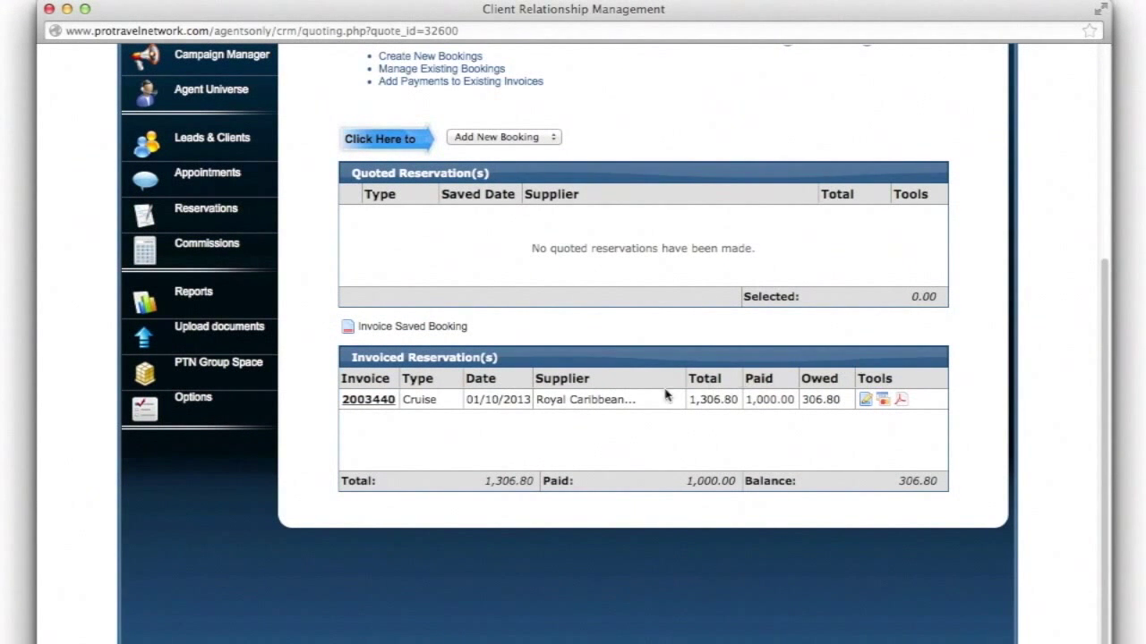
click(368, 400)
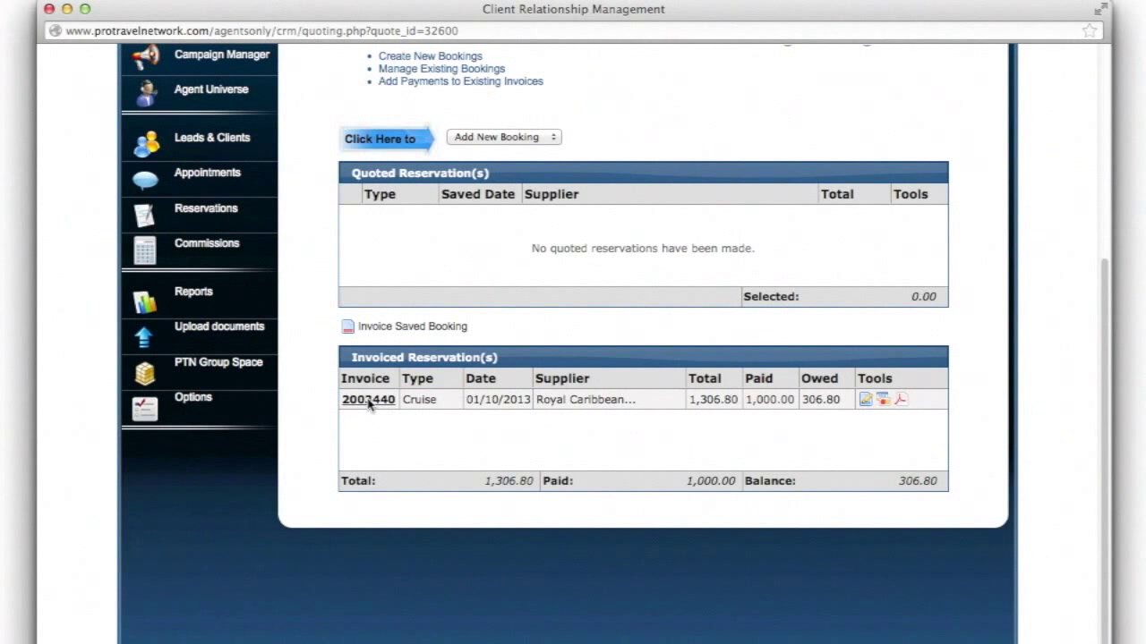
drag(750, 177, 410, 16)
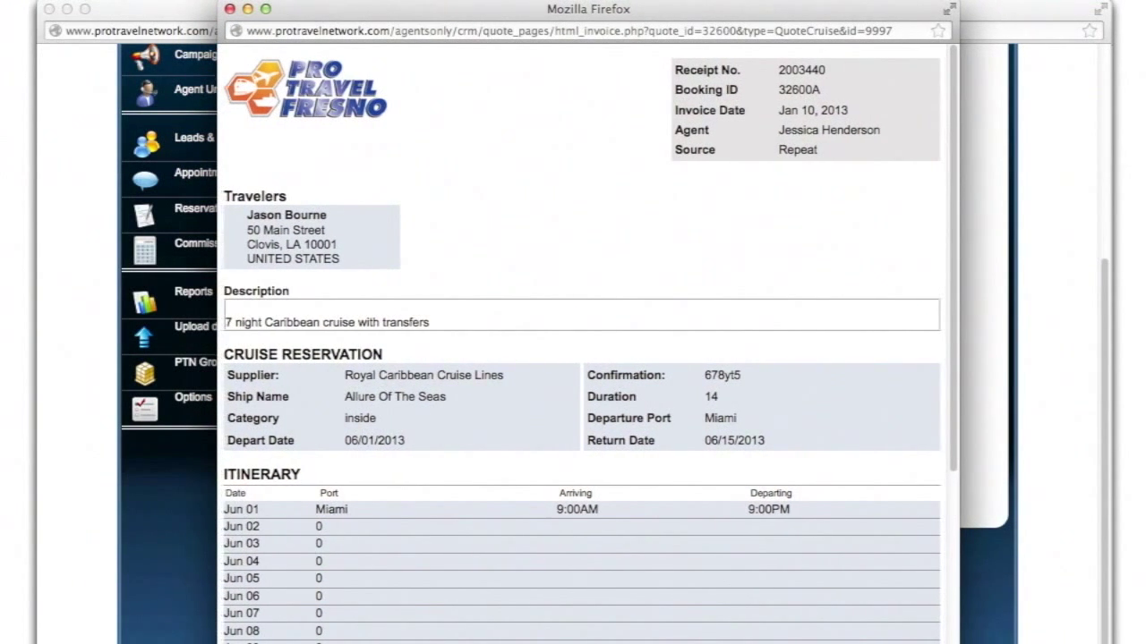
scroll(884, 570, down, 3)
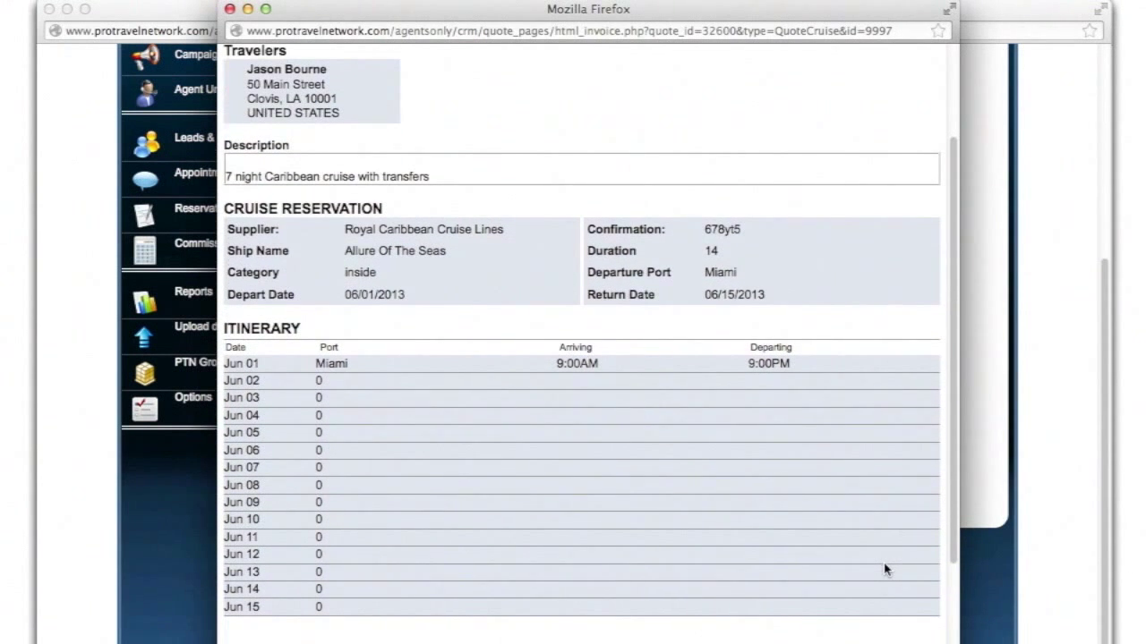
scroll(884, 571, down, 6)
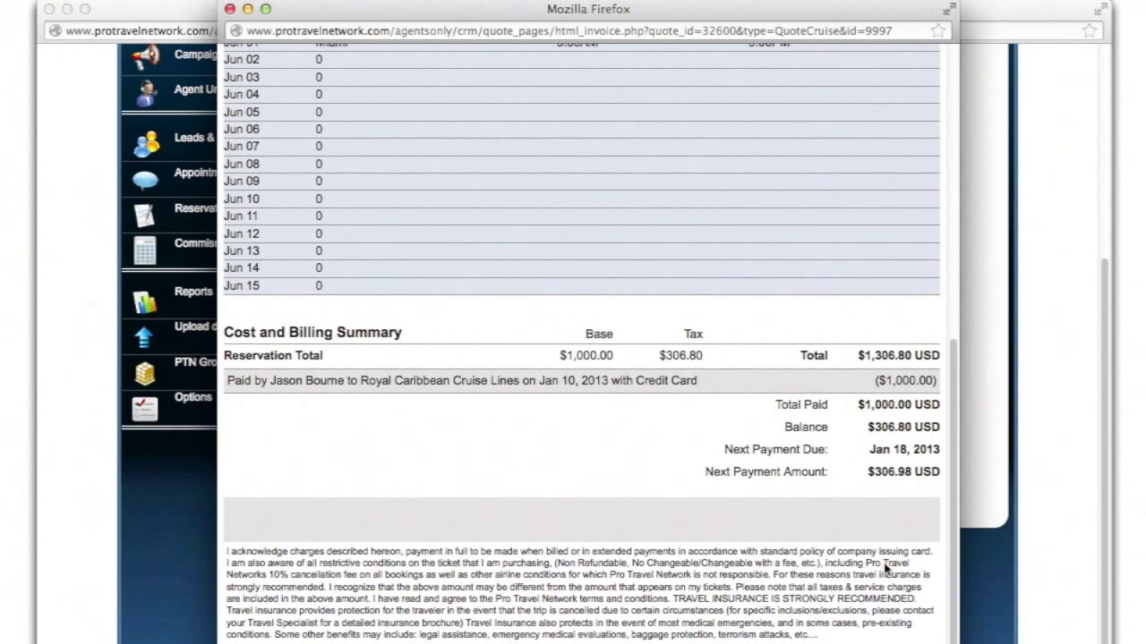
scroll(884, 570, up, 7)
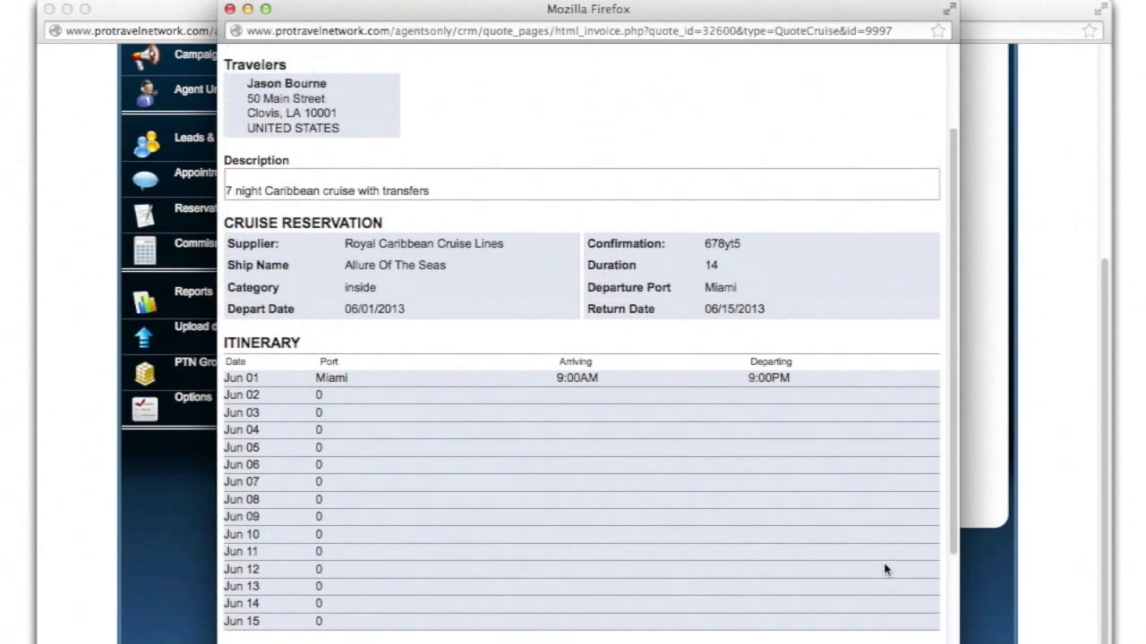
scroll(884, 570, up, 1)
scroll(885, 570, up, 1)
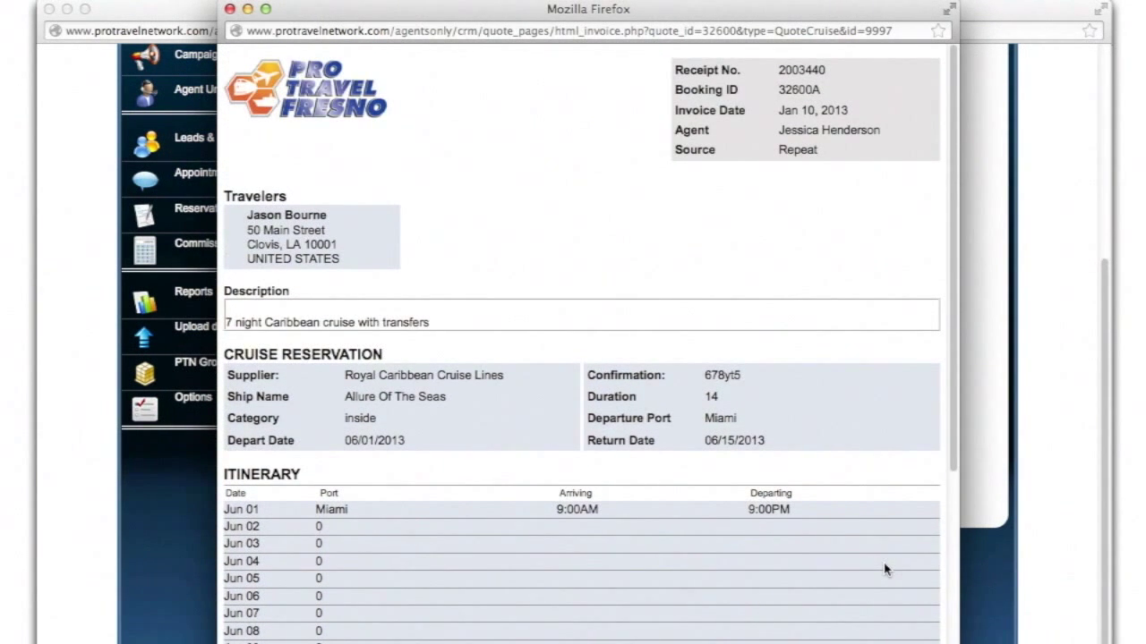
scroll(884, 570, down, 10)
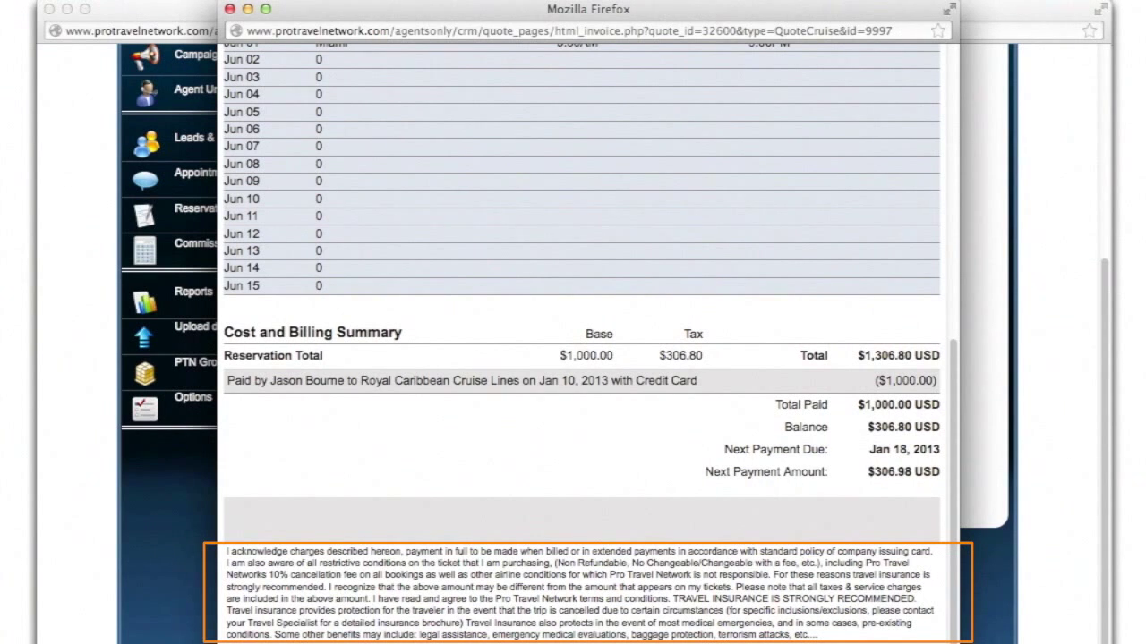
Move the printable invoice window for 2003440 higher on the screen
mouse_move(737, 11)
mouse_down()
mouse_move(736, 0)
mouse_move(756, 0)
mouse_up()
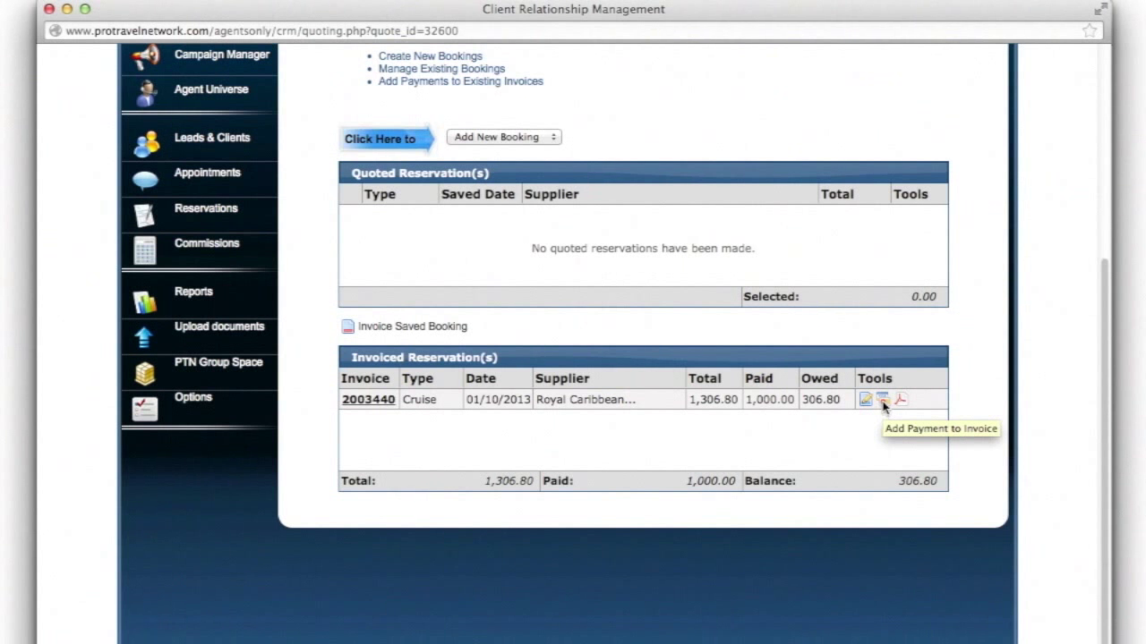
Back out of the invoice 2003440 payment form without paying and go to Leads & Clients
click(883, 405)
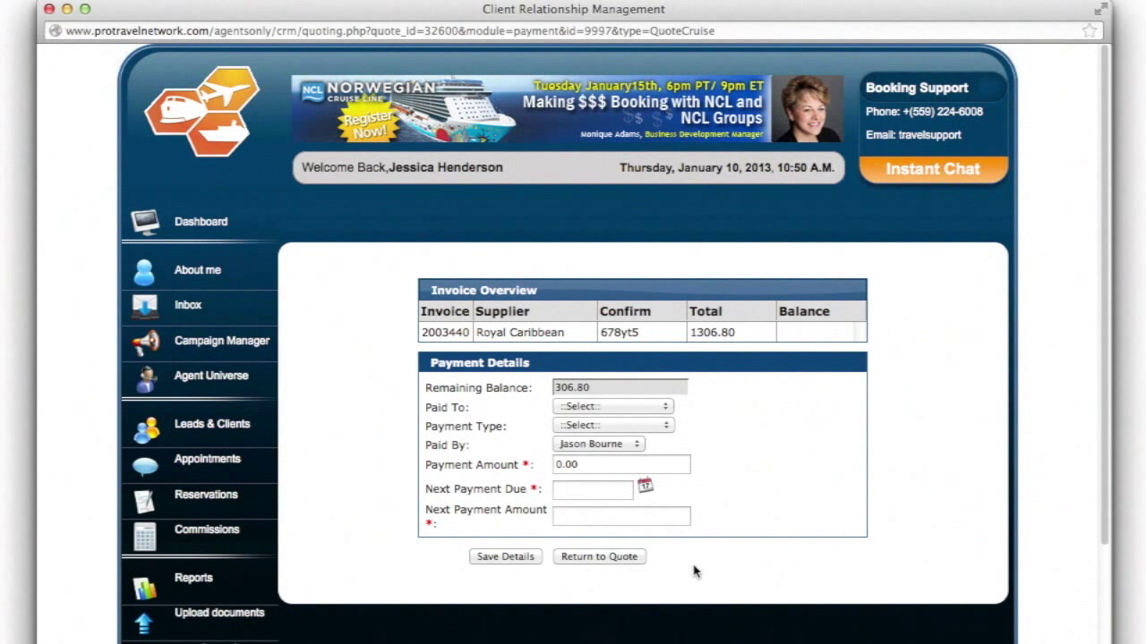
click(616, 556)
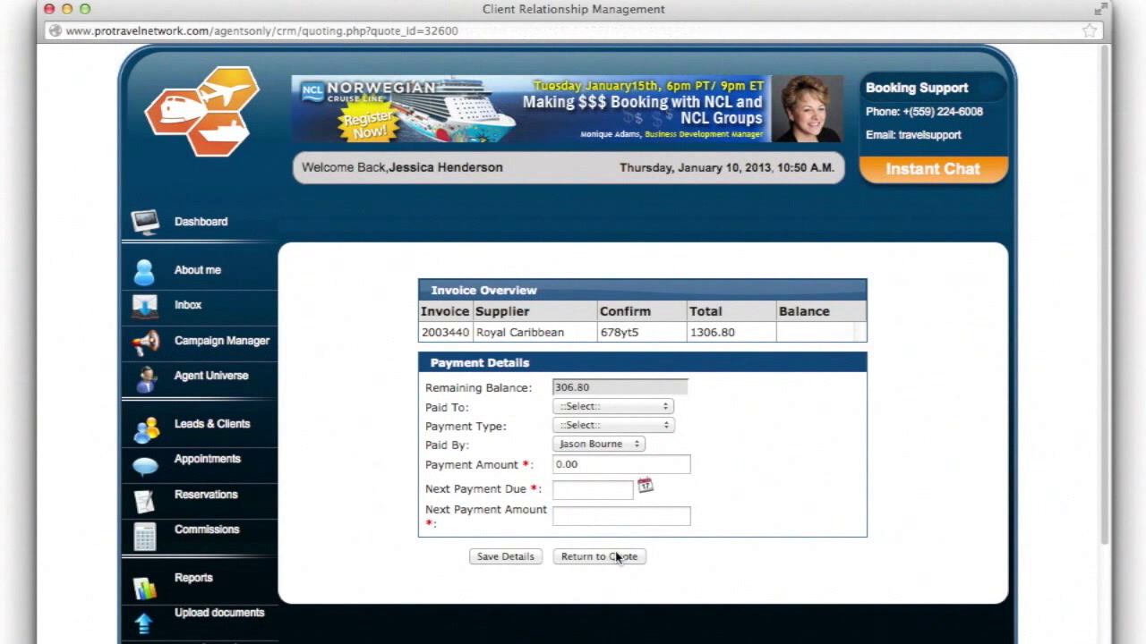
click(216, 424)
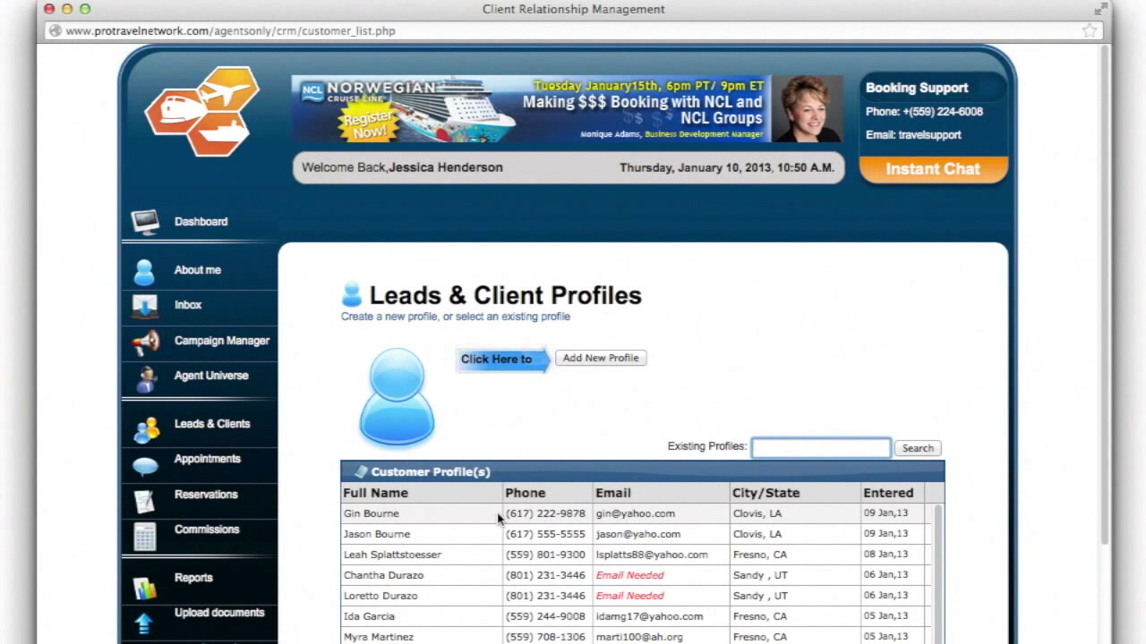
Open the traveler's client profile and scroll down to its Invoiced Bookings
double_click(457, 538)
click(449, 537)
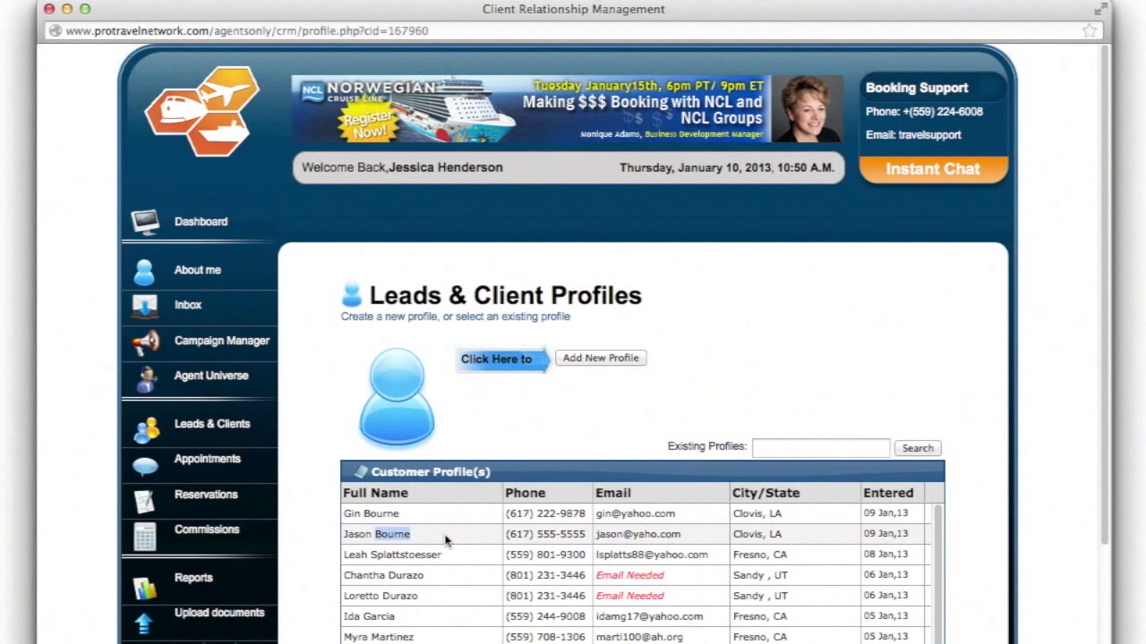
scroll(604, 526, down, 10)
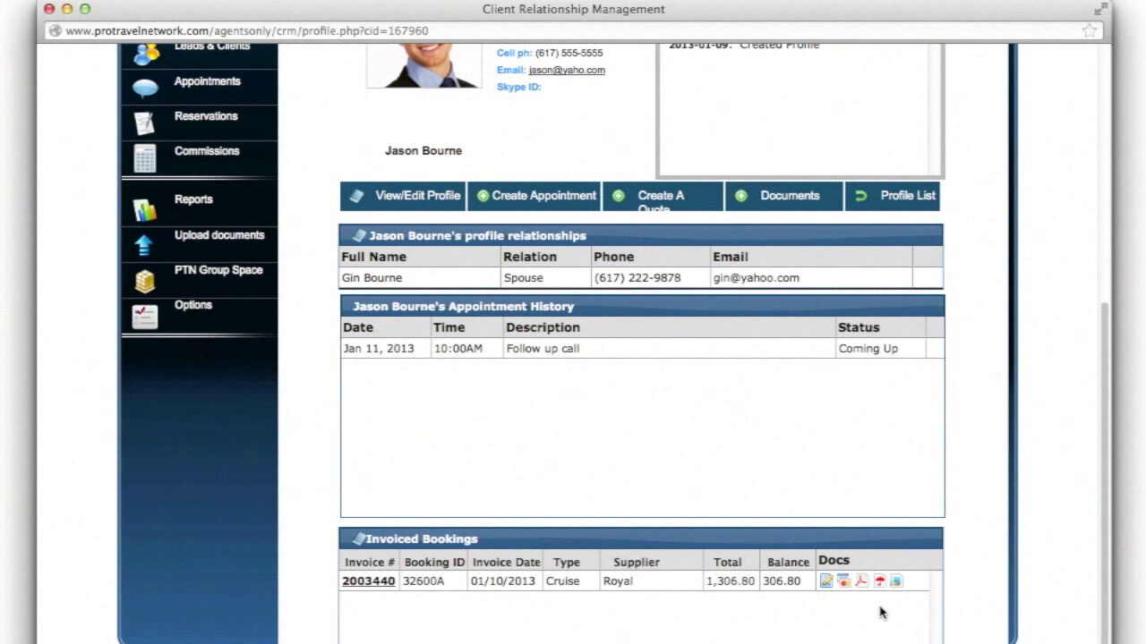
Review the enlarged invoice for booking 2003440 with its 306.80 balance, then close it
click(383, 582)
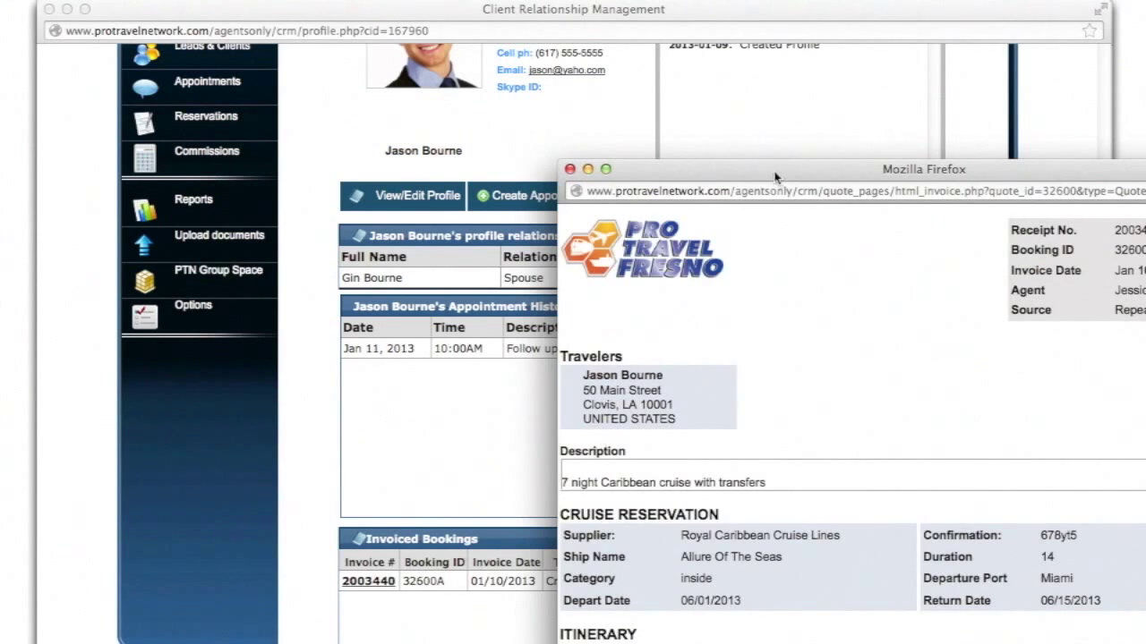
double_click(775, 175)
scroll(793, 488, down, 5)
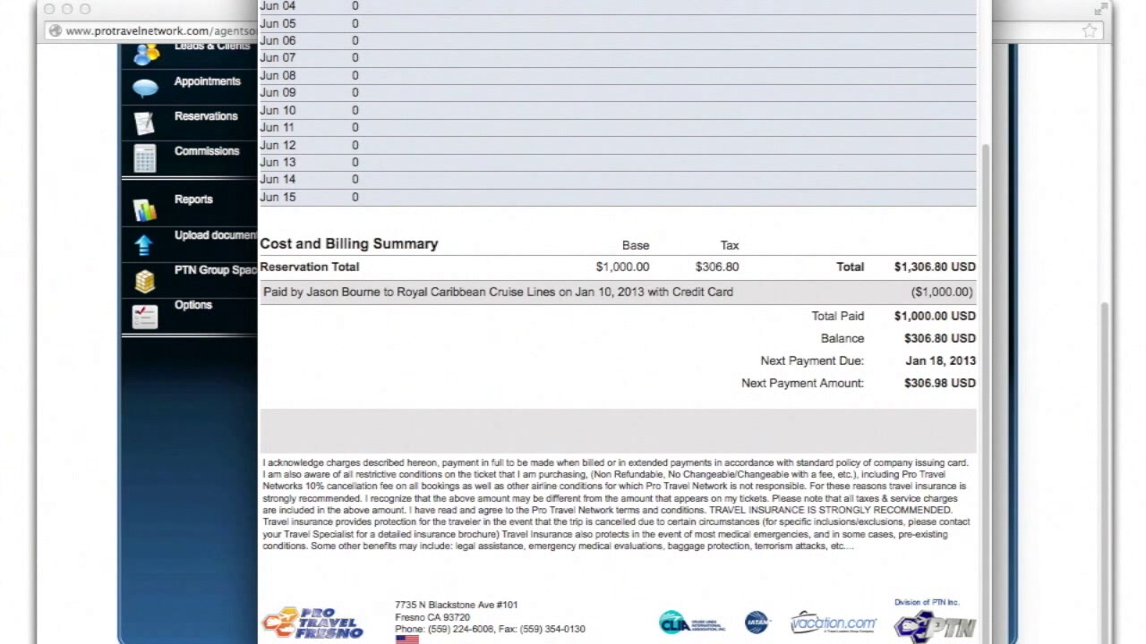
key(super+w)
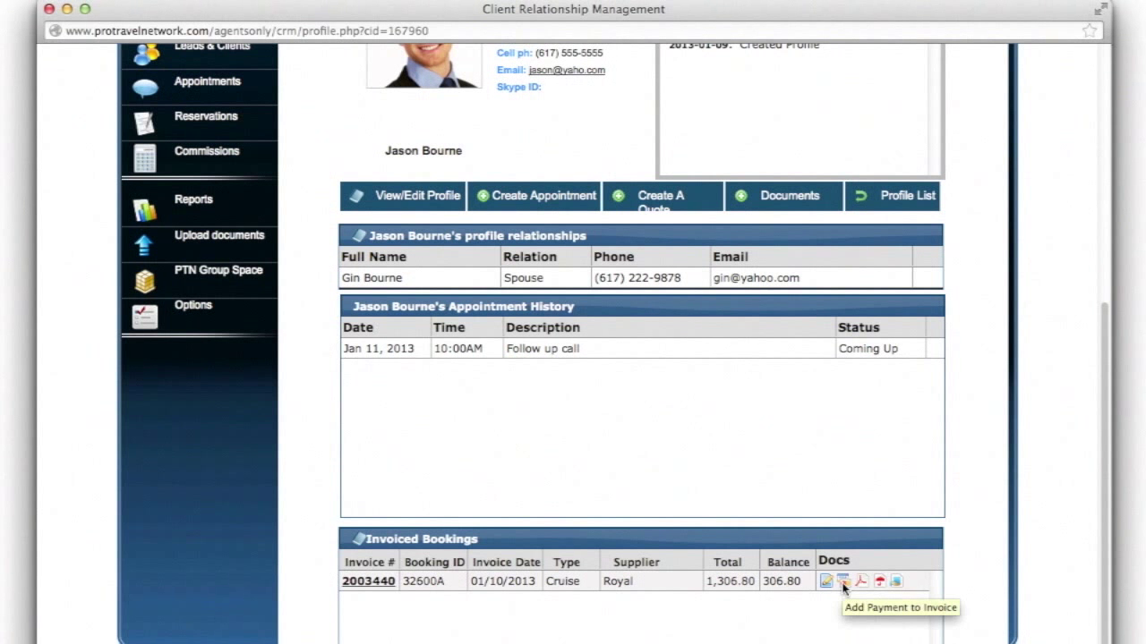
Start a payment on invoice 2003440, paid to Supplier by Credit Card
click(843, 582)
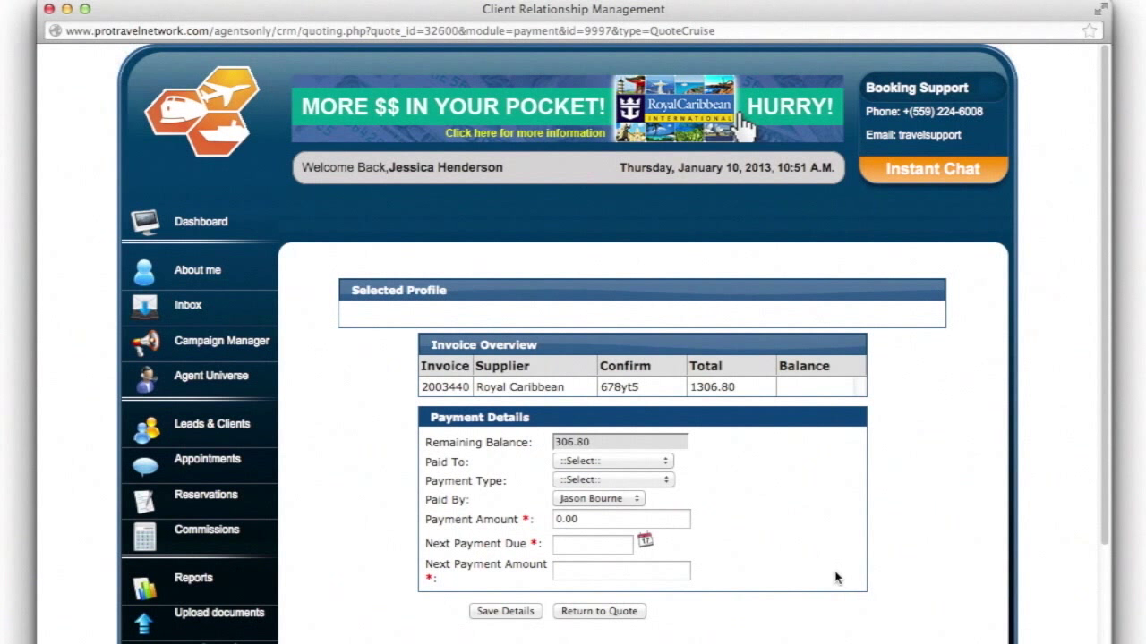
click(662, 466)
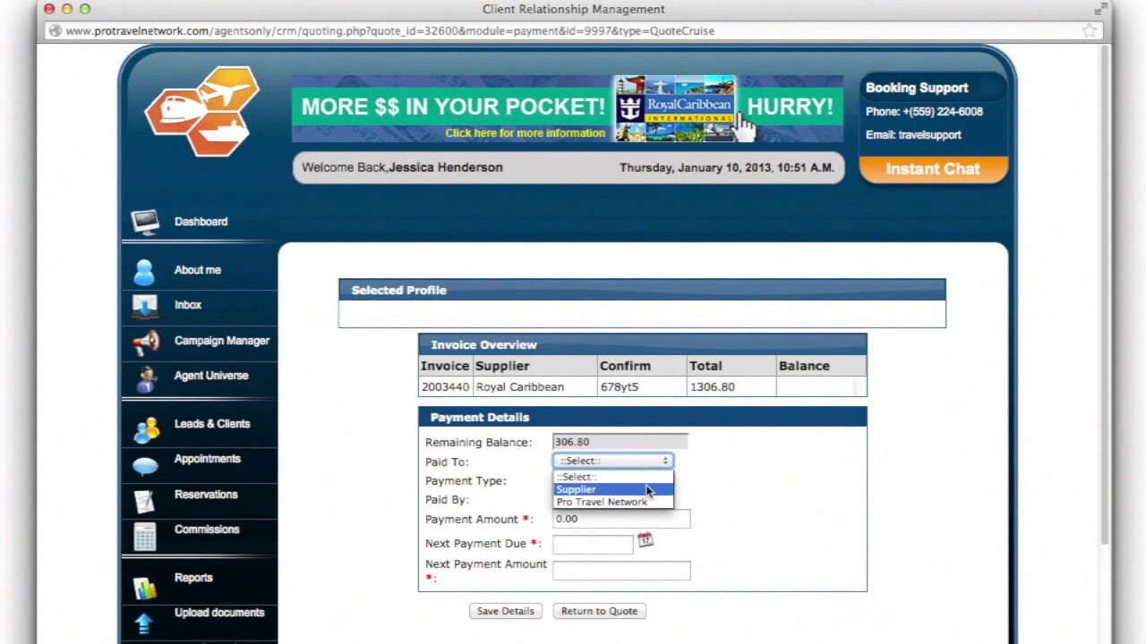
click(657, 486)
click(651, 482)
click(642, 510)
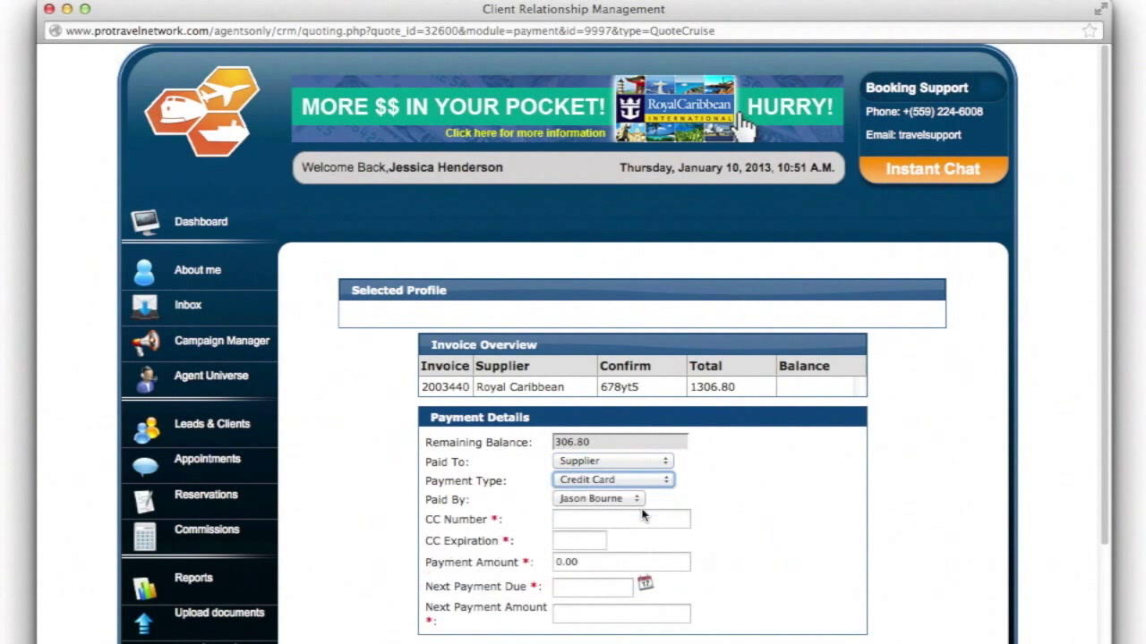
Enter the card number, expiration date and a 306.80 amount, then save the payment
click(605, 521)
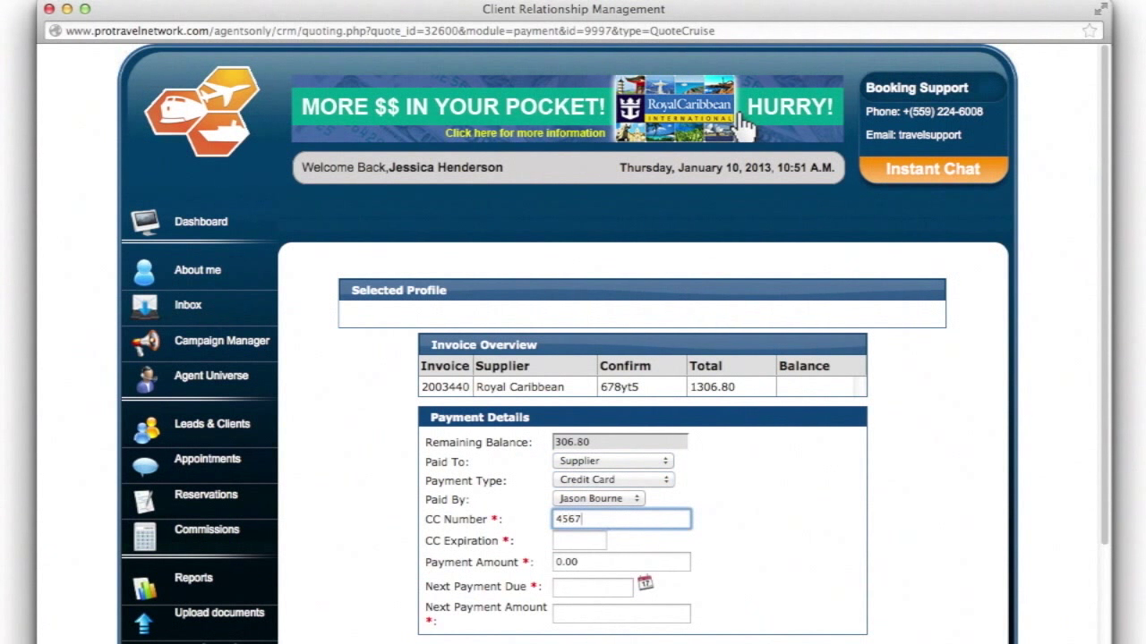
key(Tab)
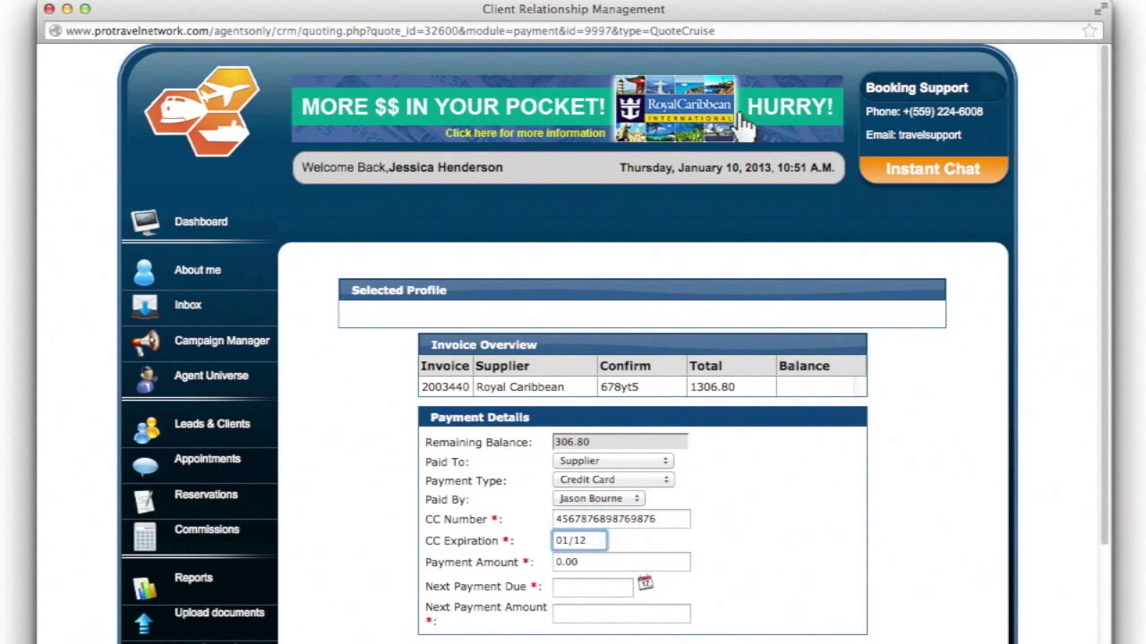
key(BackSpace)
click(581, 563)
text(306.80)
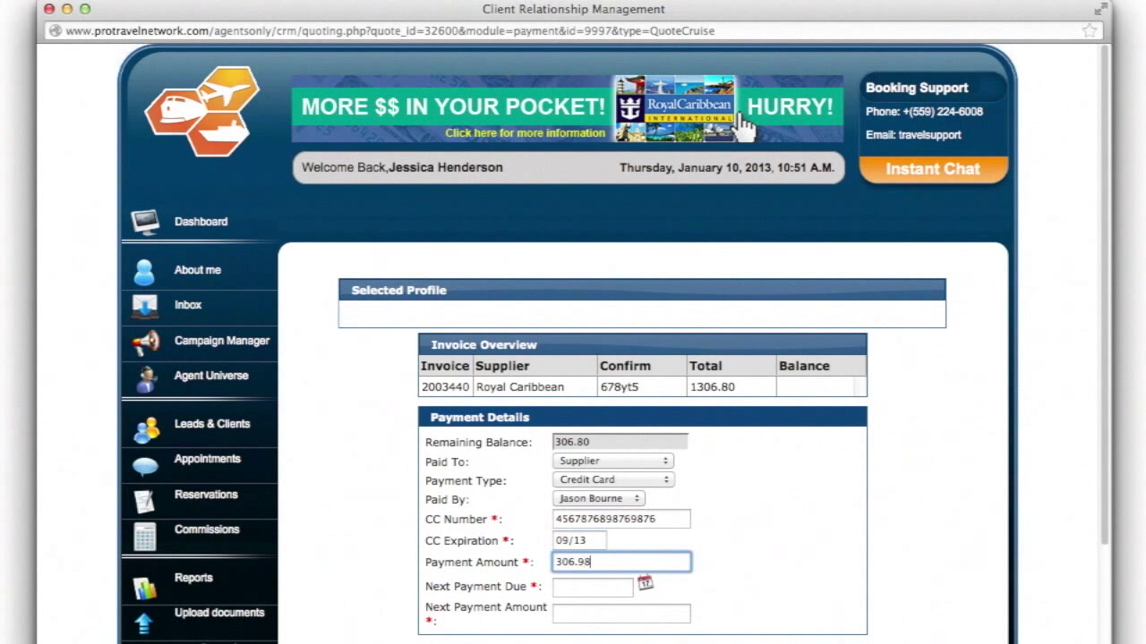
click(583, 587)
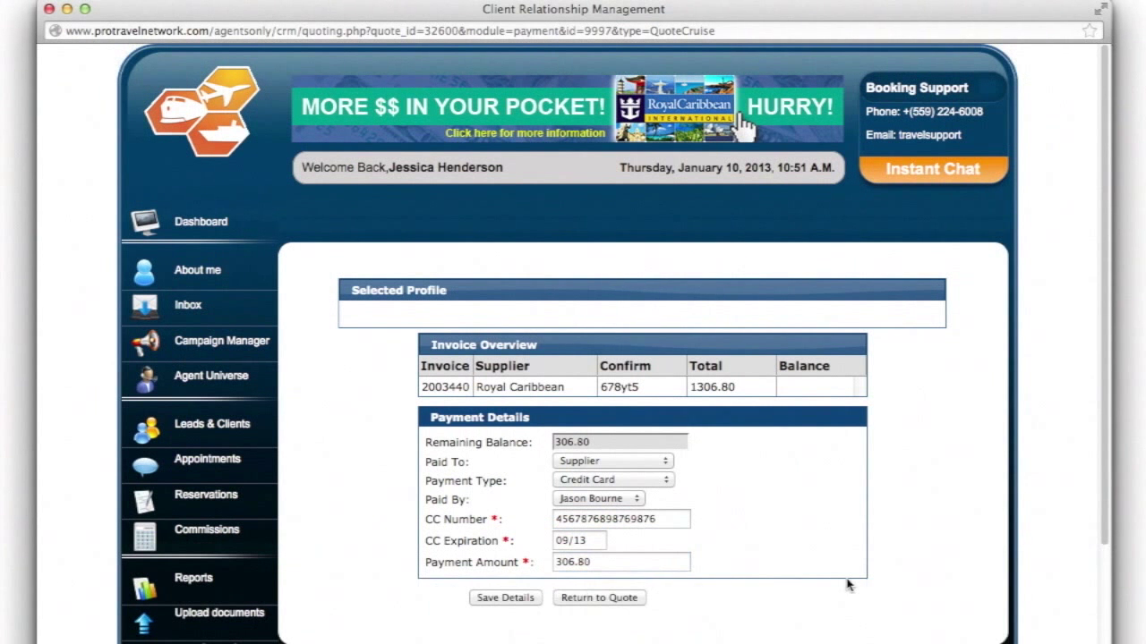
click(511, 598)
click(628, 343)
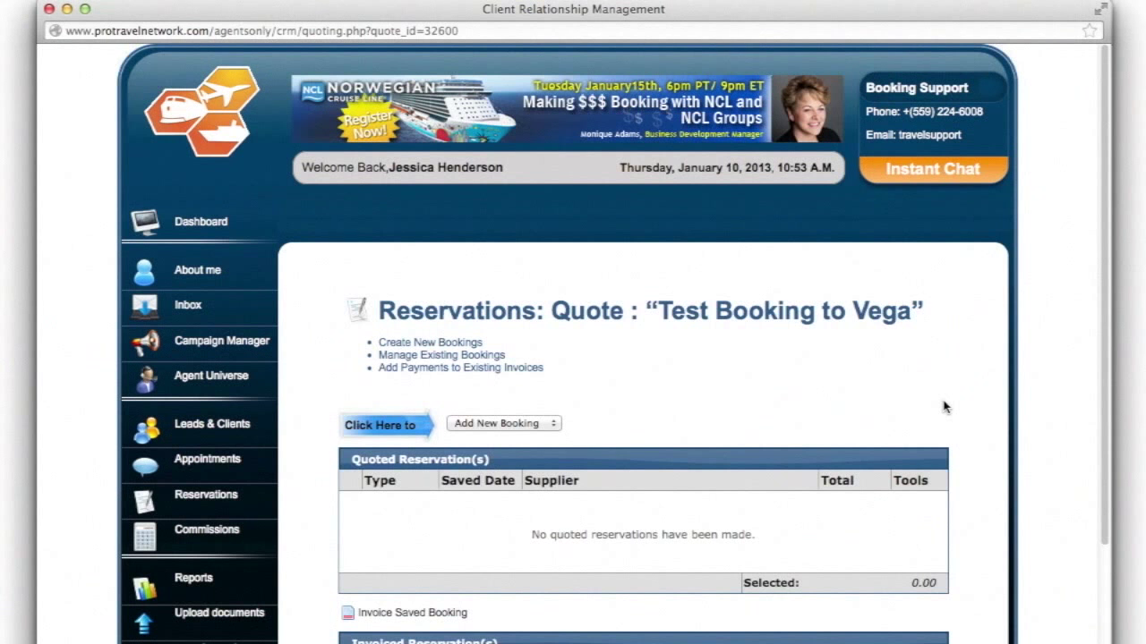
scroll(944, 406, down, 5)
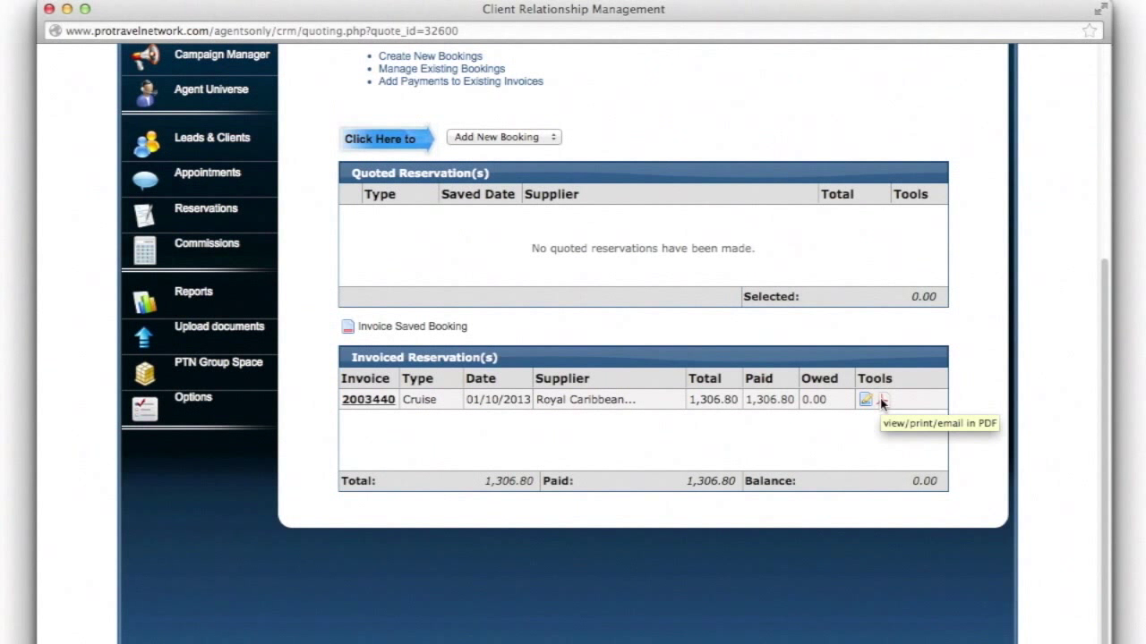
click(373, 400)
scroll(698, 302, down, 5)
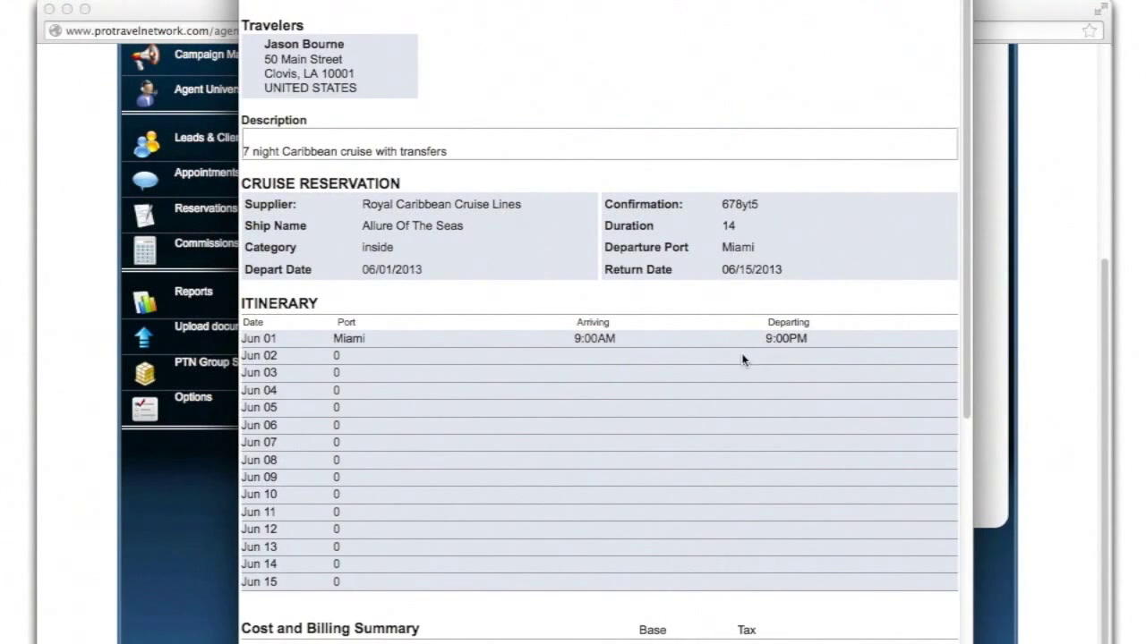
scroll(742, 358, down, 5)
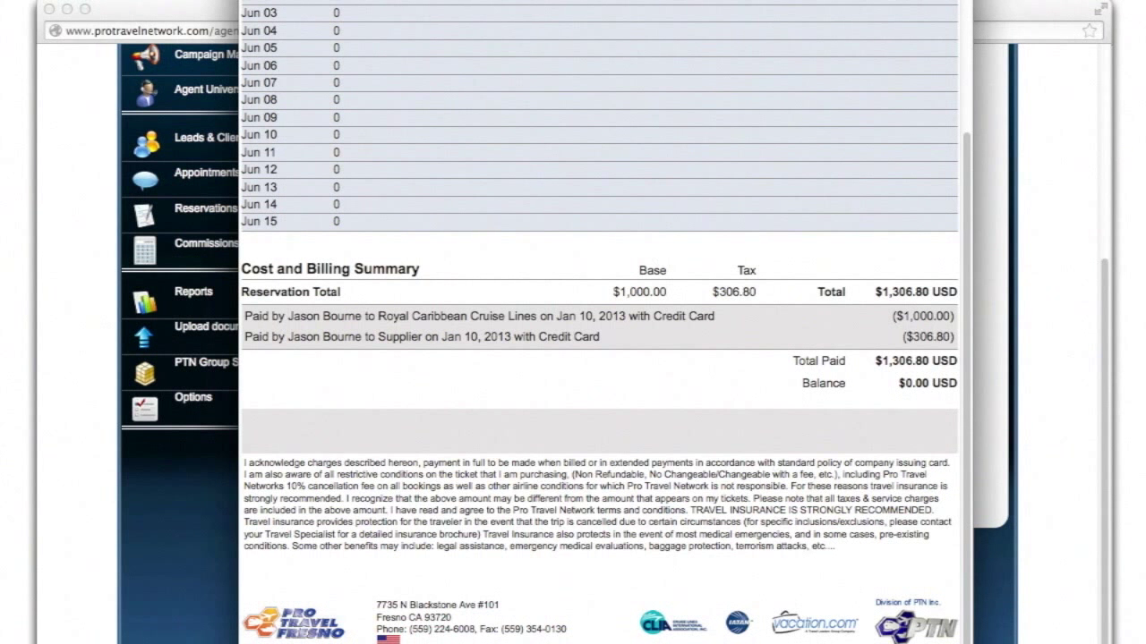
key(Escape)
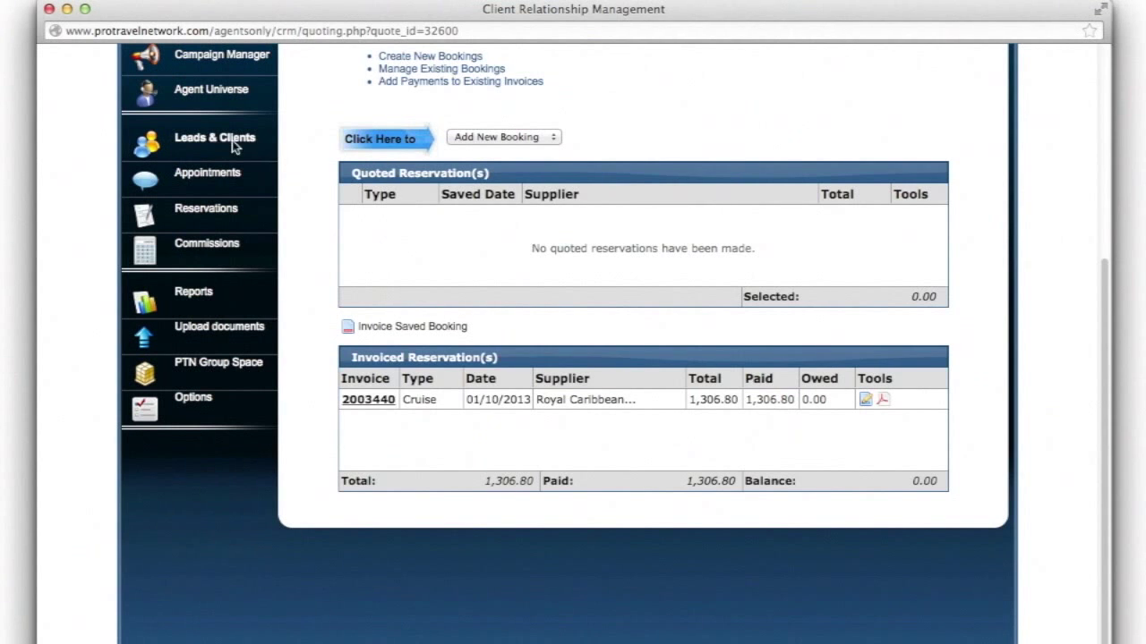
click(234, 137)
Open the client's profile and verify the 0.00 cruise balance and $1306.80 payment in History
click(627, 534)
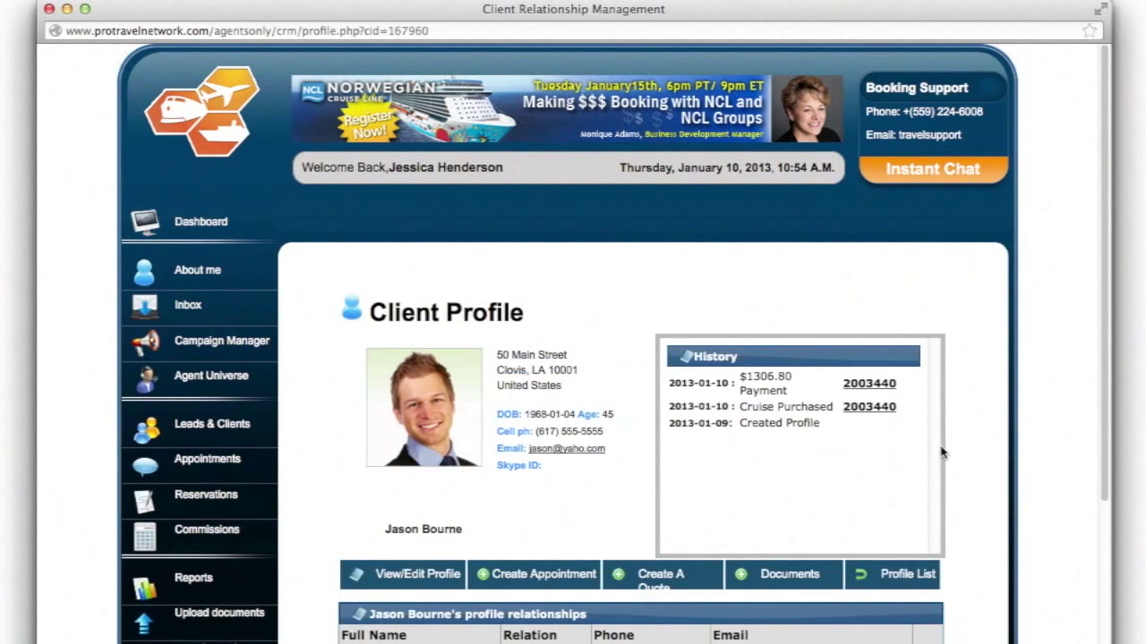
scroll(941, 455, down, 5)
scroll(940, 453, down, 1)
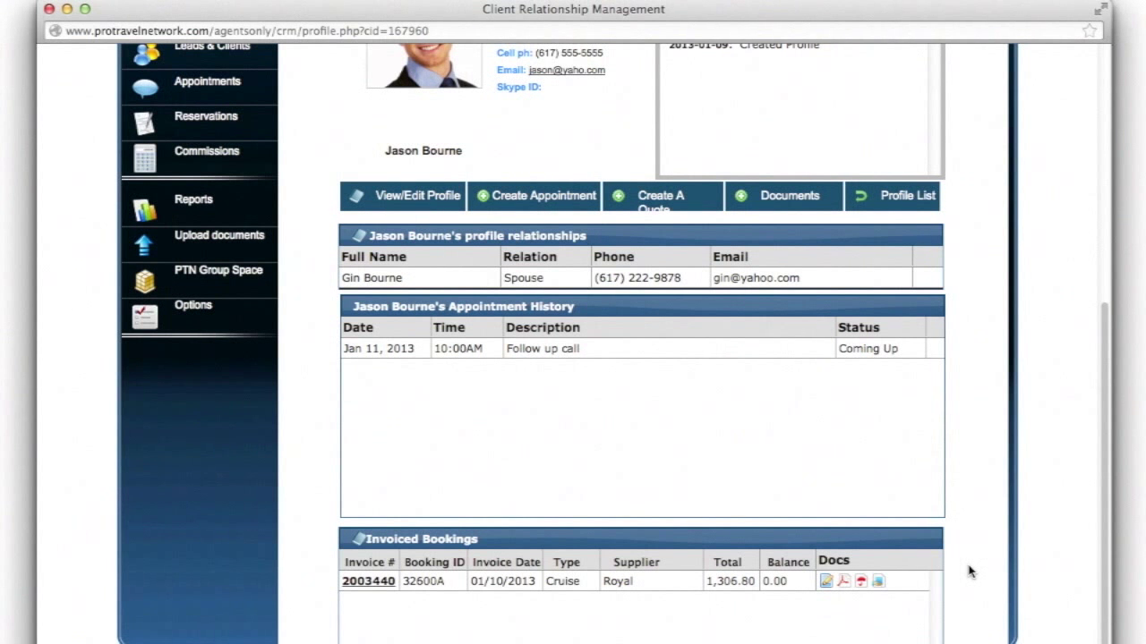
scroll(969, 571, up, 5)
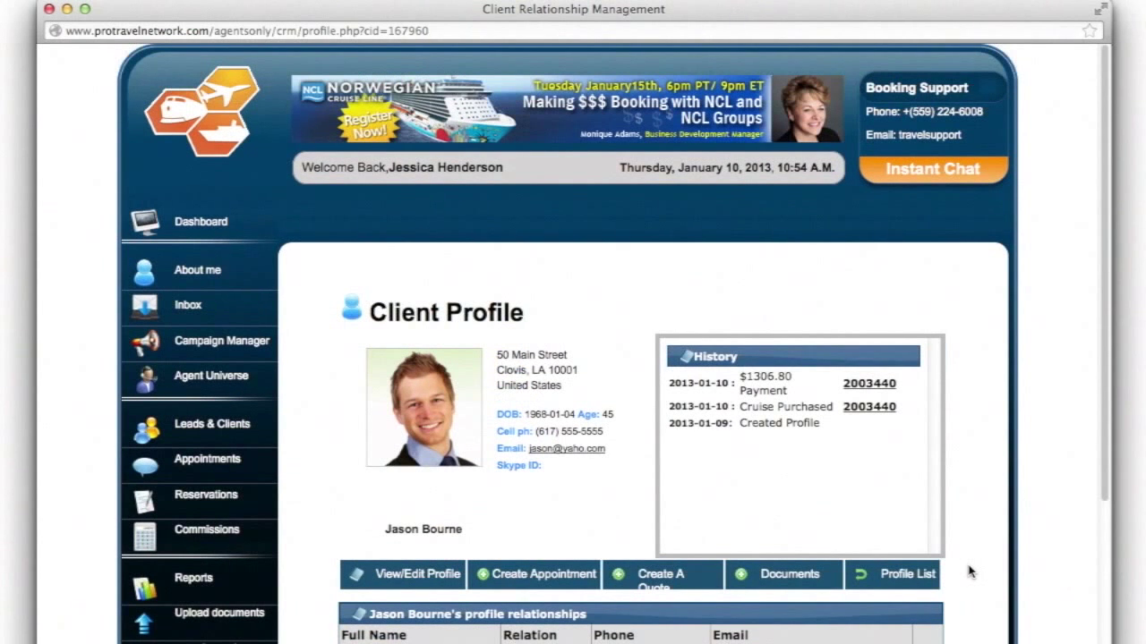